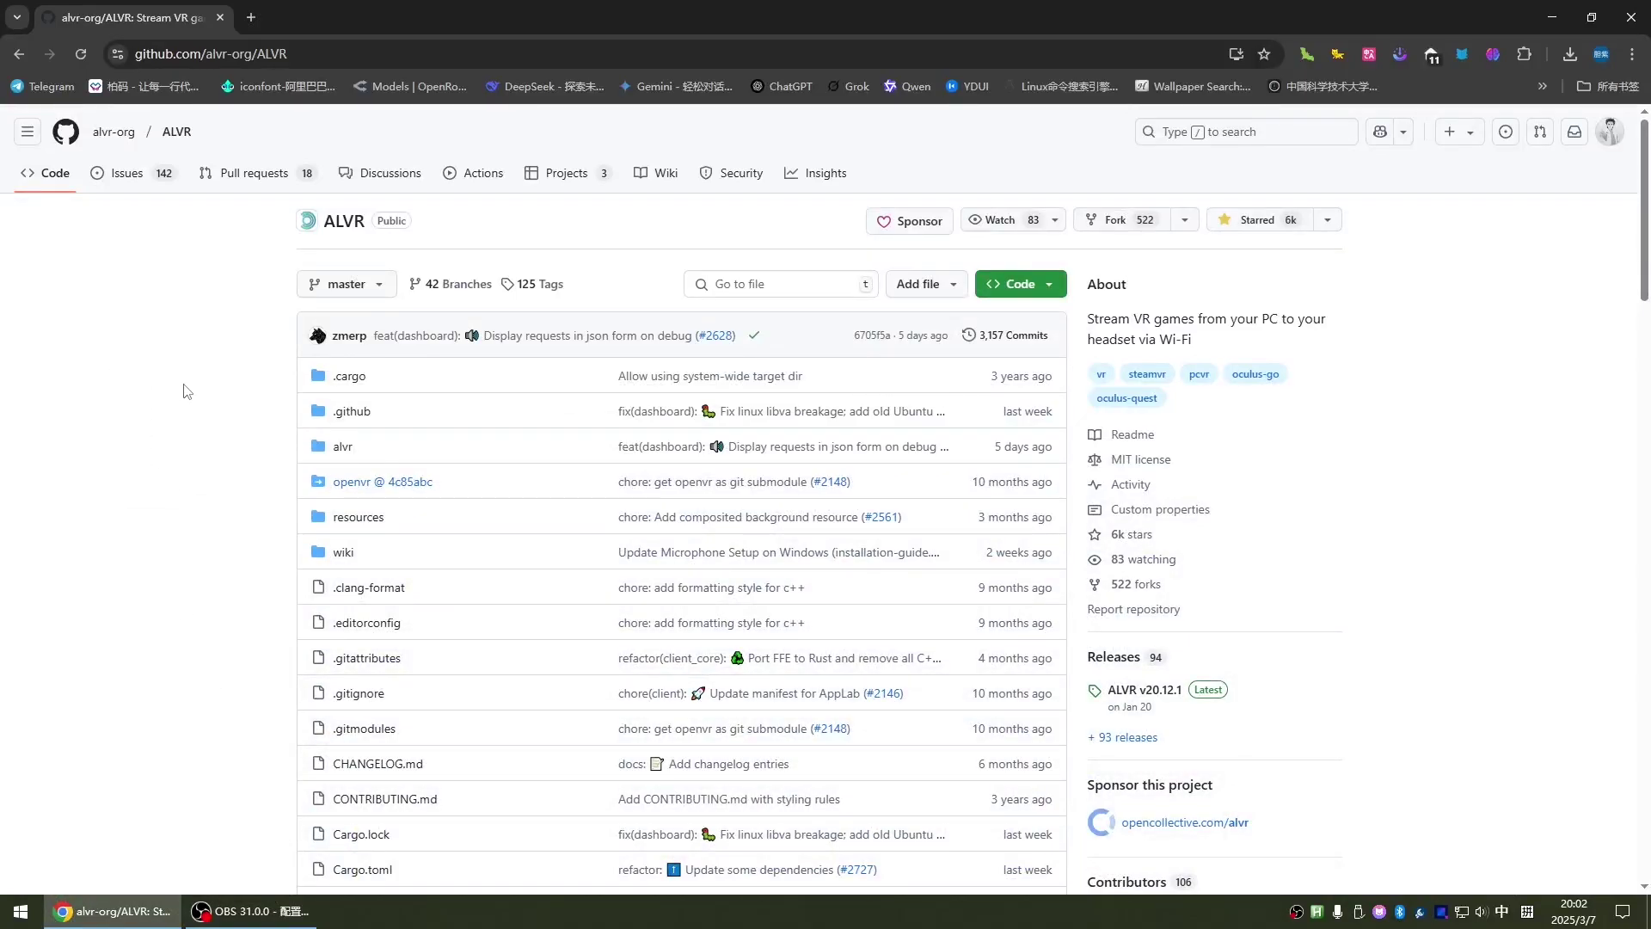
# Open the ALVR repository's releases page and go to the assets of release v20.12.1.
pyautogui.scroll(-4, 187, 391)
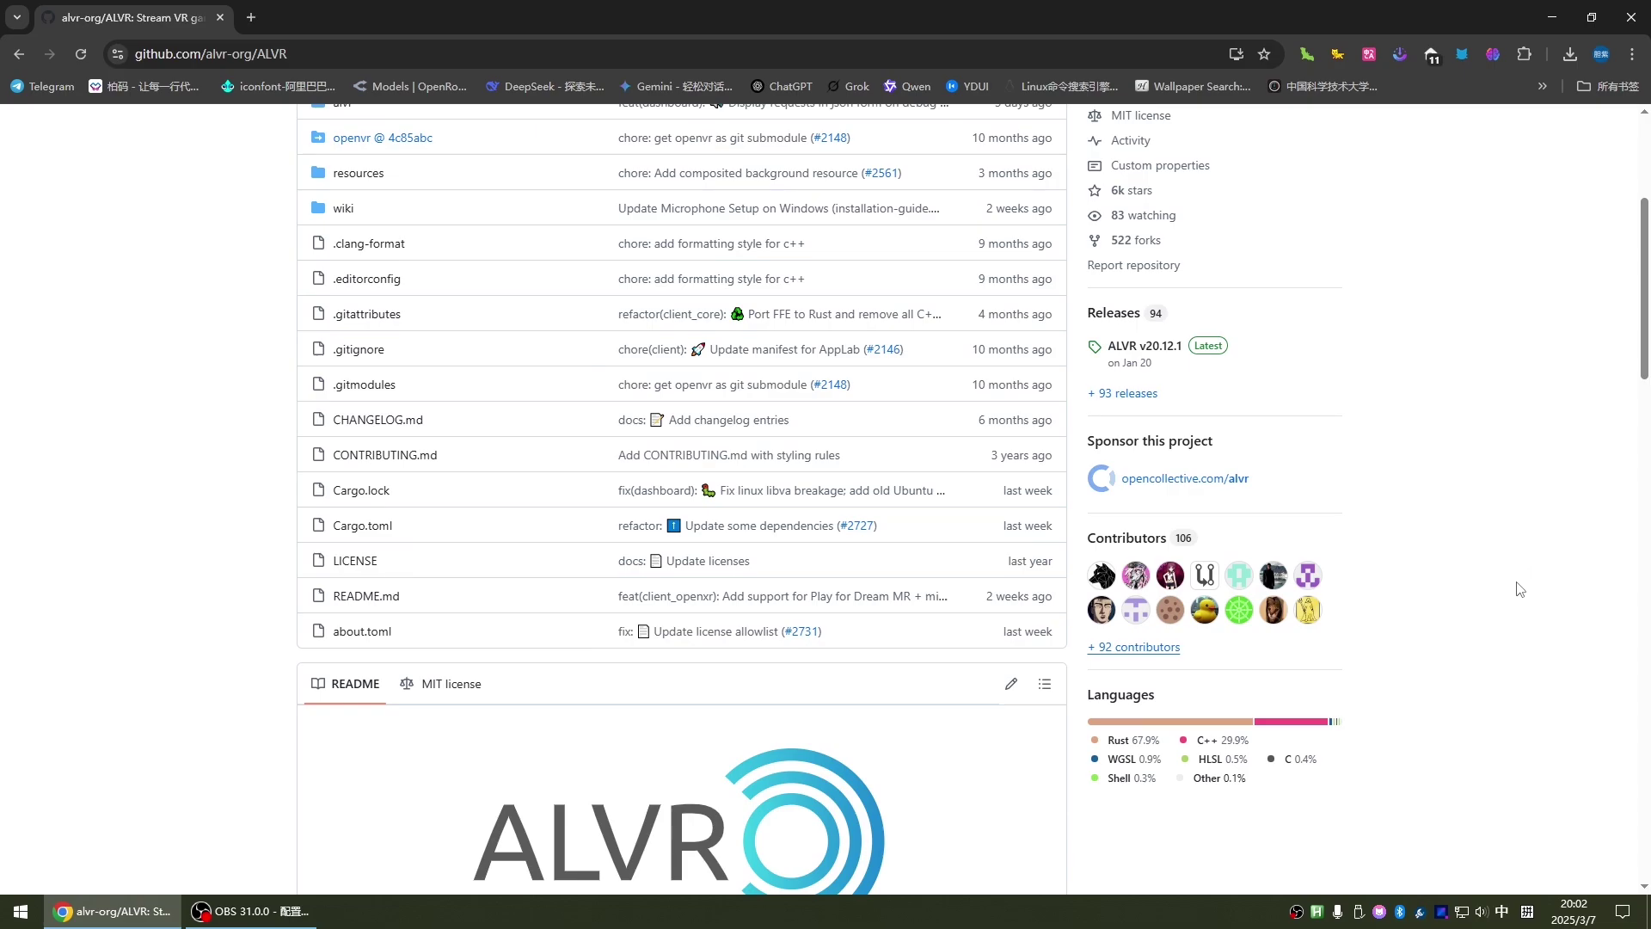
pyautogui.moveTo(1376, 732); pyautogui.dragTo(1320, 693)
pyautogui.scroll(2, 1366, 647)
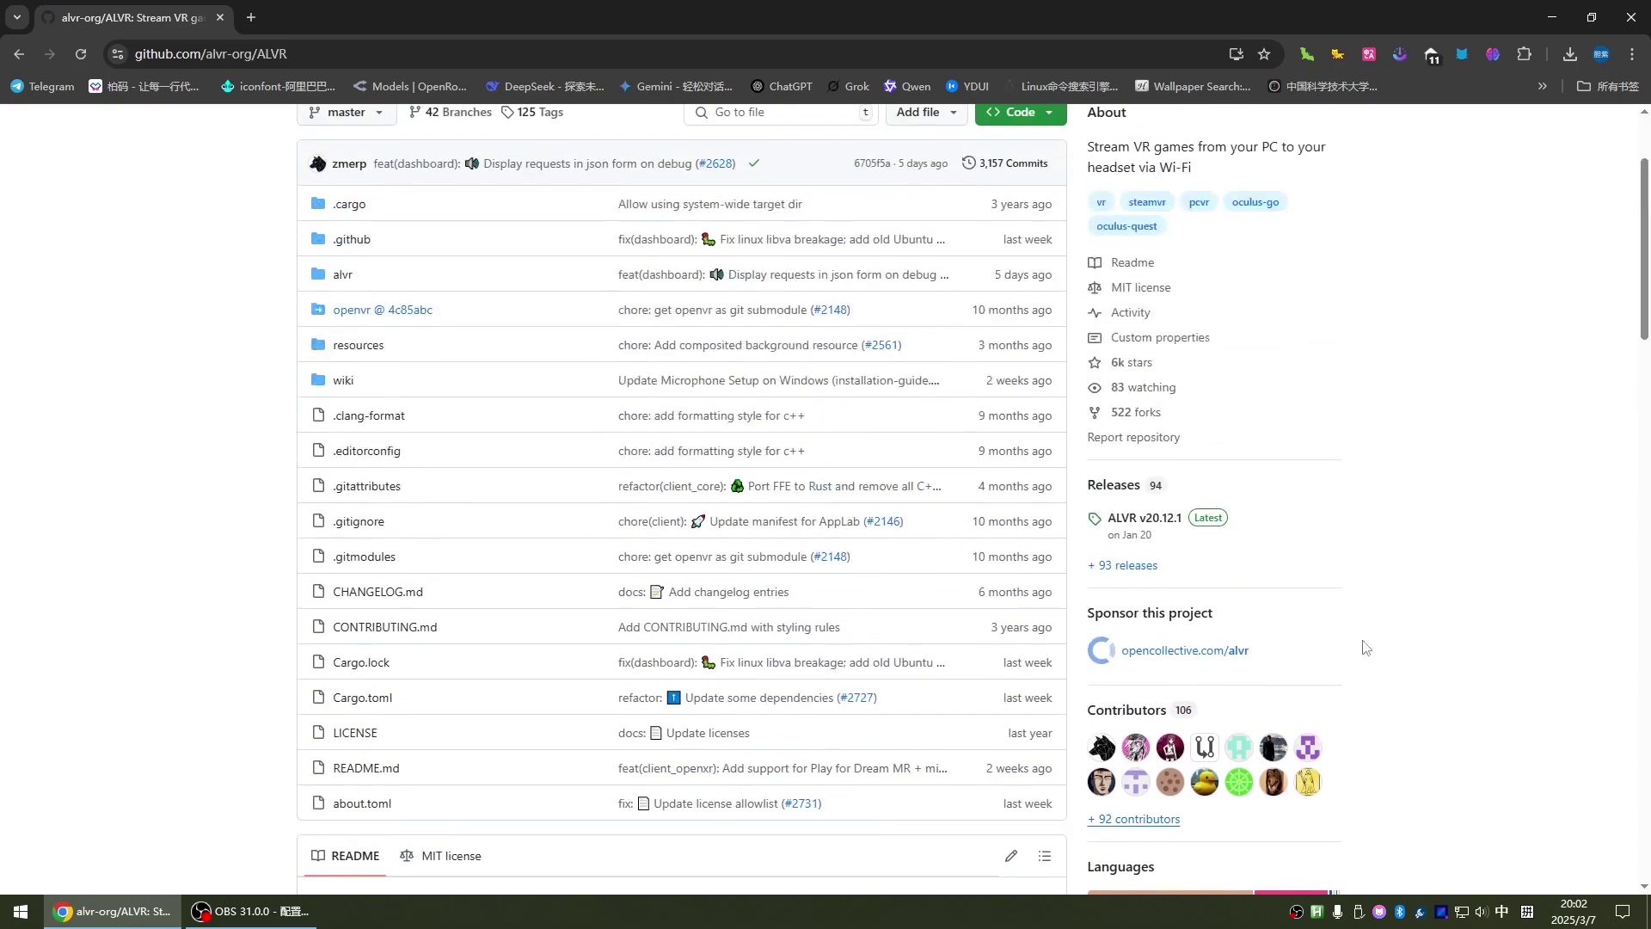
pyautogui.click(1113, 486)
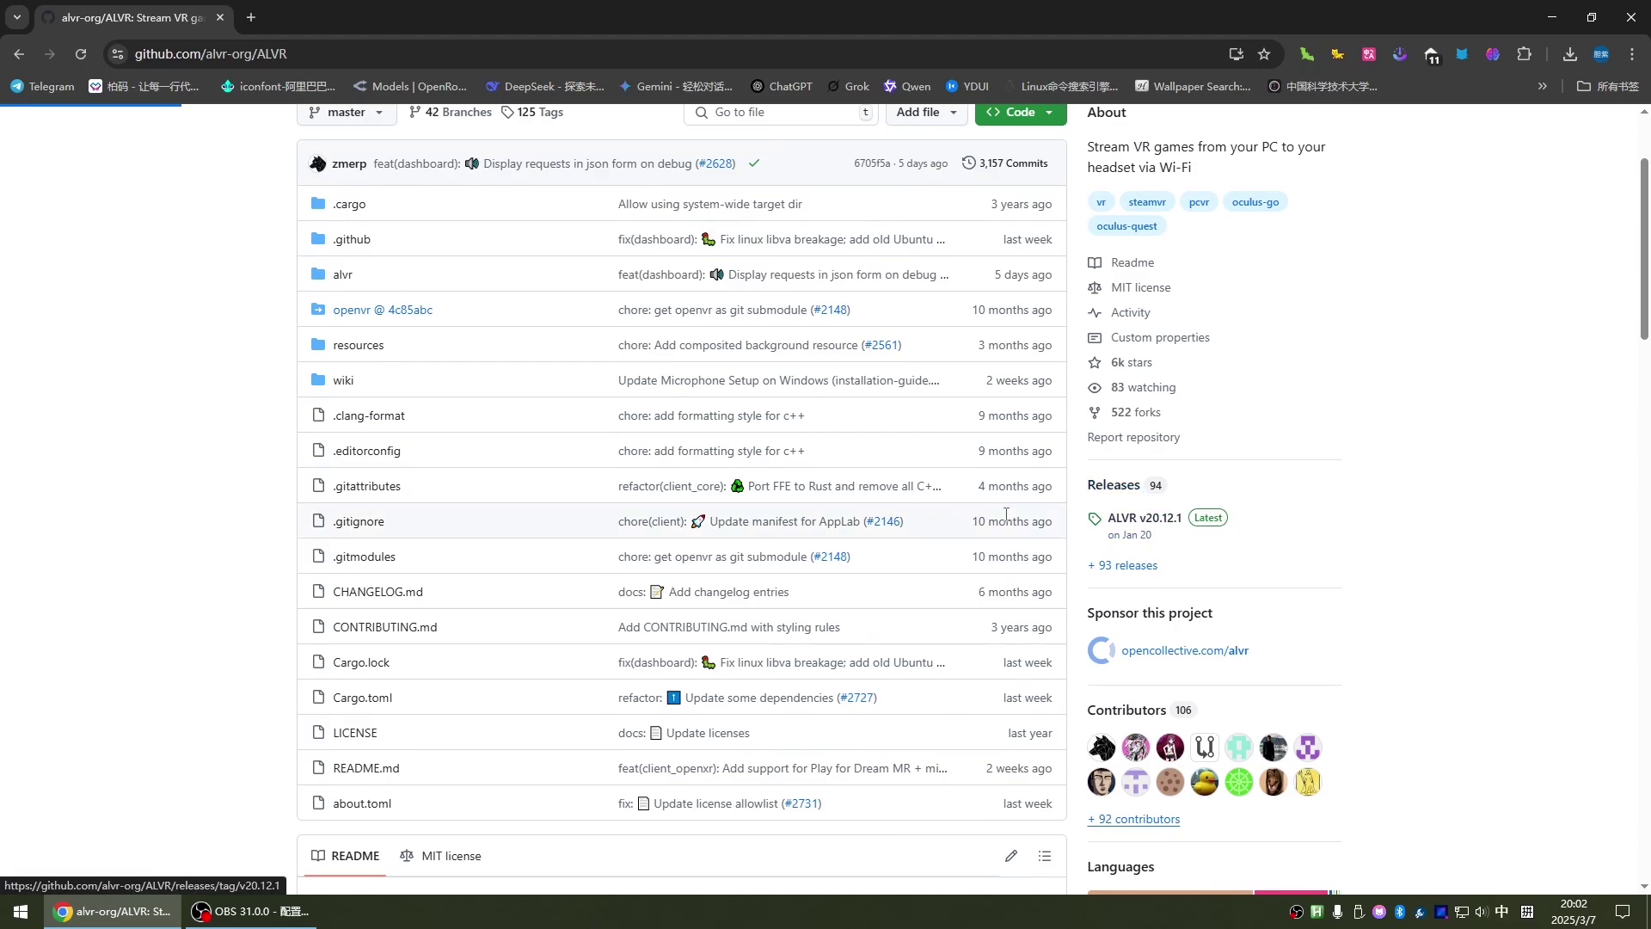
pyautogui.scroll(-5, 918, 529)
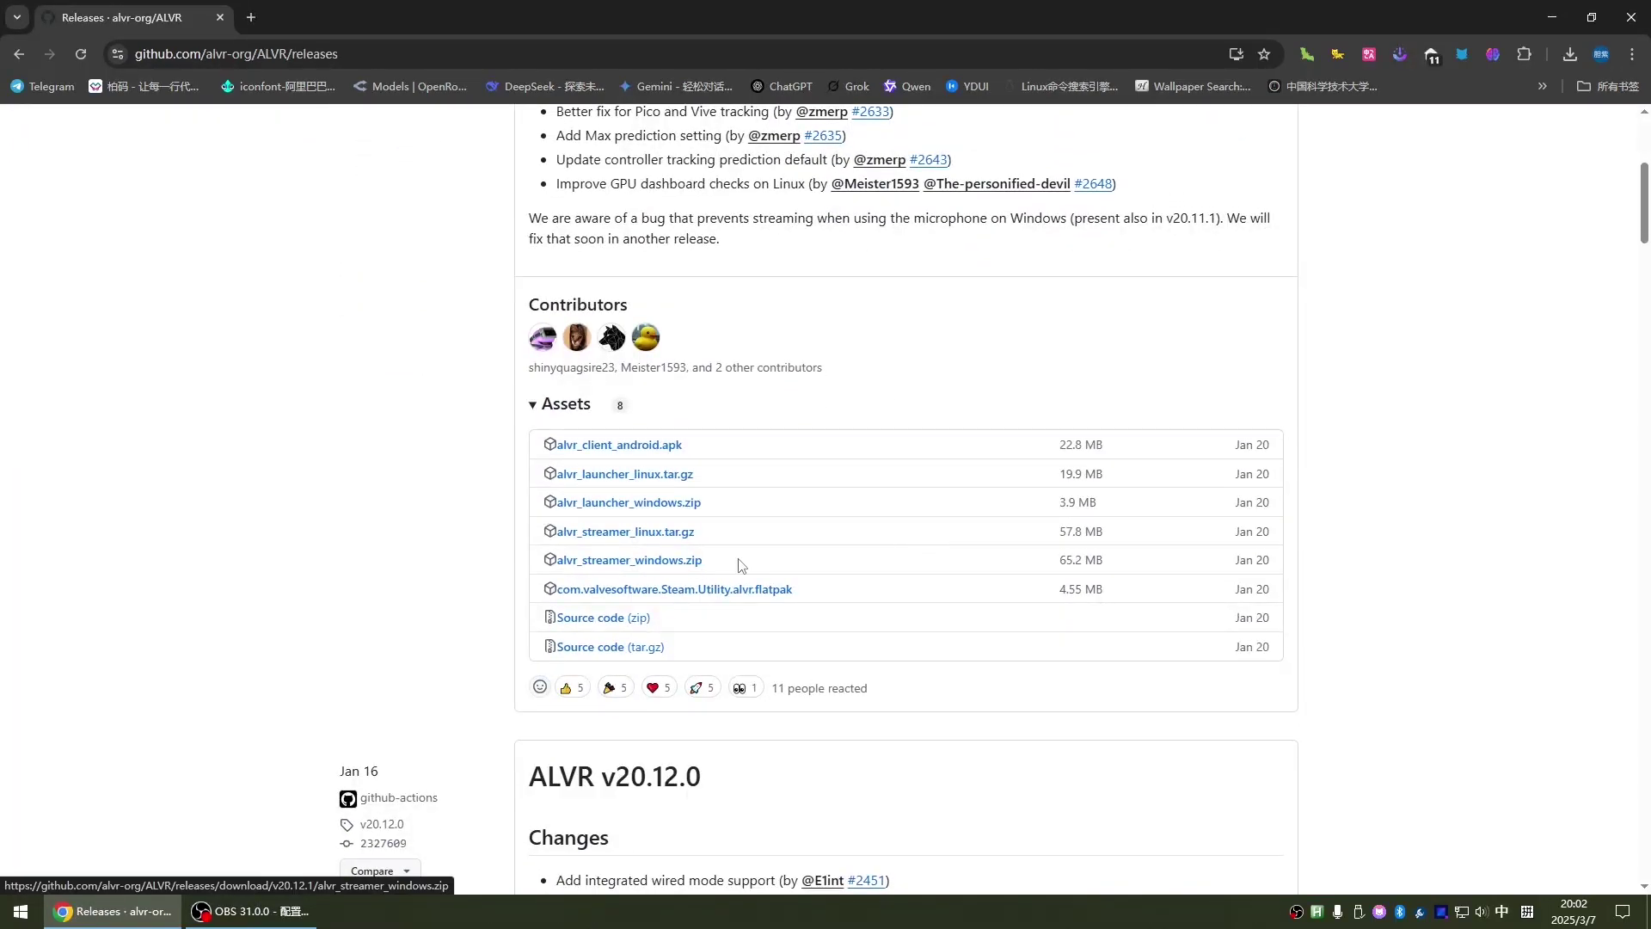
# Save alvr_streamer_windows.zip and alvr_client_android.apk from the v20.12.1 assets to the desktop.
pyautogui.click(686, 561)
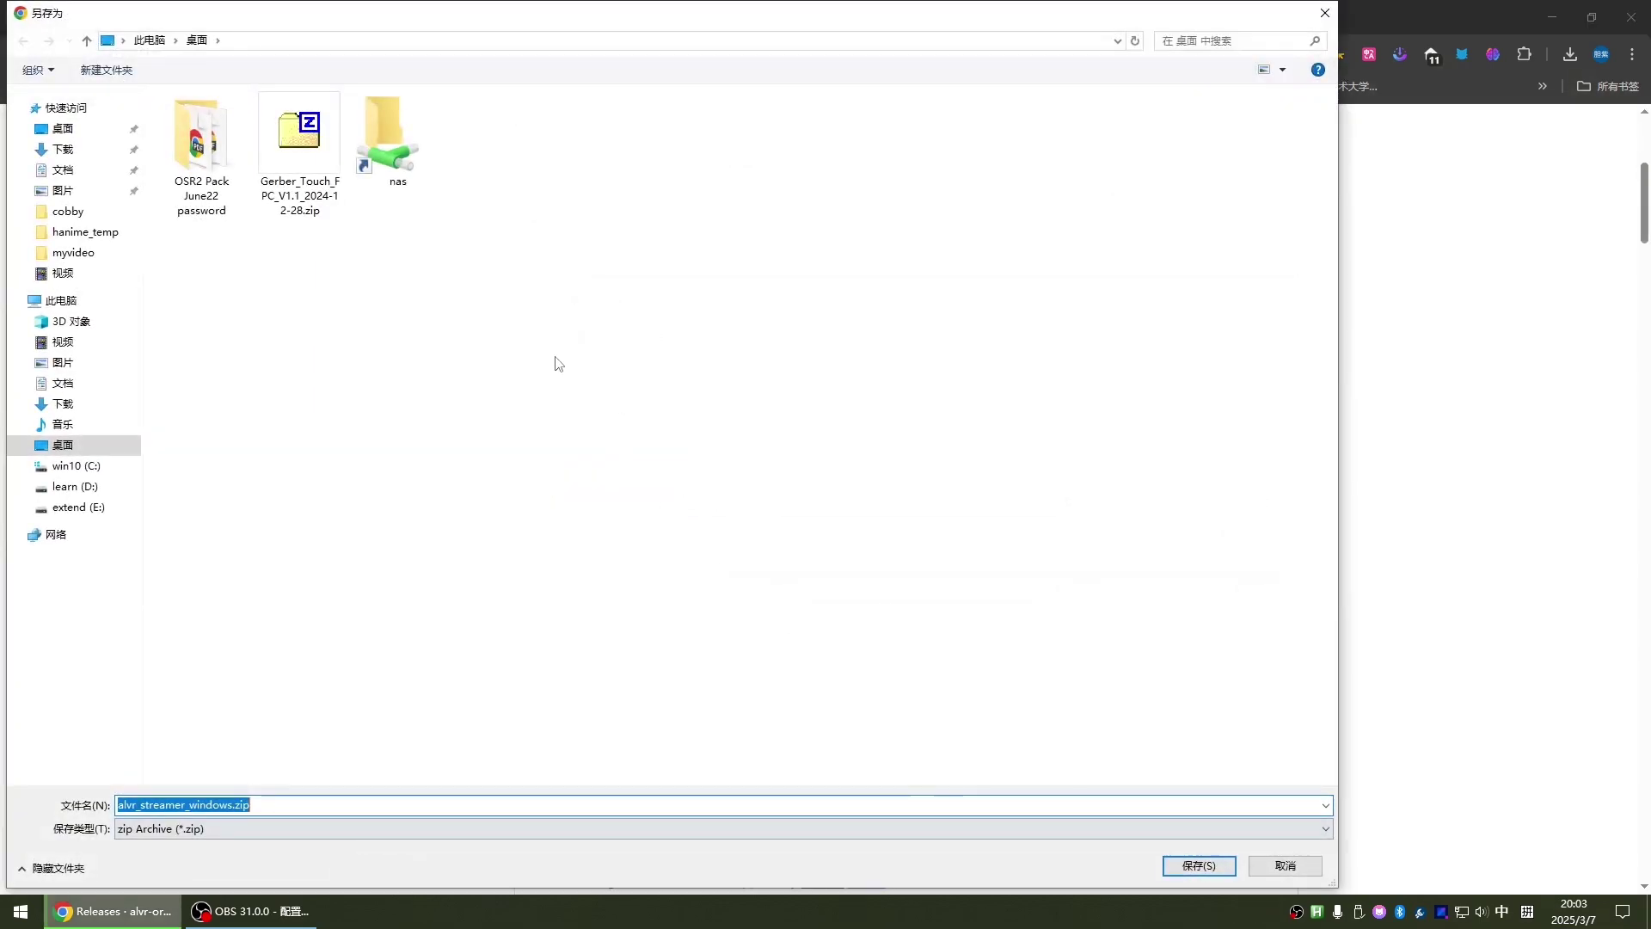
pyautogui.click(1201, 865)
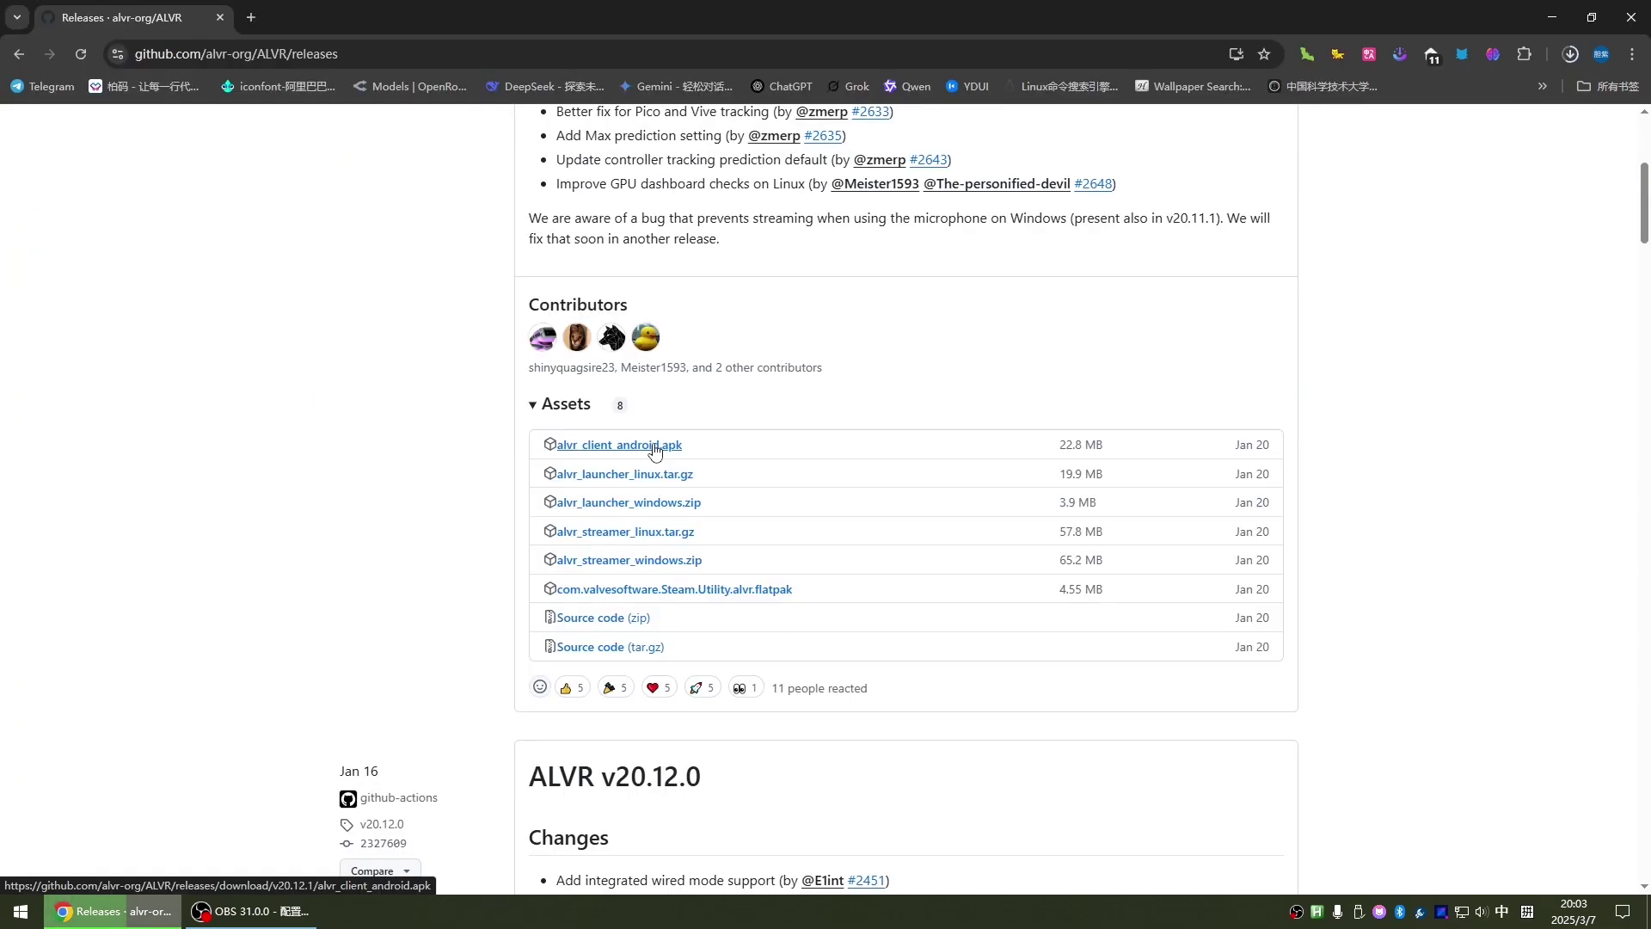
pyautogui.click(655, 447)
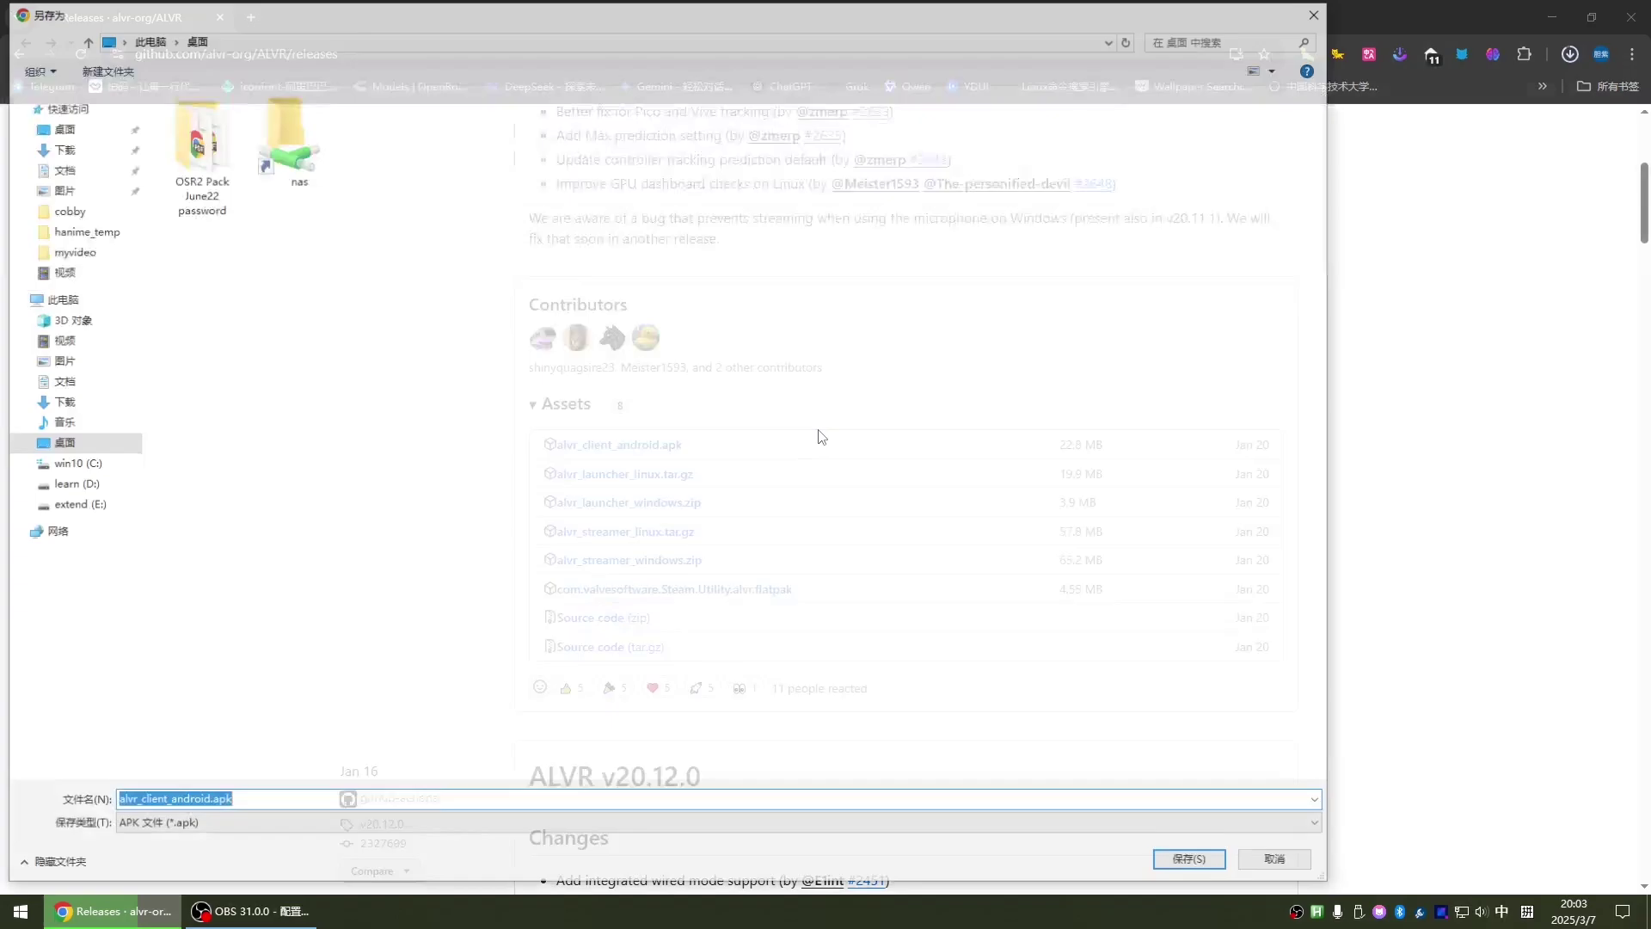
pyautogui.click(1199, 866)
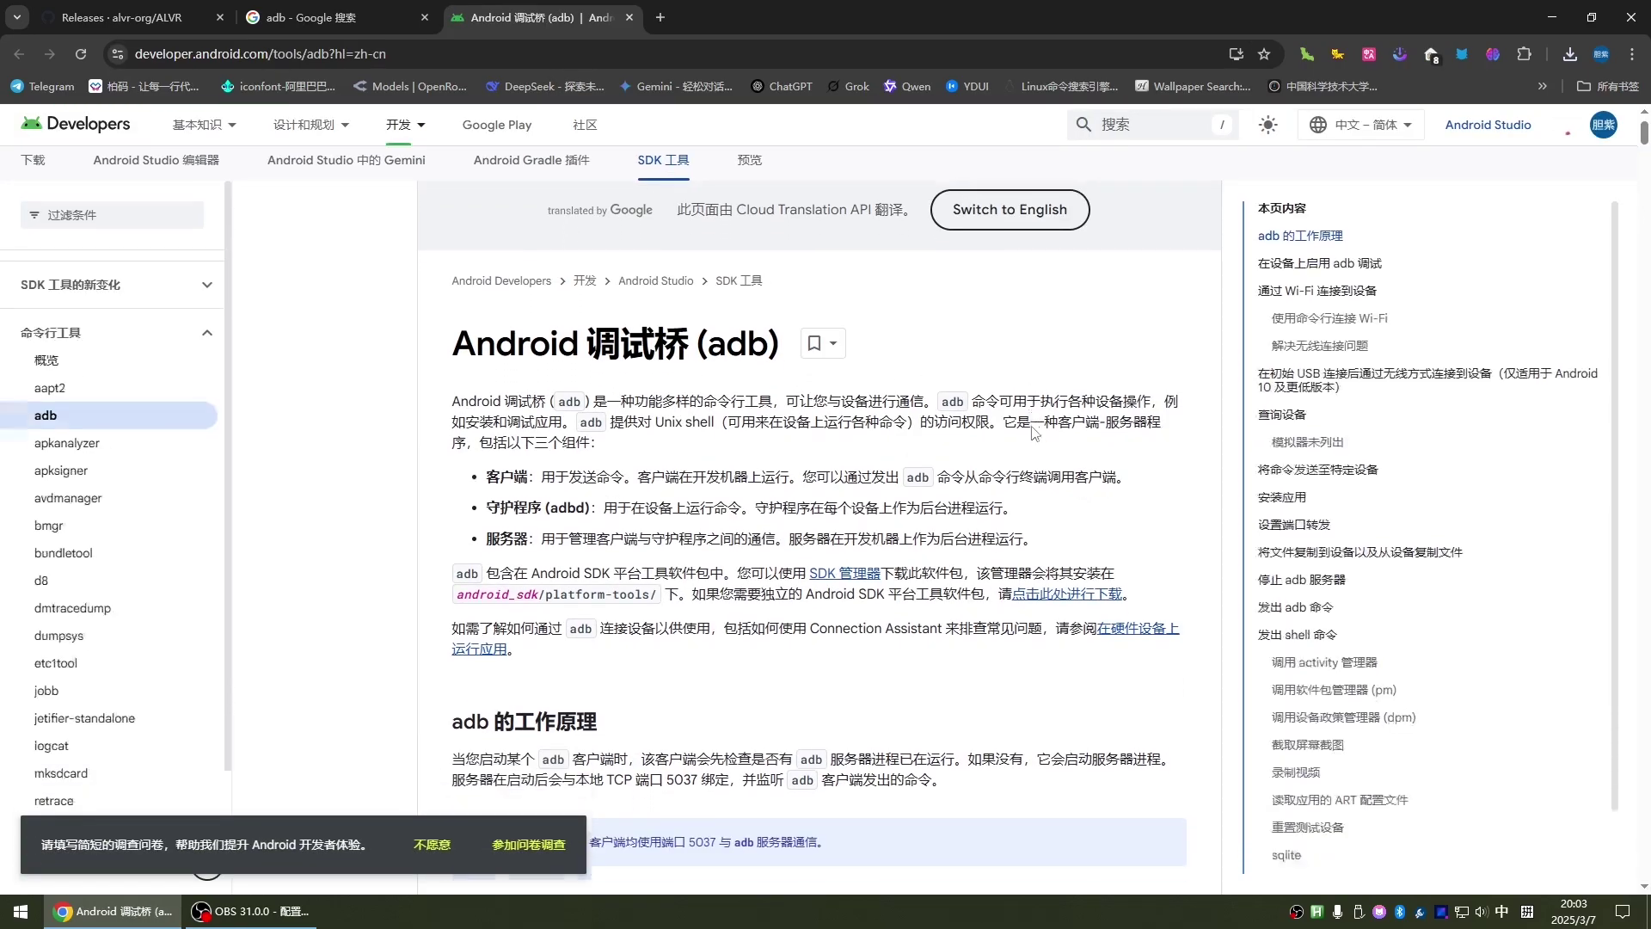
# Download the Android SDK Platform-Tools for Windows from the adb documentation, accepting the licence terms, and save the archive to the desktop.
pyautogui.scroll(-2, 768, 530)
pyautogui.click(1090, 505)
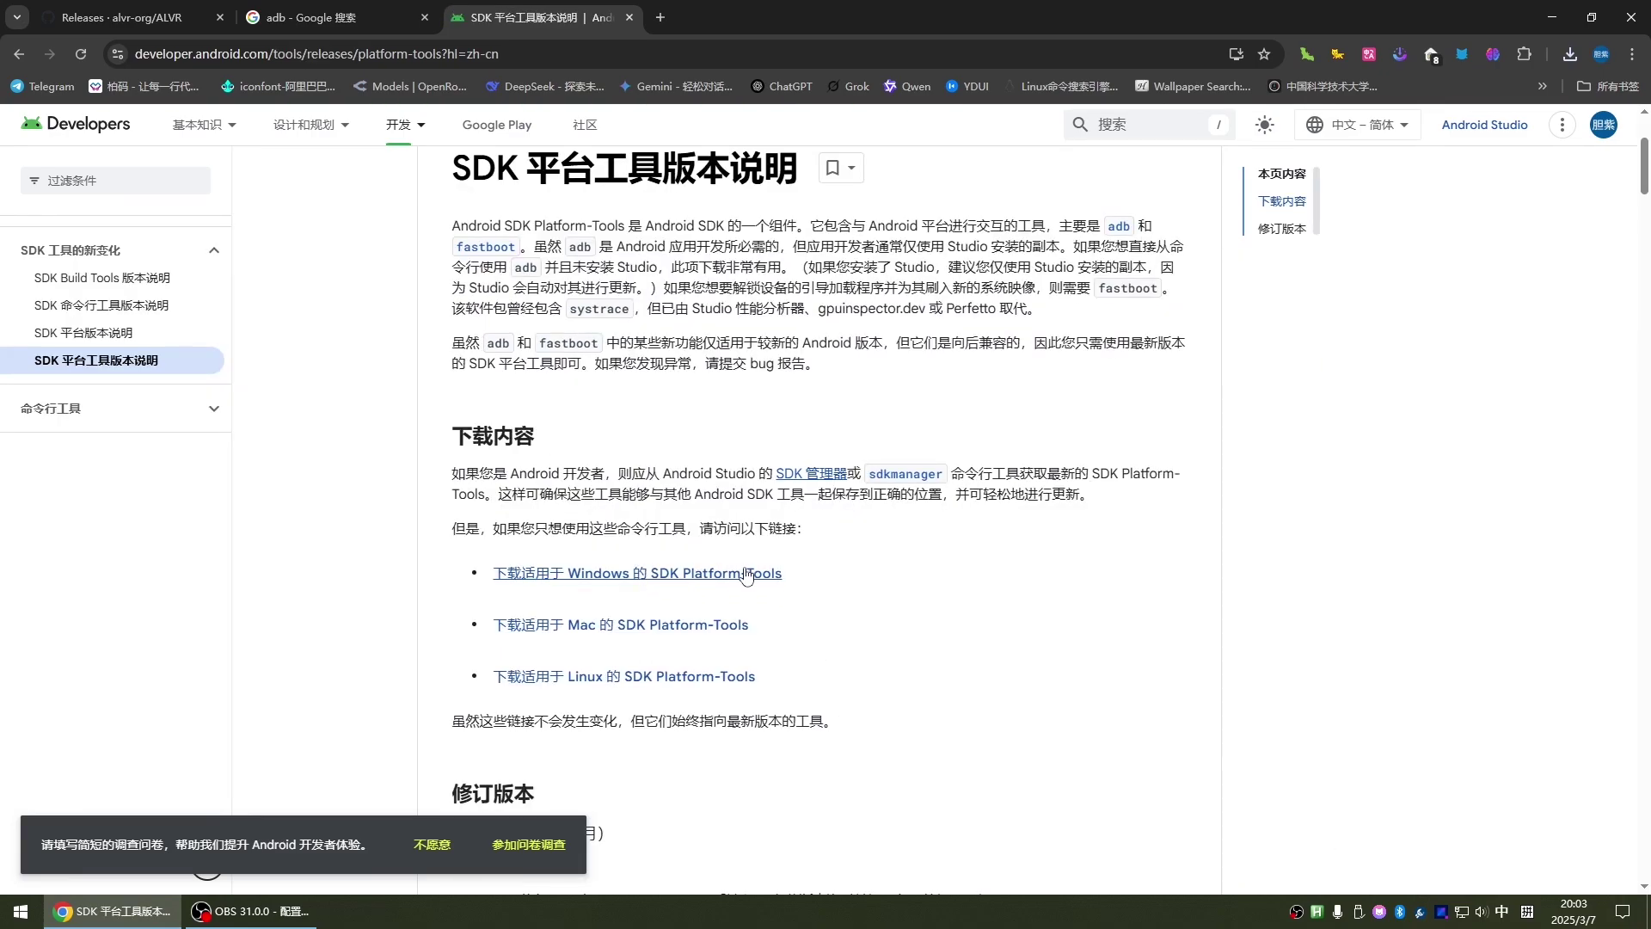
pyautogui.click(761, 574)
pyautogui.click(231, 729)
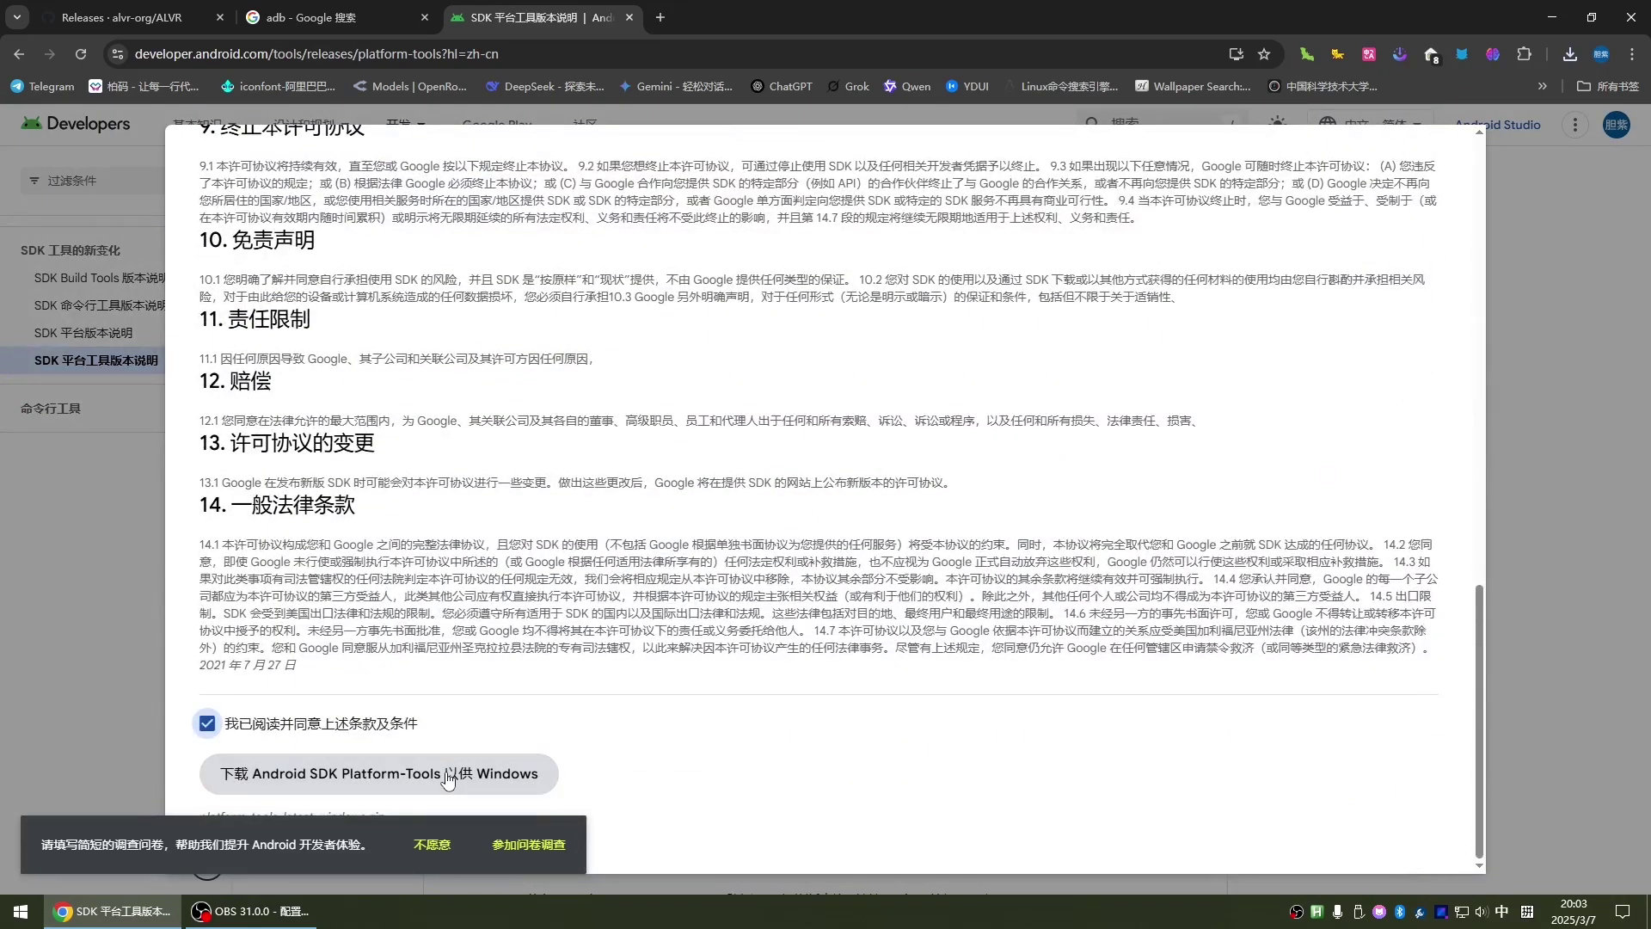
pyautogui.click(442, 773)
pyautogui.click(1196, 866)
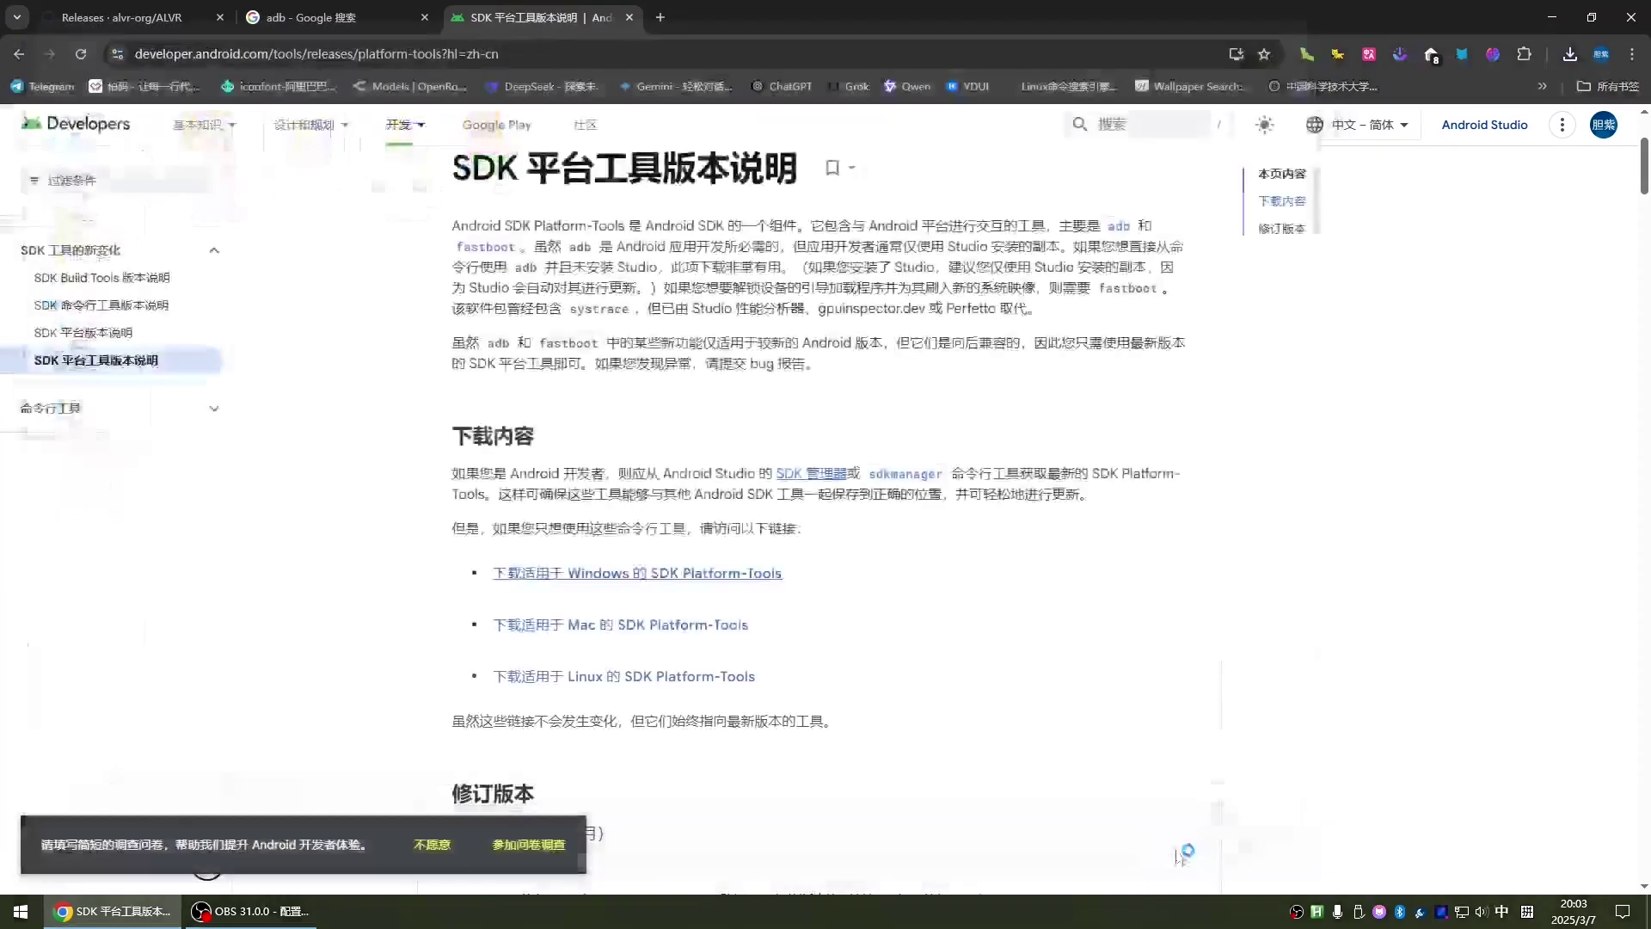
# Show the desktop and move the downloaded ALVR streamer and client files into a free area.
pyautogui.press('super+d')
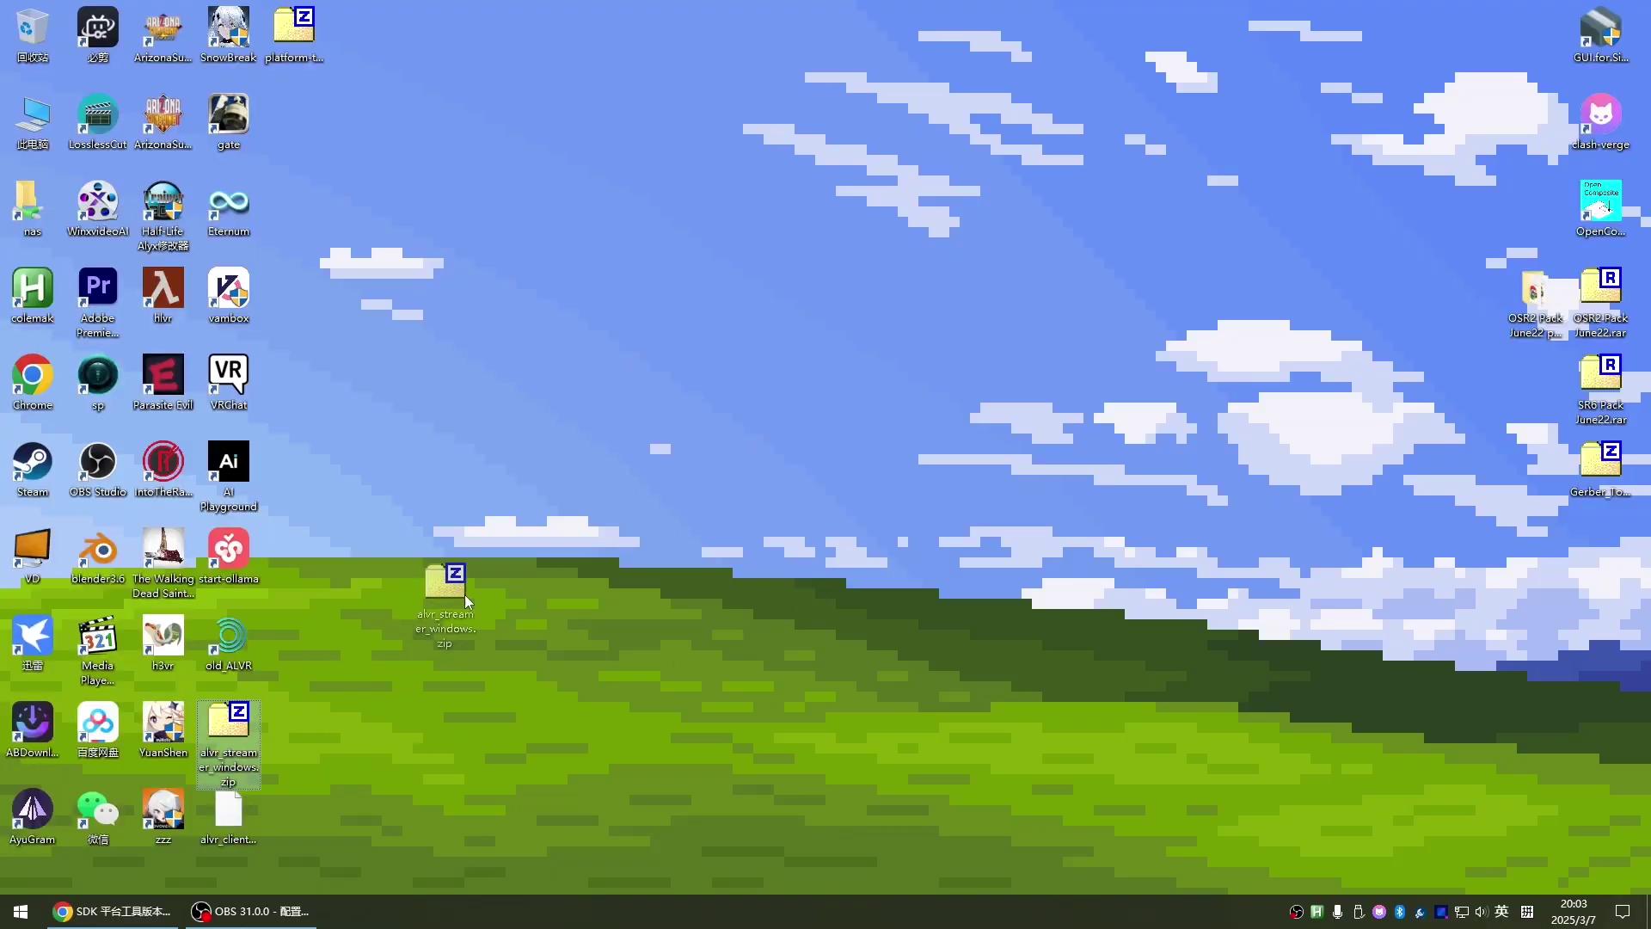
pyautogui.moveTo(464, 595); pyautogui.dragTo(509, 574)
pyautogui.moveTo(228, 813); pyautogui.dragTo(621, 567)
# Extract the full contents of alvr_streamer_windows.zip into a new alvr folder inside C:\my_program.
pyautogui.doubleClick(490, 550)
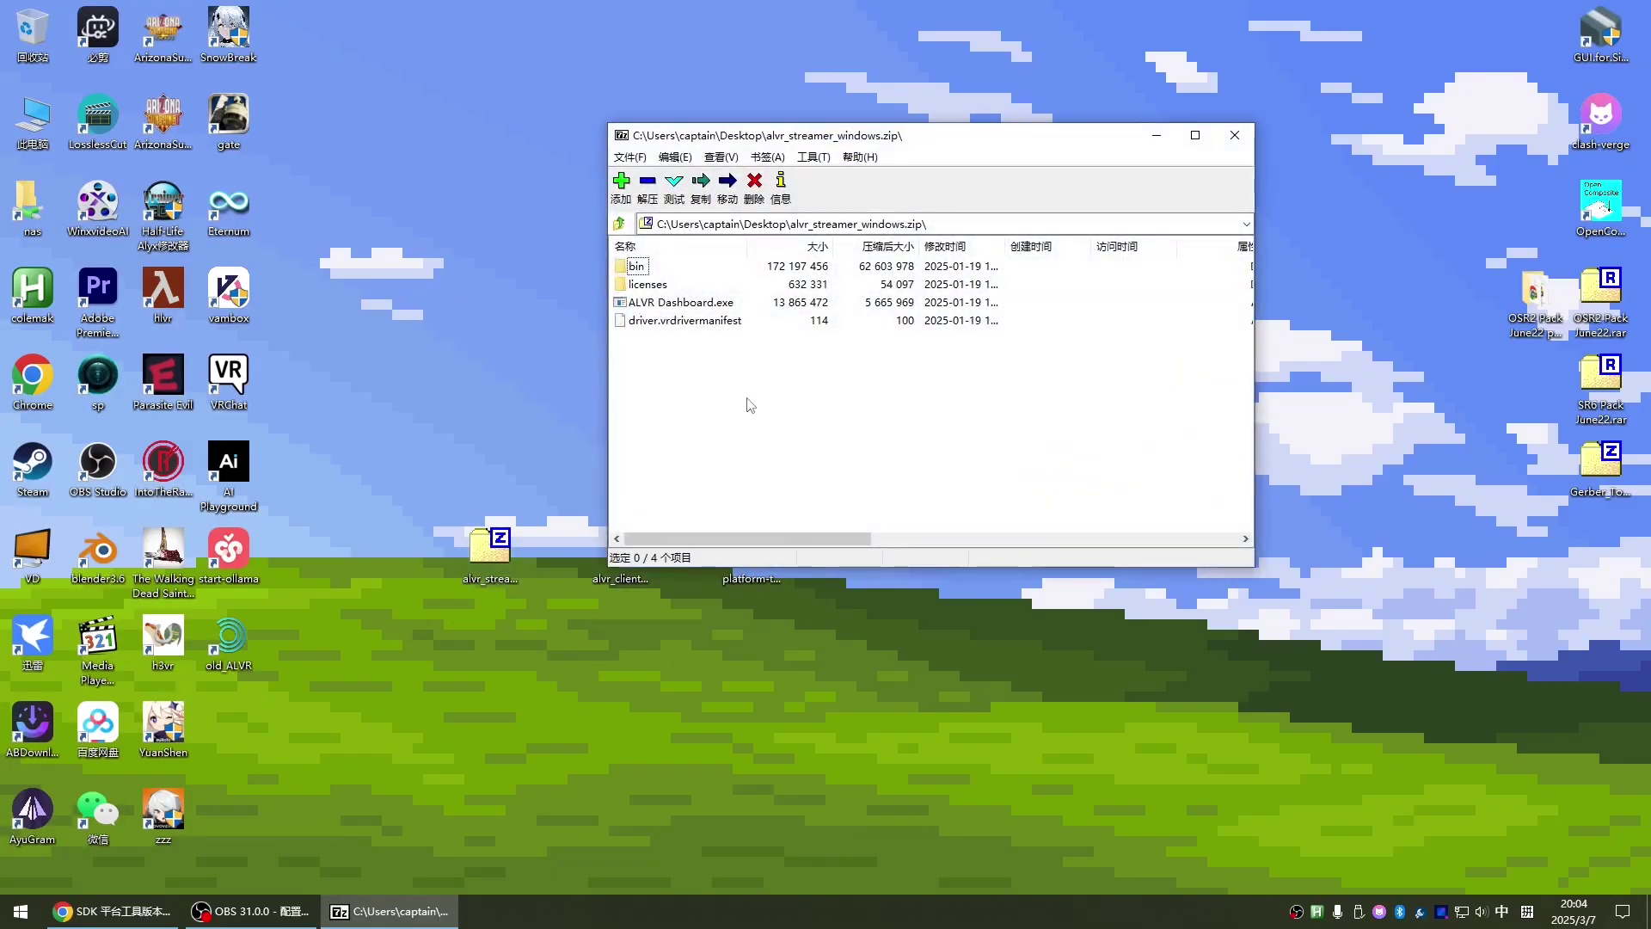
pyautogui.moveTo(751, 404); pyautogui.dragTo(616, 256)
pyautogui.click(700, 184)
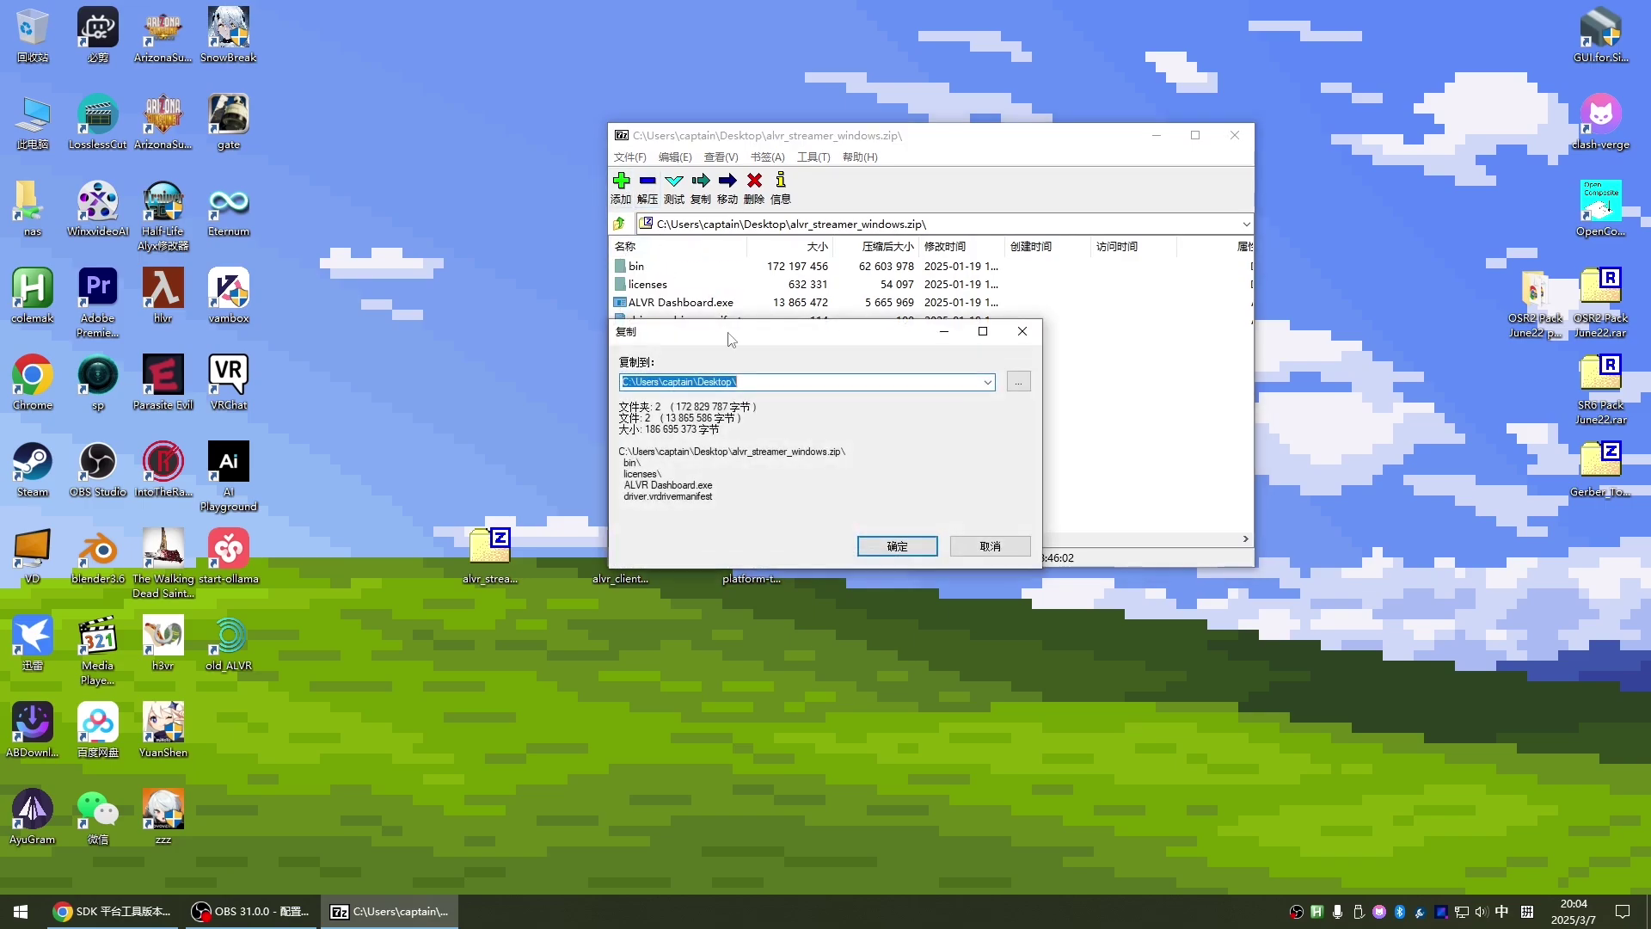
pyautogui.click(1018, 381)
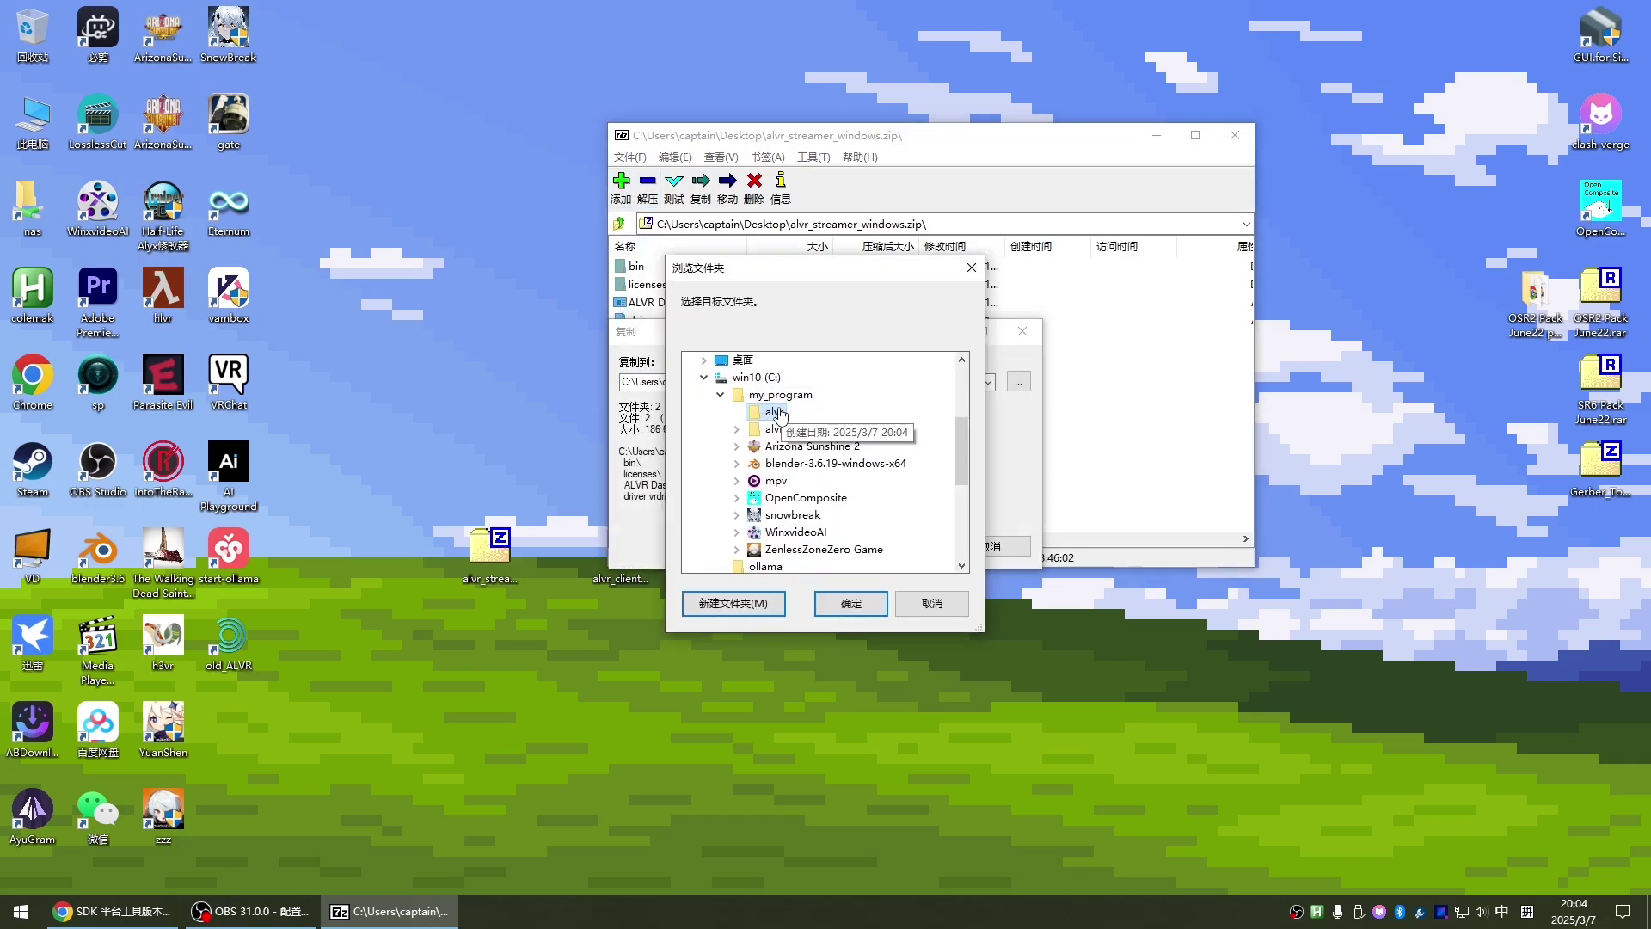
pyautogui.click(774, 412)
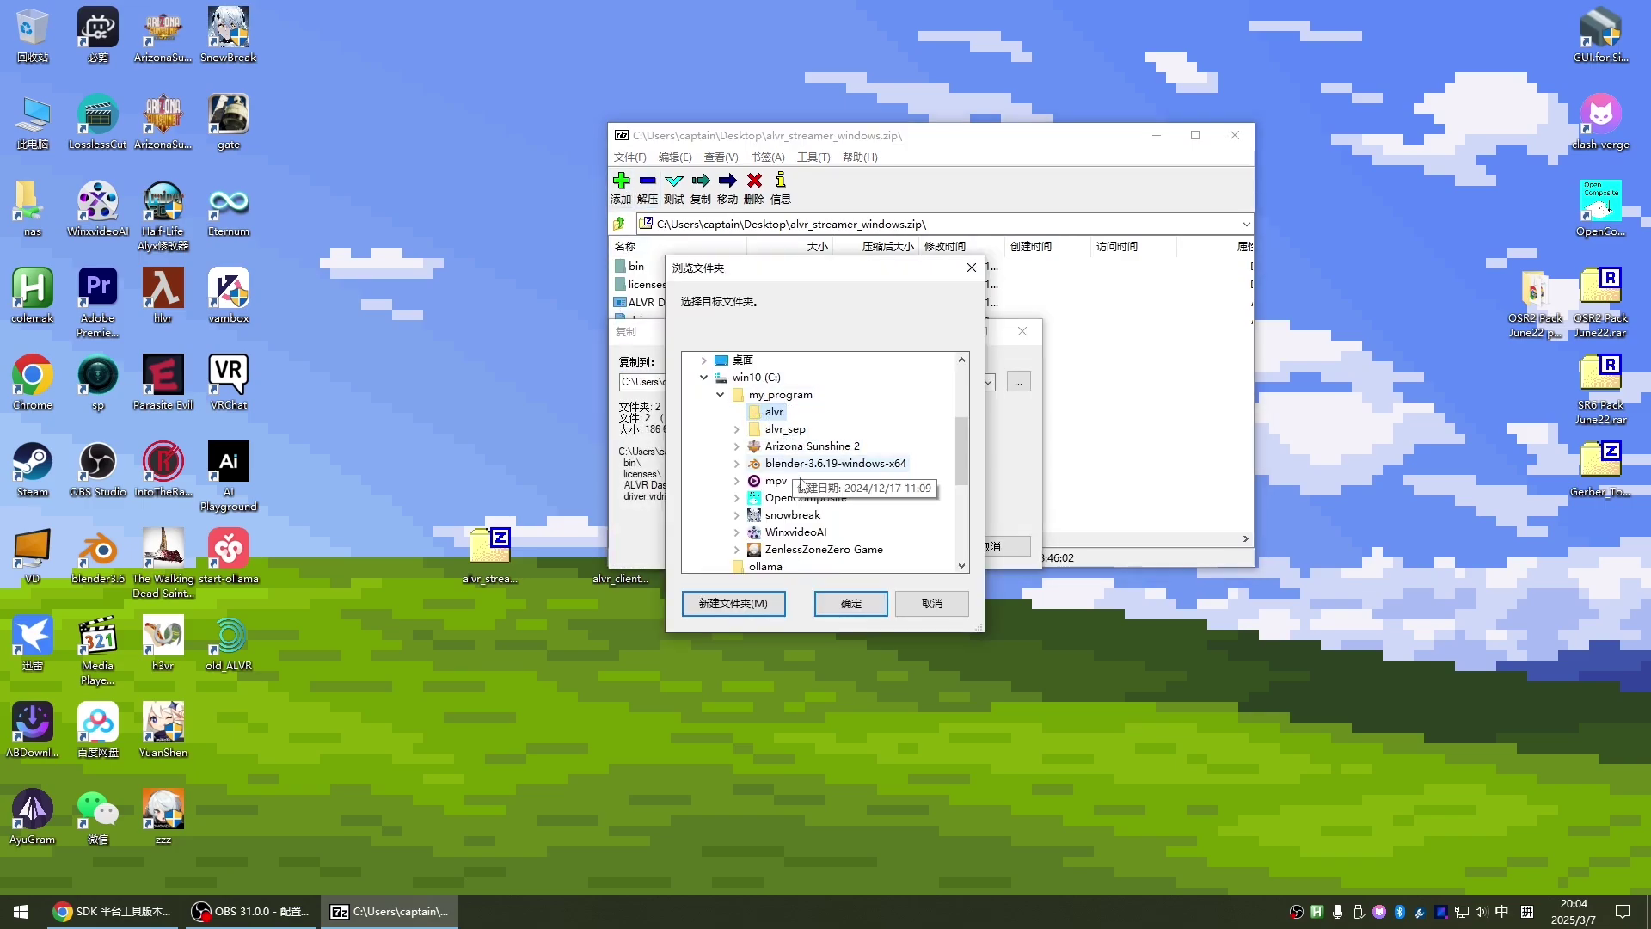
pyautogui.click(850, 603)
# Create a desktop shortcut to ALVR Dashboard.exe in C:\my_program\alvr and close the folder window.
pyautogui.doubleClick(32, 120)
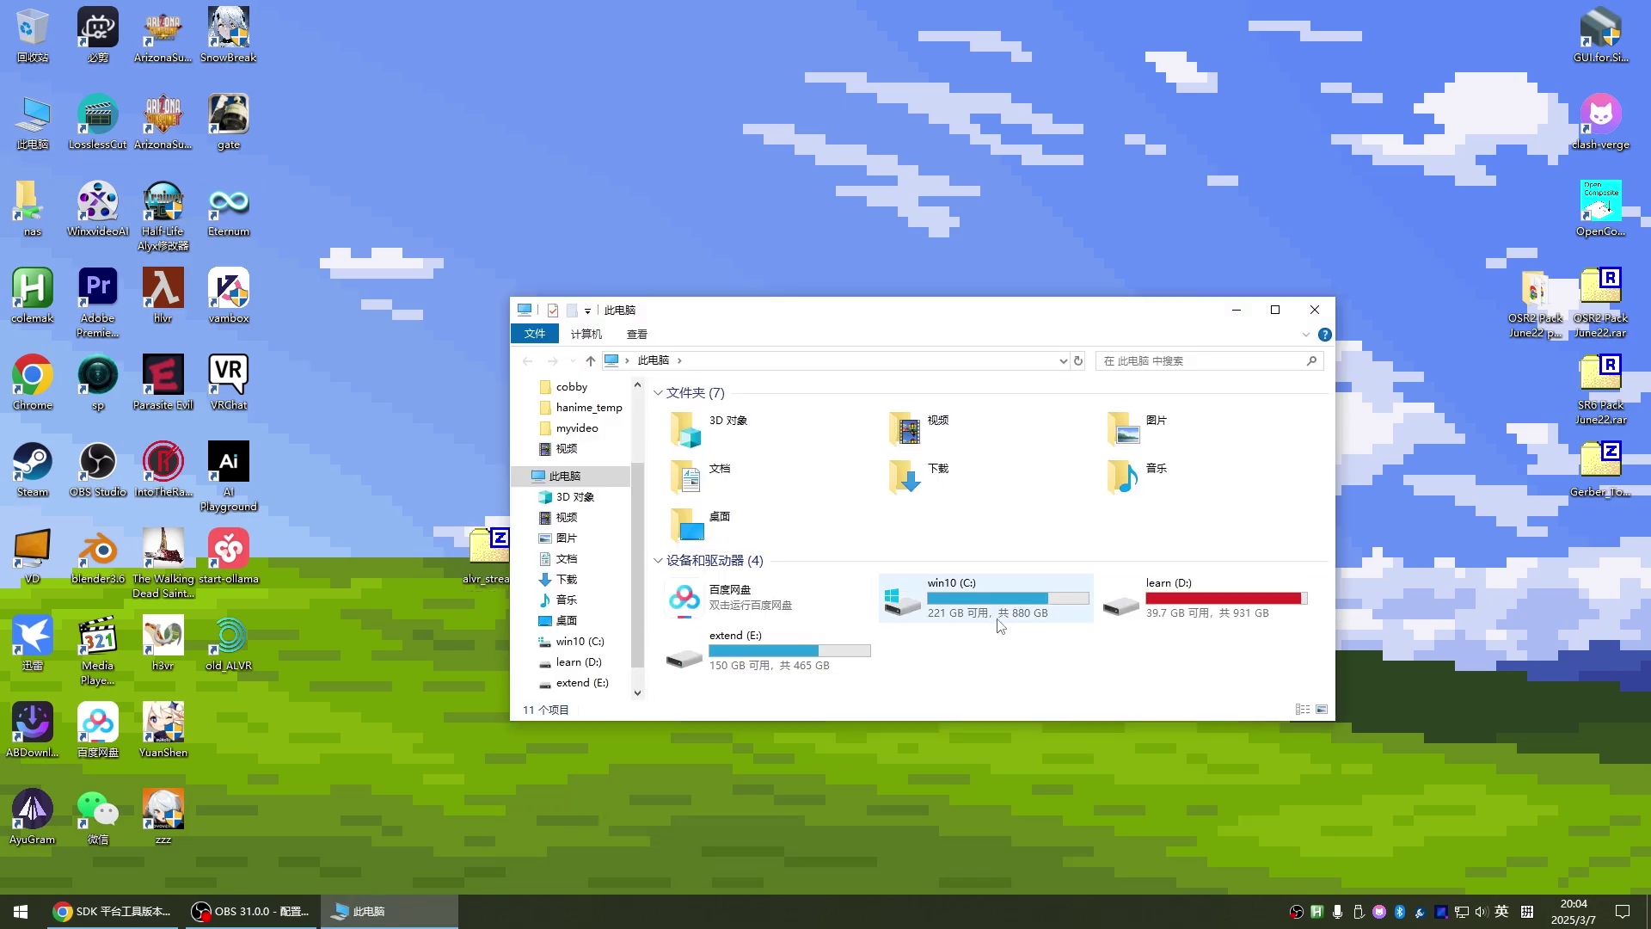
pyautogui.doubleClick(997, 612)
pyautogui.doubleClick(712, 413)
pyautogui.doubleClick(688, 434)
pyautogui.click(688, 447)
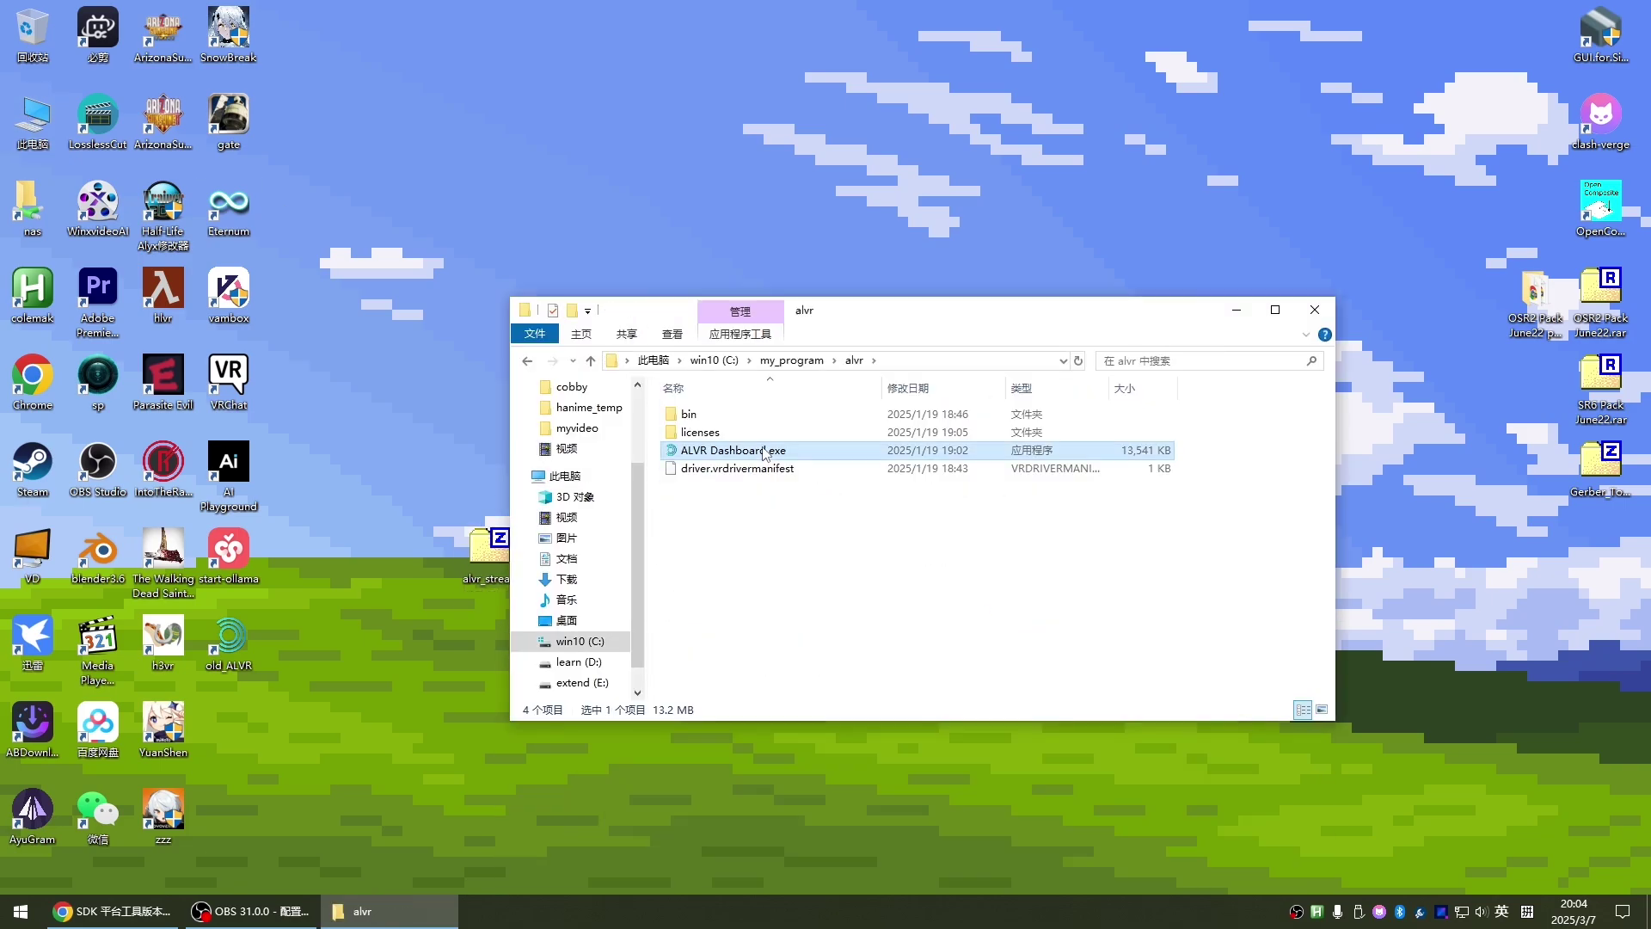
pyautogui.rightClick(729, 454)
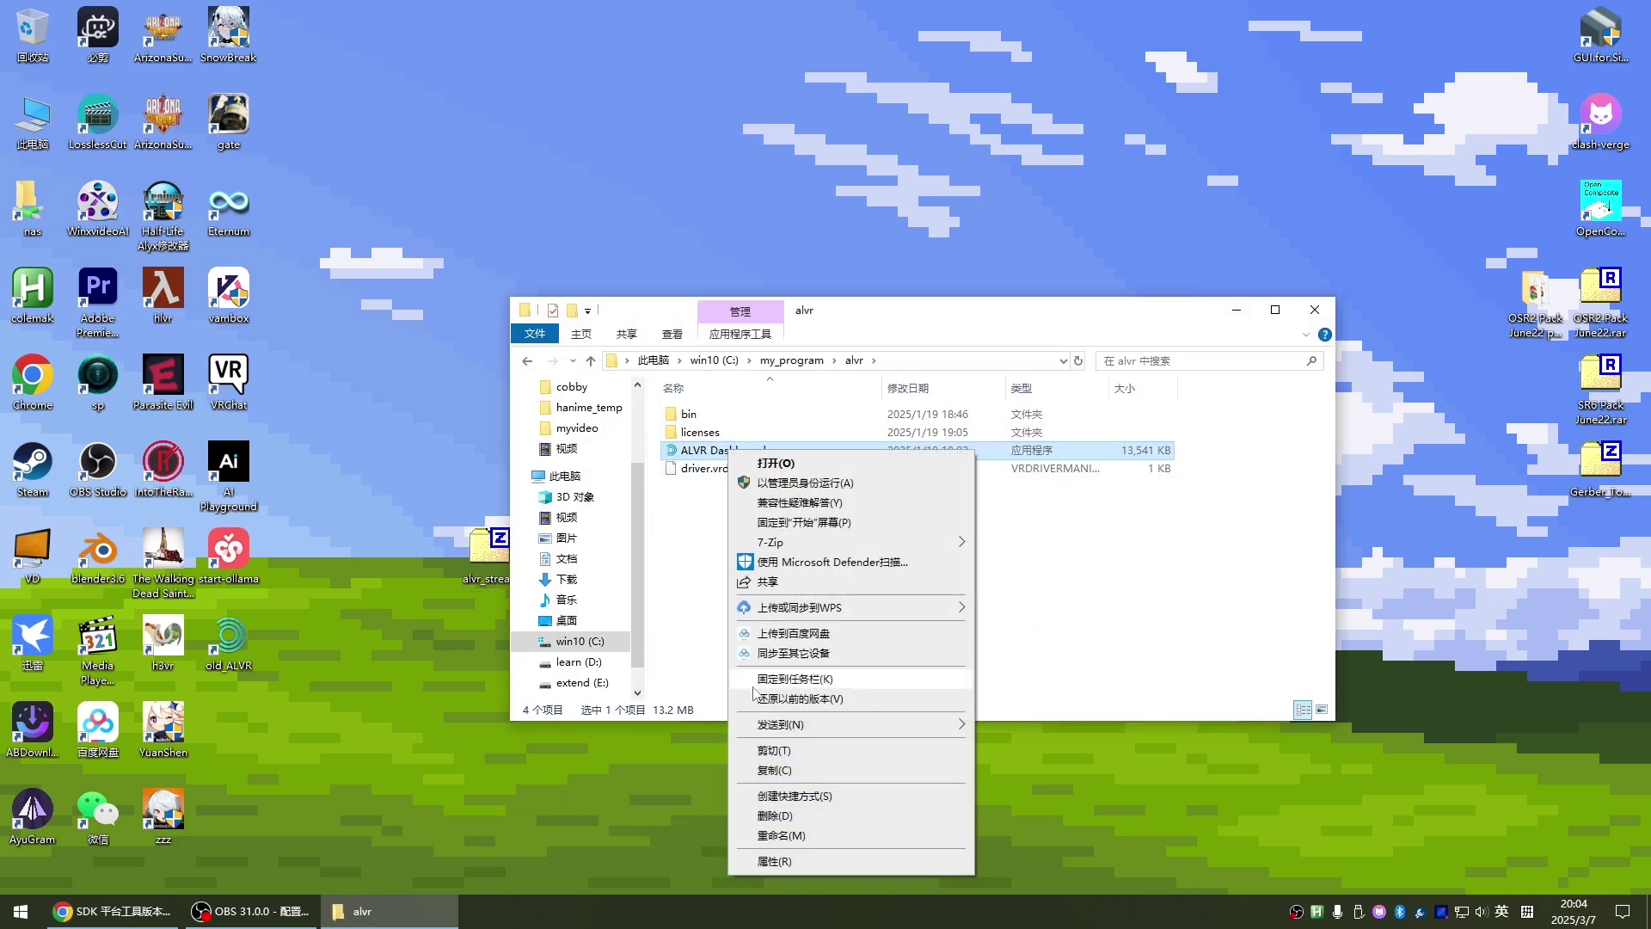
pyautogui.moveTo(843, 724)
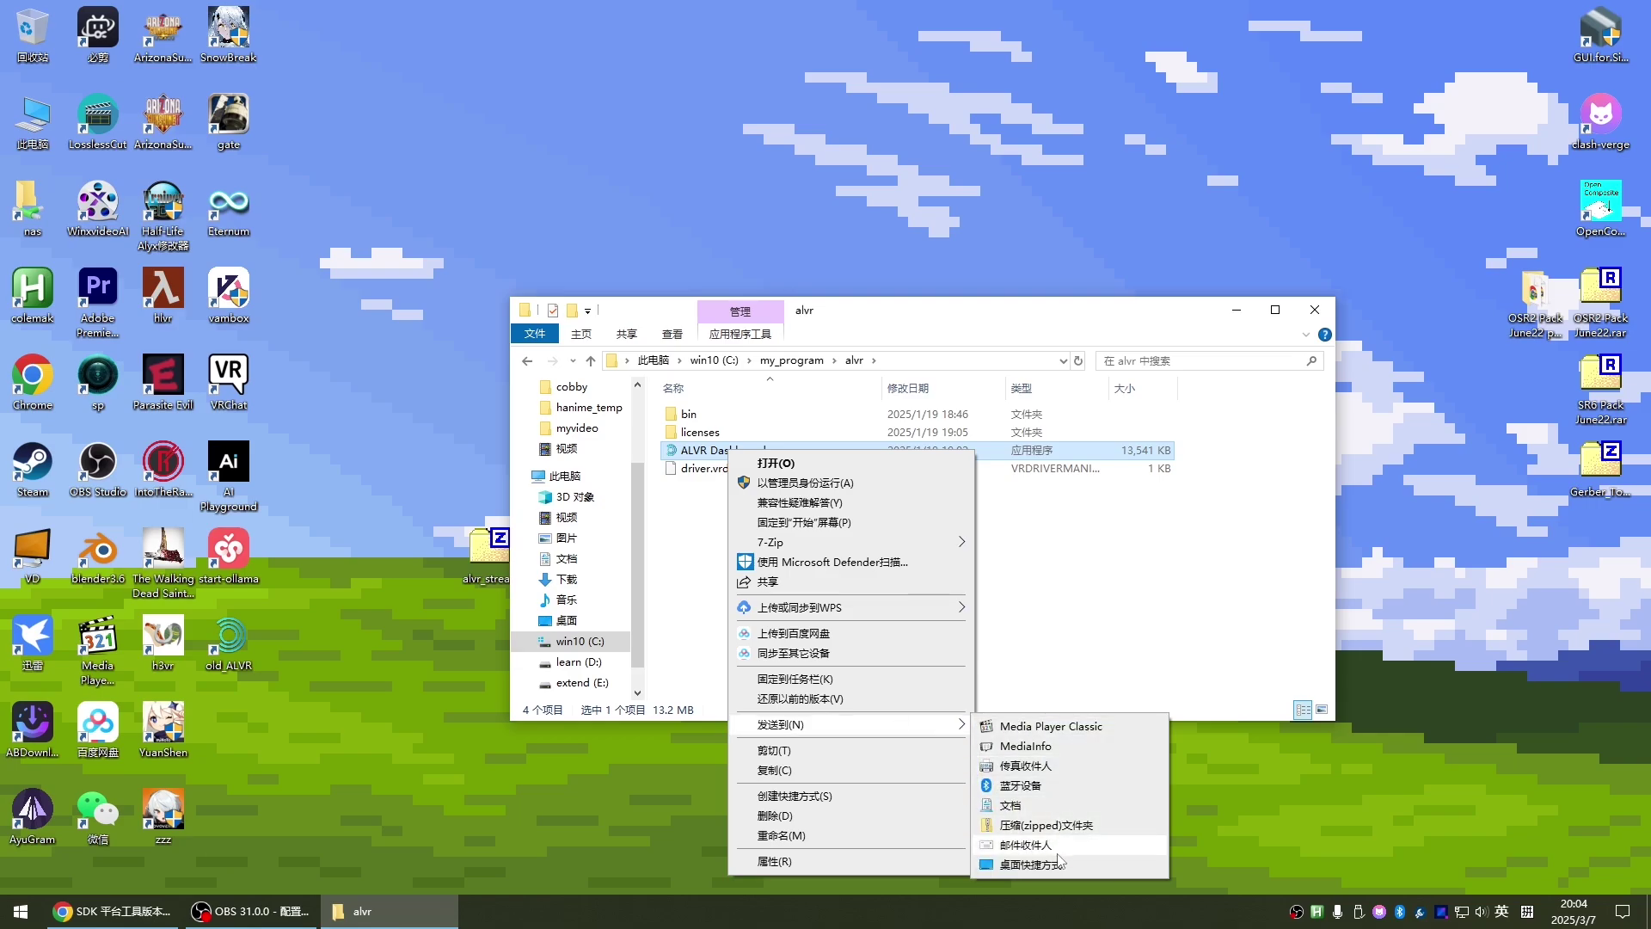
pyautogui.click(1031, 865)
pyautogui.hotkey('alt', 'F4')
# Rename the new ALVR Dashboard desktop shortcut as ALVR.
pyautogui.click(245, 755)
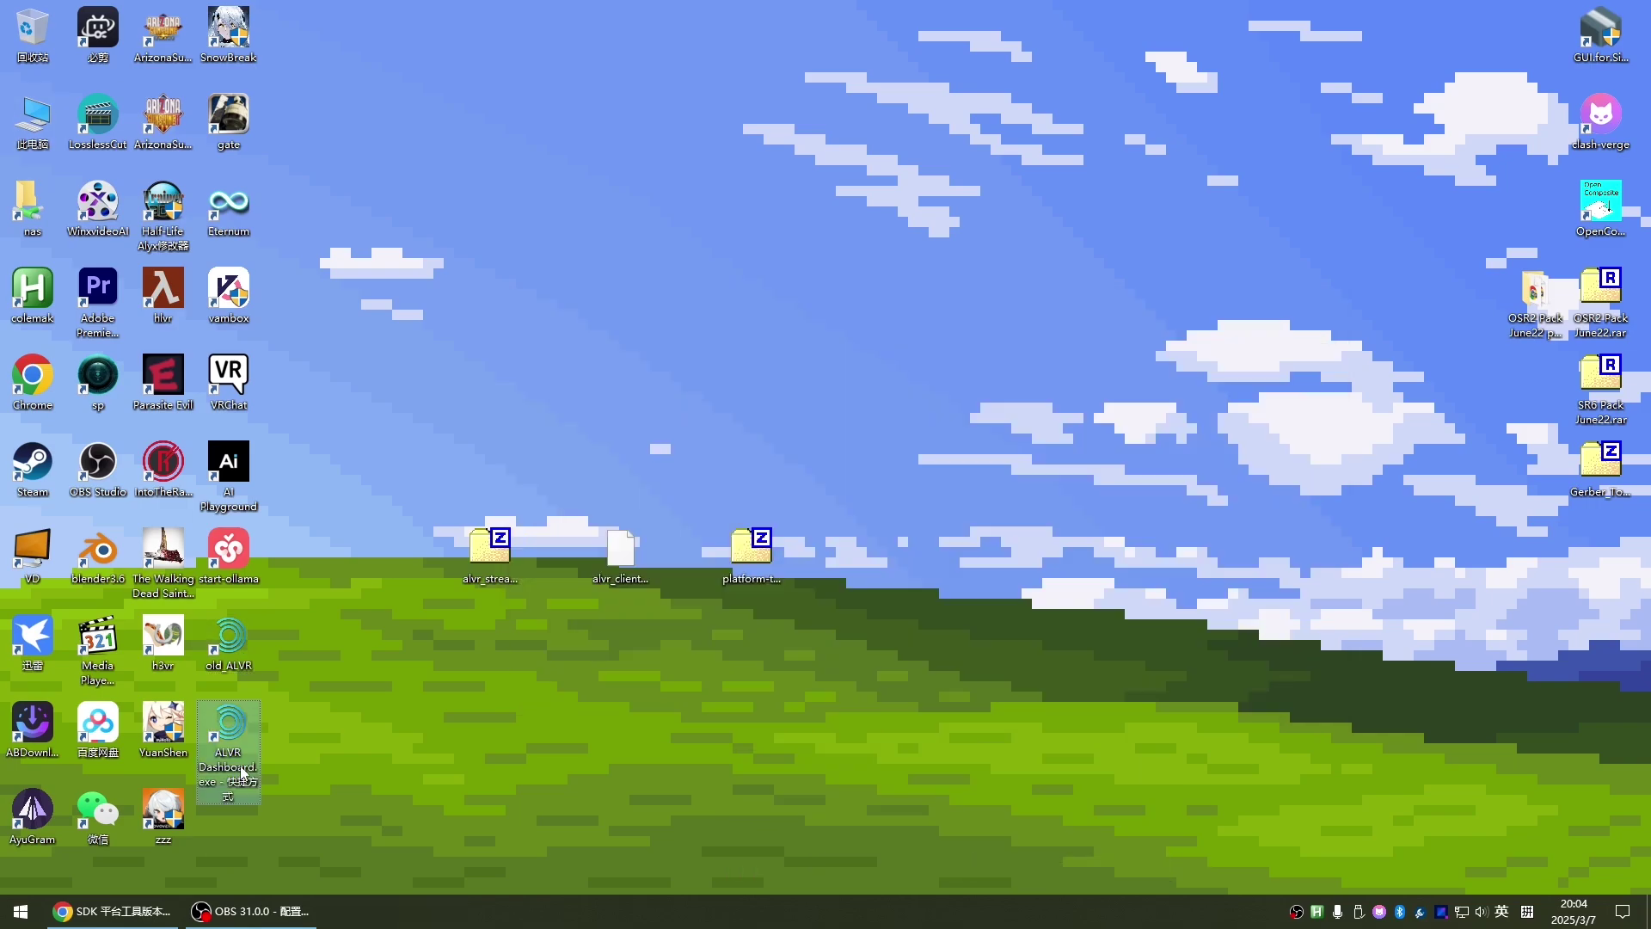
pyautogui.click(248, 796)
pyautogui.moveTo(207, 768)
pyautogui.mouseDown()
pyautogui.moveTo(248, 783)
pyautogui.moveTo(198, 770)
pyautogui.mouseUp()
pyautogui.press('BackSpace')
pyautogui.press('Return')
# Launch ALVR from its new desktop shortcut and advance the setup wizard to the software requirements page.
pyautogui.doubleClick(230, 729)
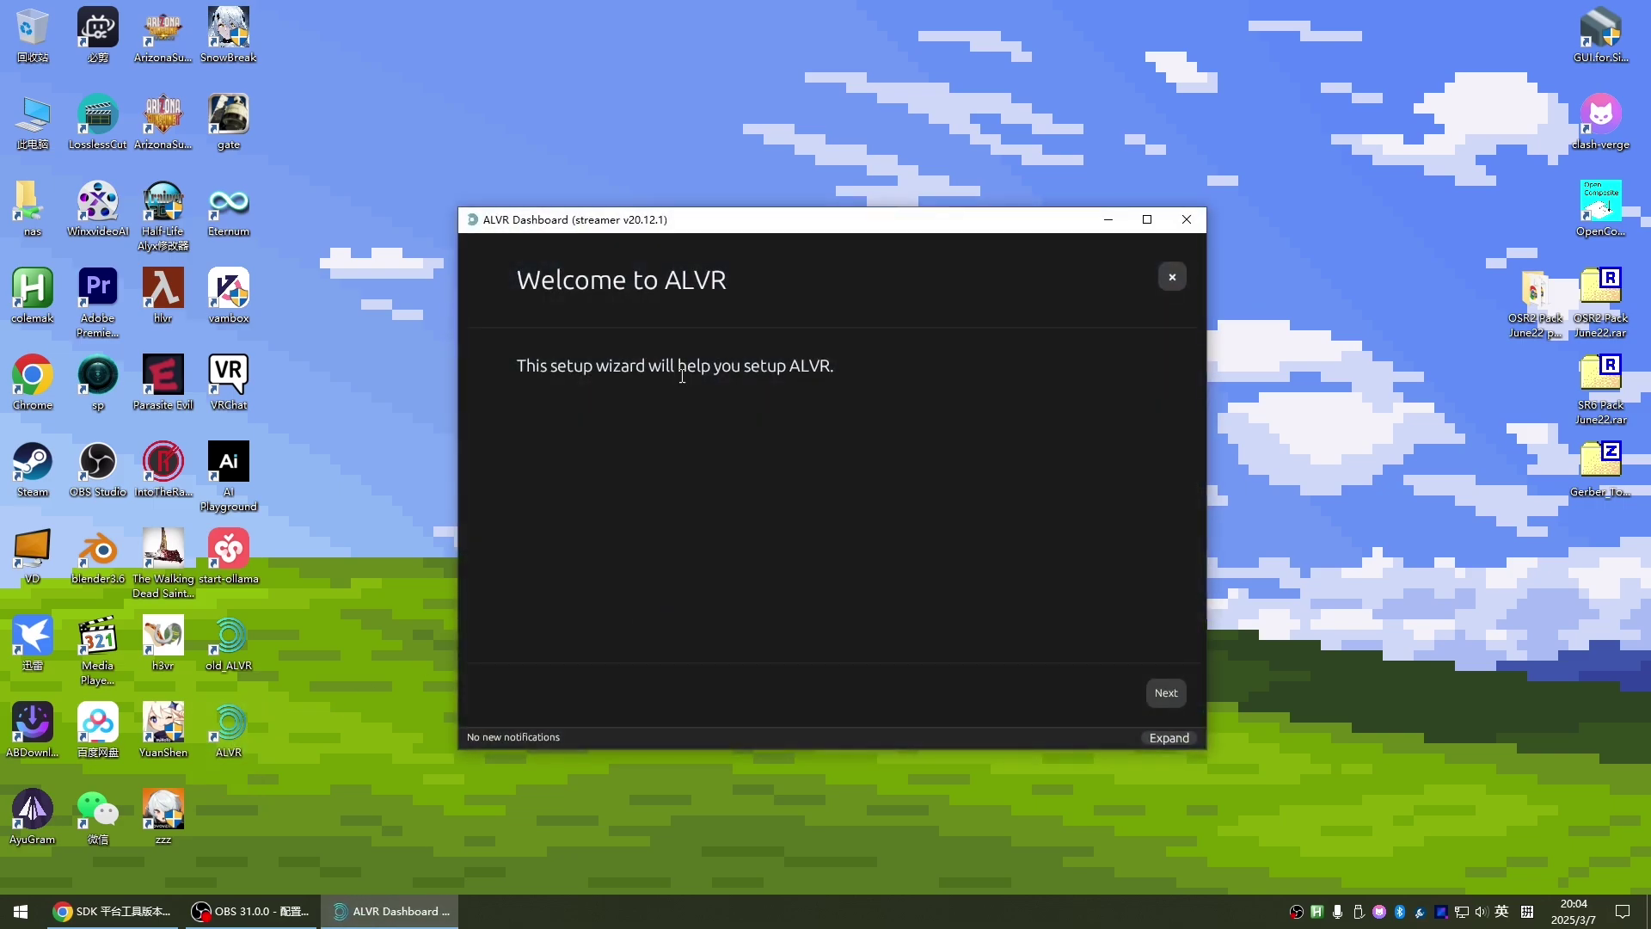
pyautogui.click(1166, 692)
pyautogui.click(1166, 692)
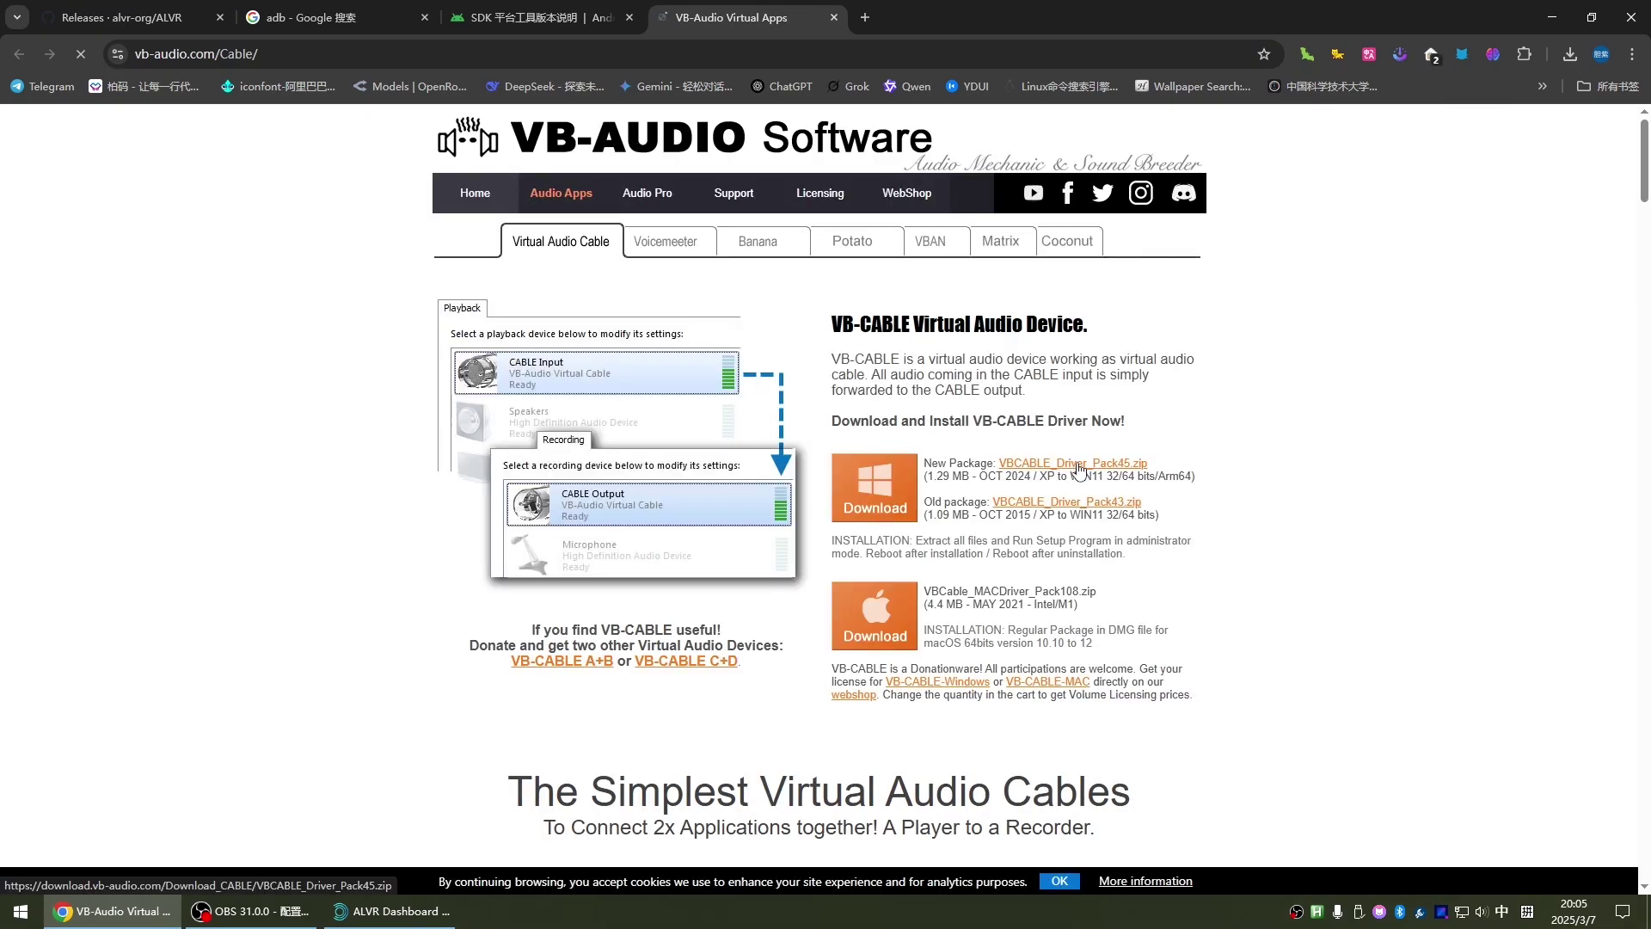
# Download the new package VBCABLE_Driver_Pack45.zip from the VB-Audio site to the desktop and show the desktop.
pyautogui.click(1079, 465)
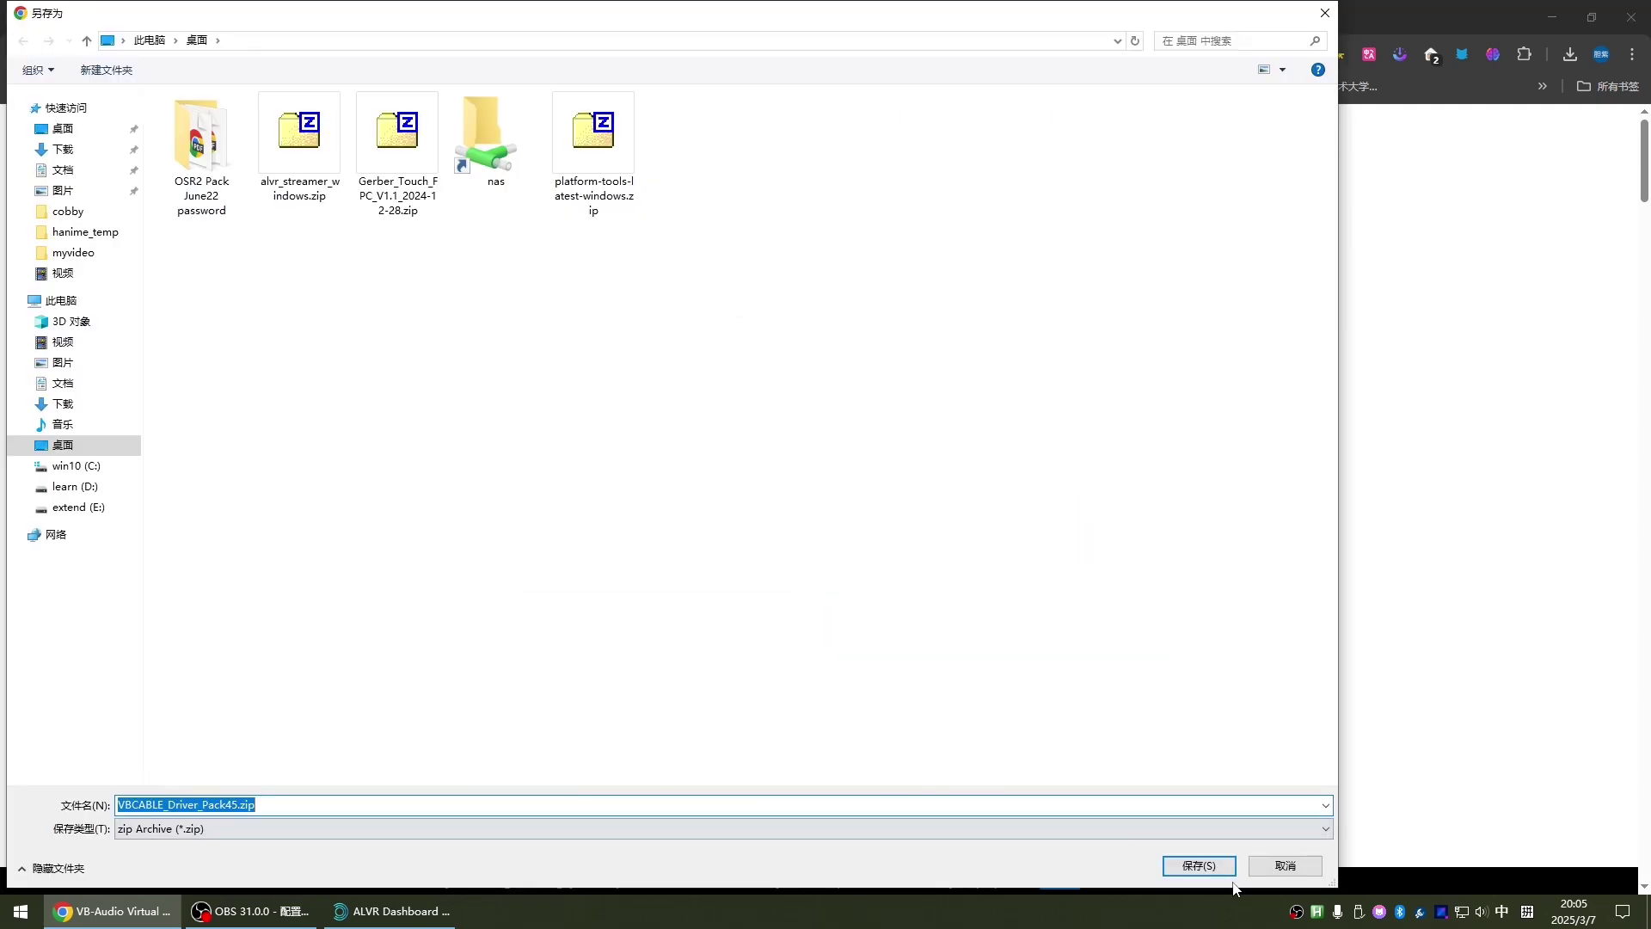
pyautogui.click(1225, 869)
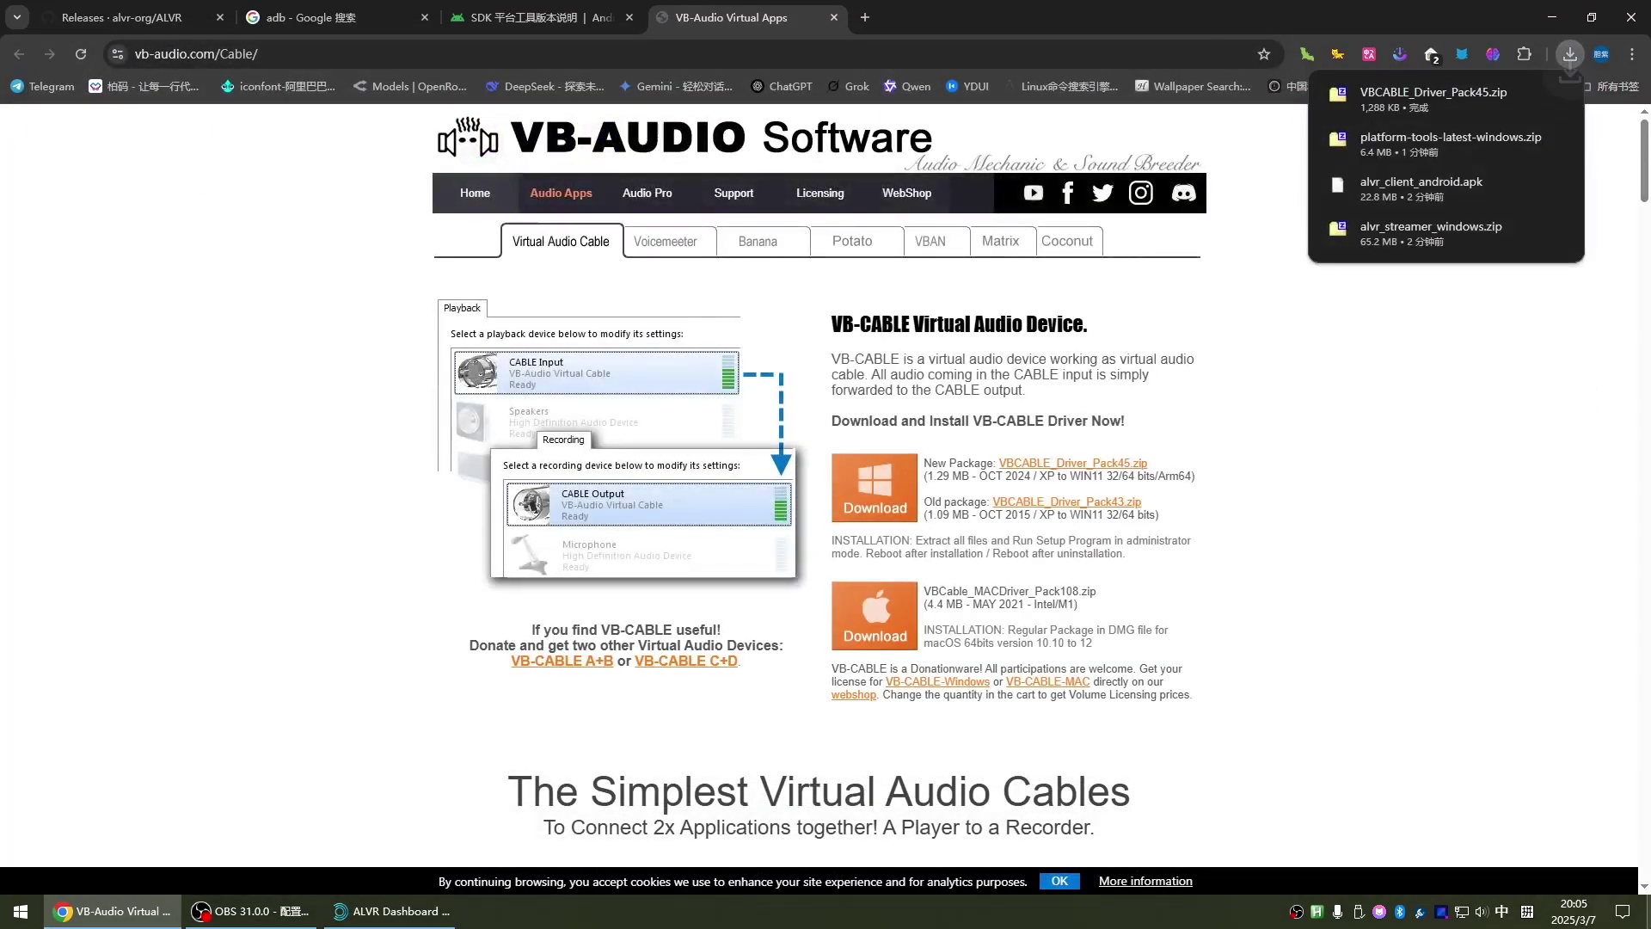
pyautogui.press('super+d')
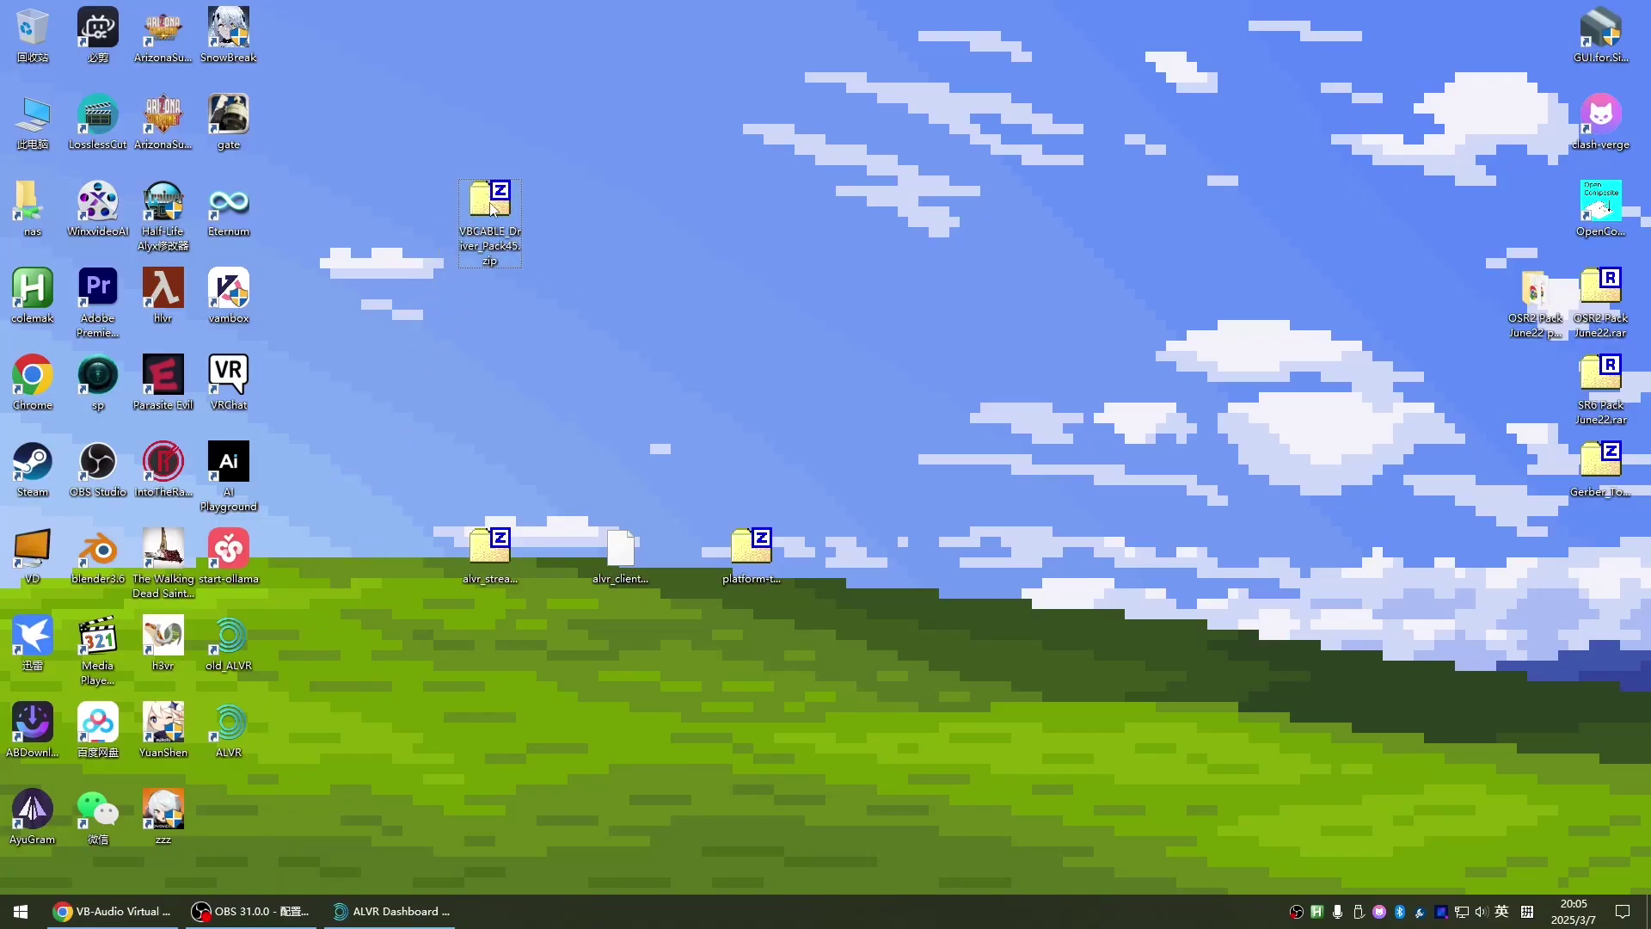
# Extract VBCABLE_Driver_Pack45.zip into its own VBCABLE_Driver_Pack45 folder on the desktop.
pyautogui.rightClick(493, 209)
pyautogui.moveTo(688, 233)
pyautogui.click(854, 325)
# Run VBCABLE_Setup_x64.exe as administrator and close the installer without removing the driver.
pyautogui.scroll(-4, 774, 533)
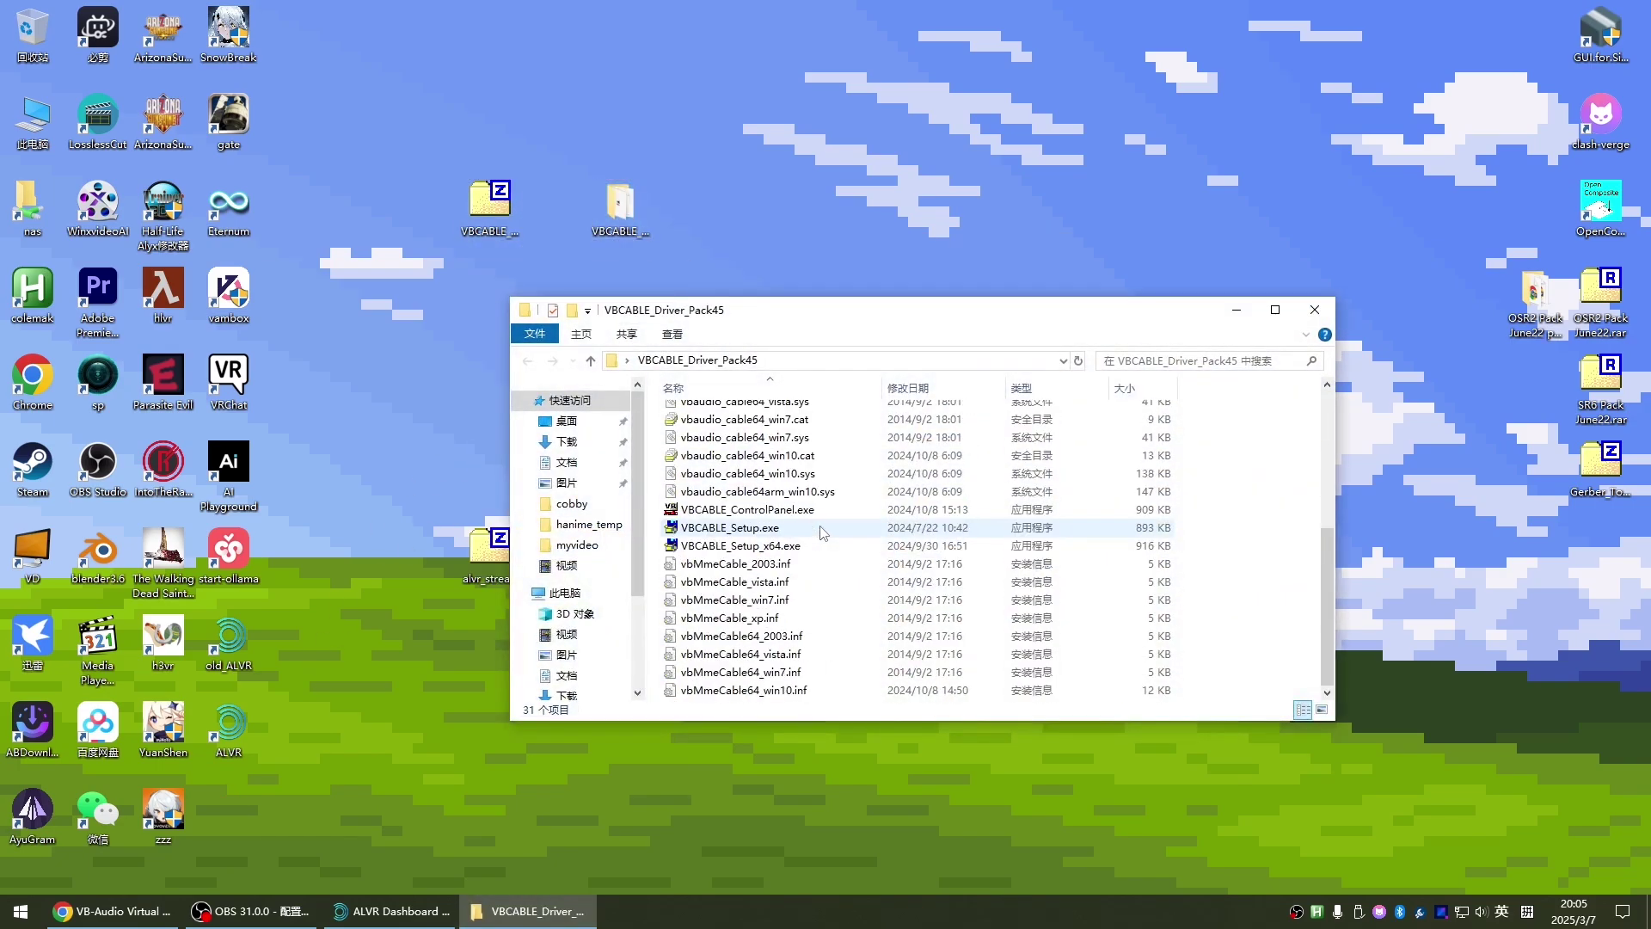
pyautogui.click(778, 546)
pyautogui.rightClick(773, 551)
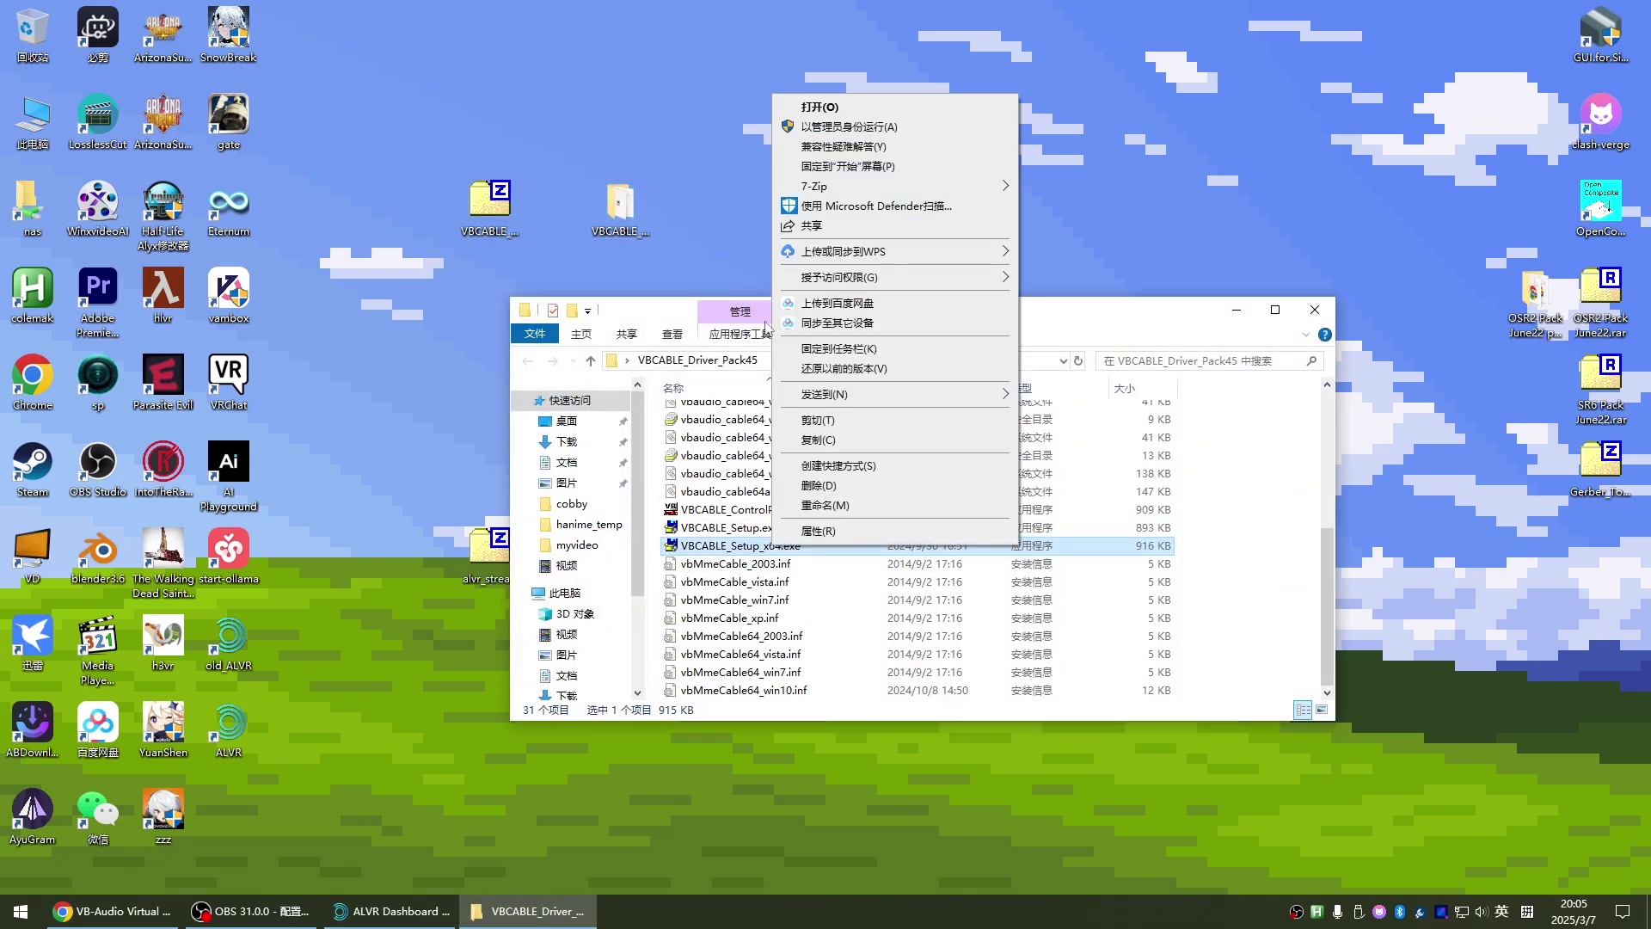
pyautogui.click(809, 122)
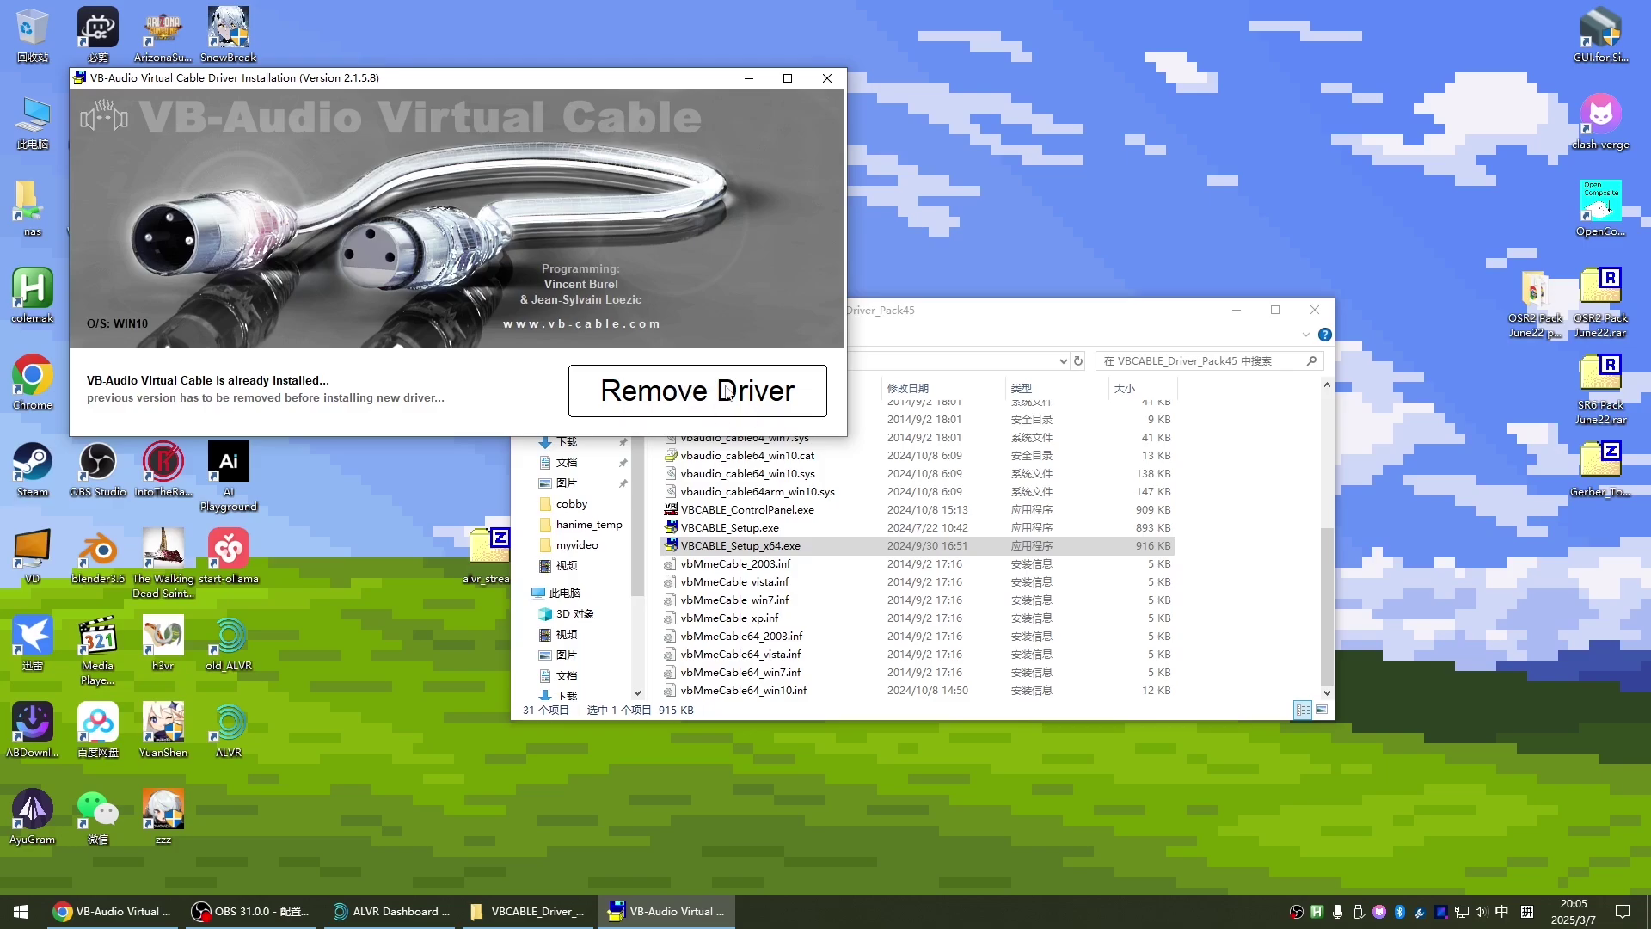
pyautogui.click(827, 78)
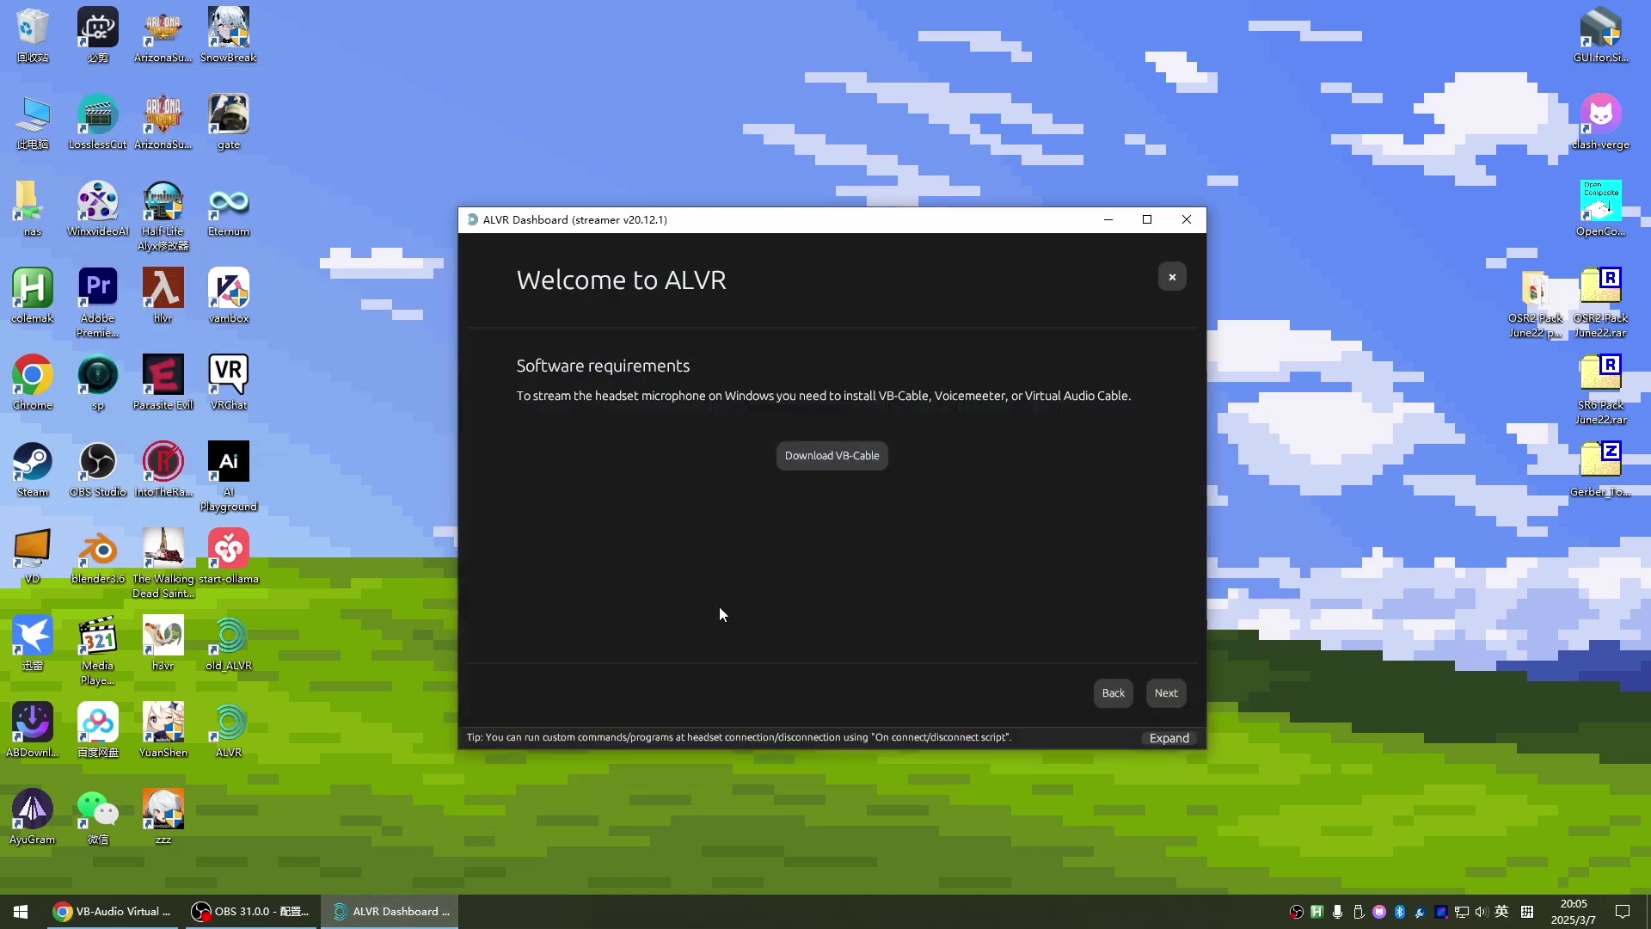
# Add the firewall rules in the ALVR setup wizard and complete its remaining pages.
pyautogui.click(1166, 692)
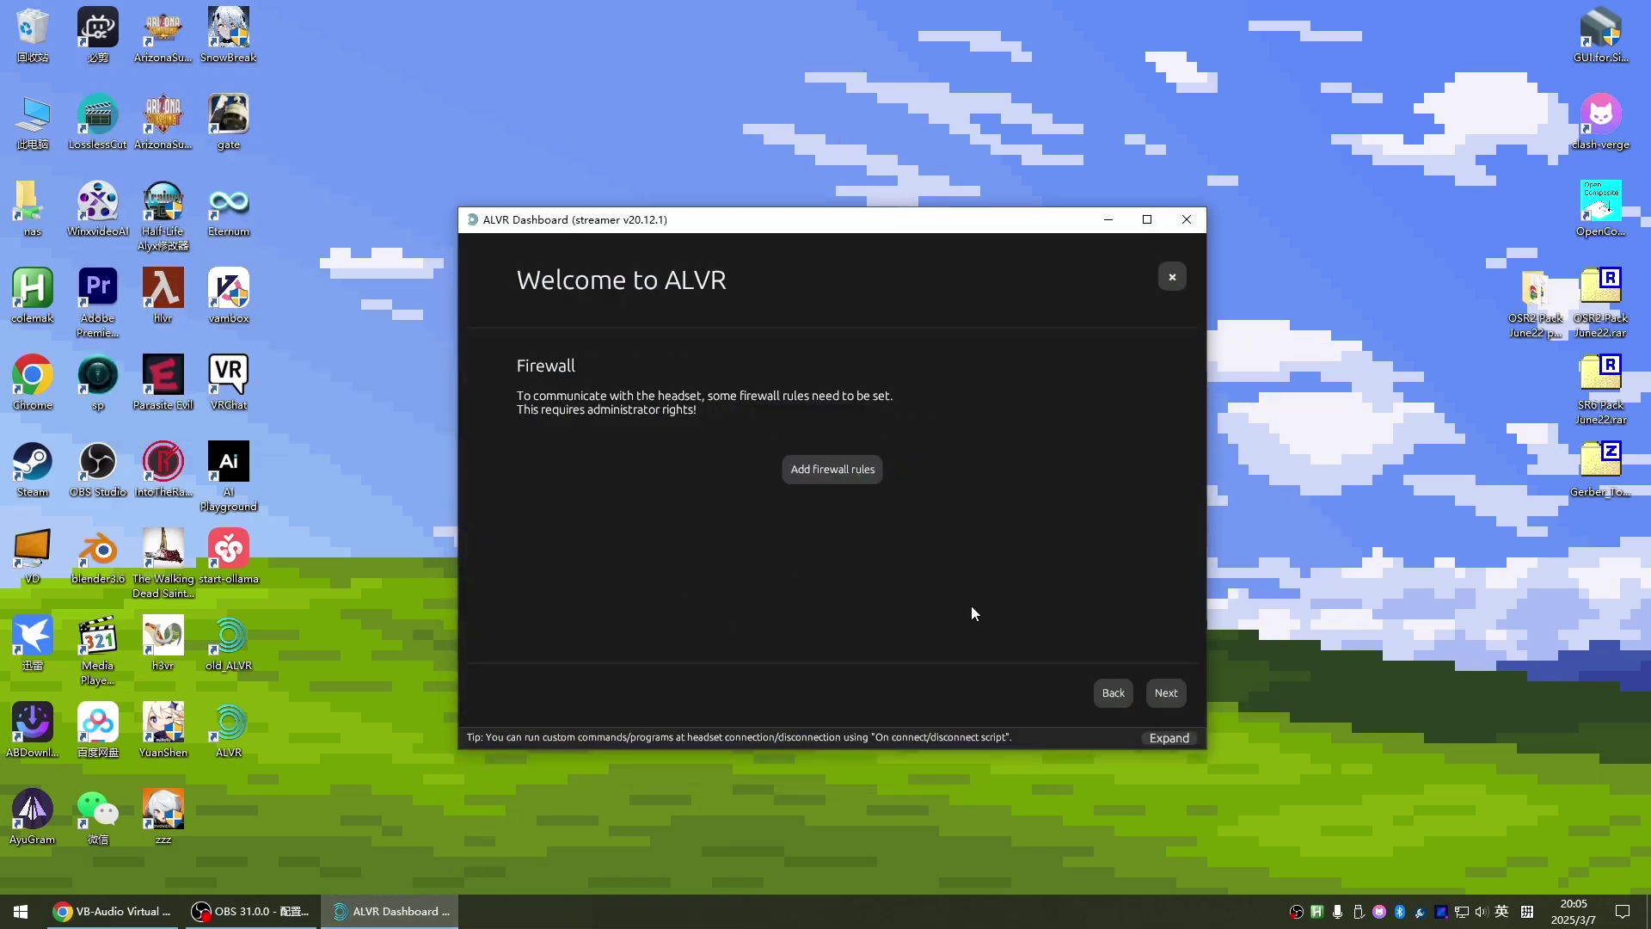
pyautogui.click(844, 475)
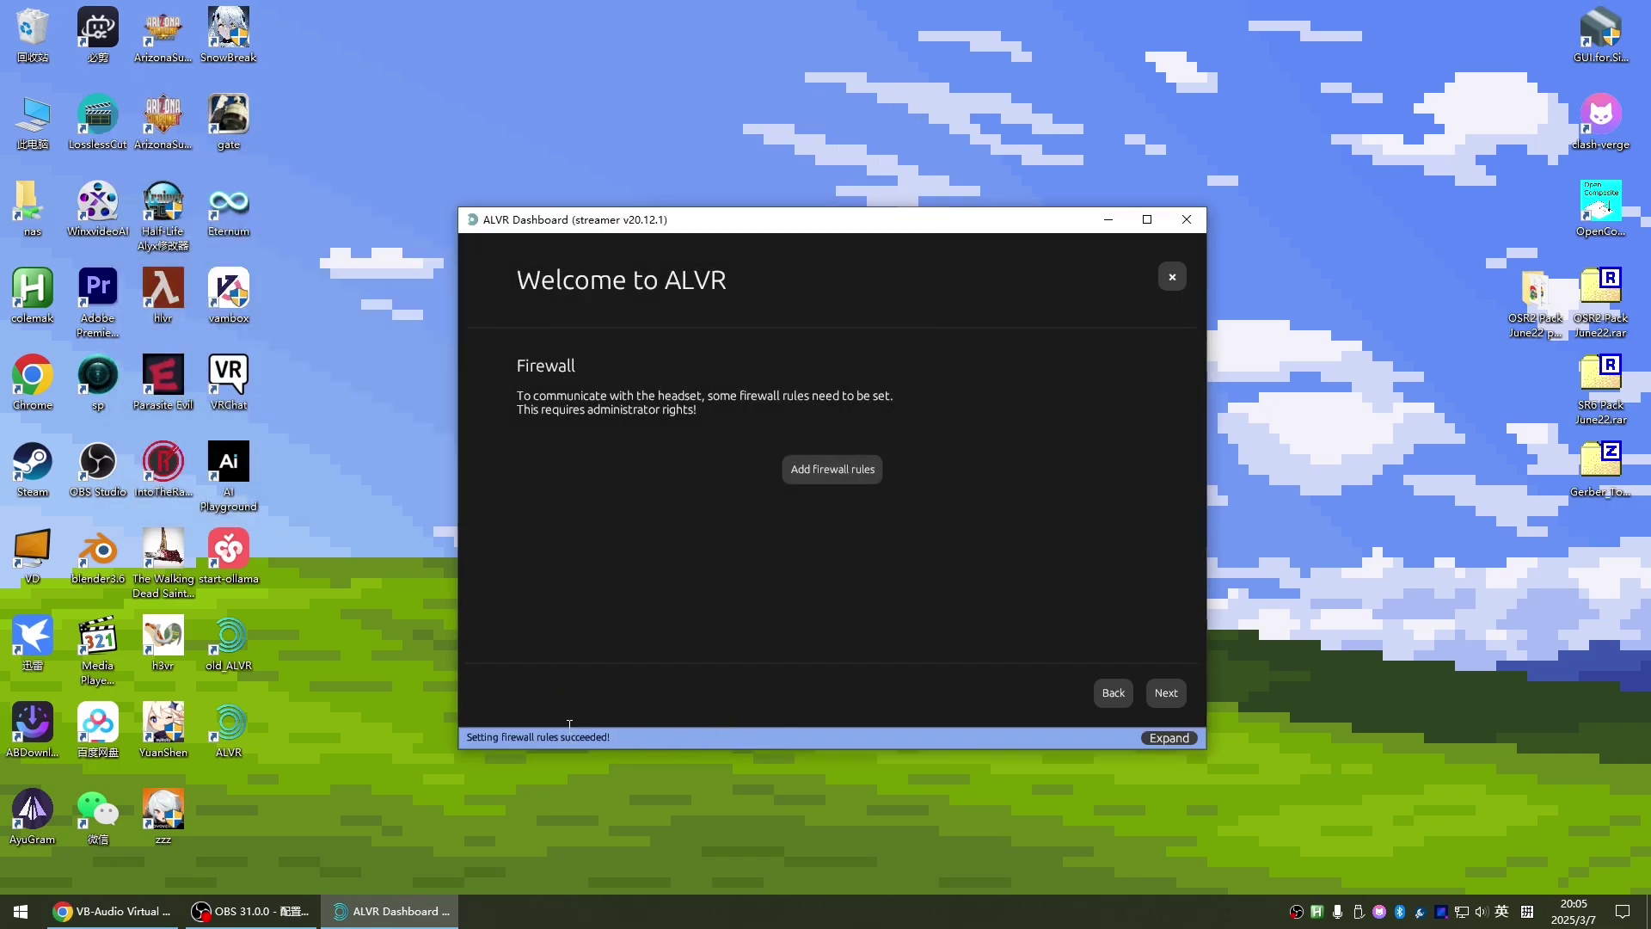
pyautogui.click(1166, 692)
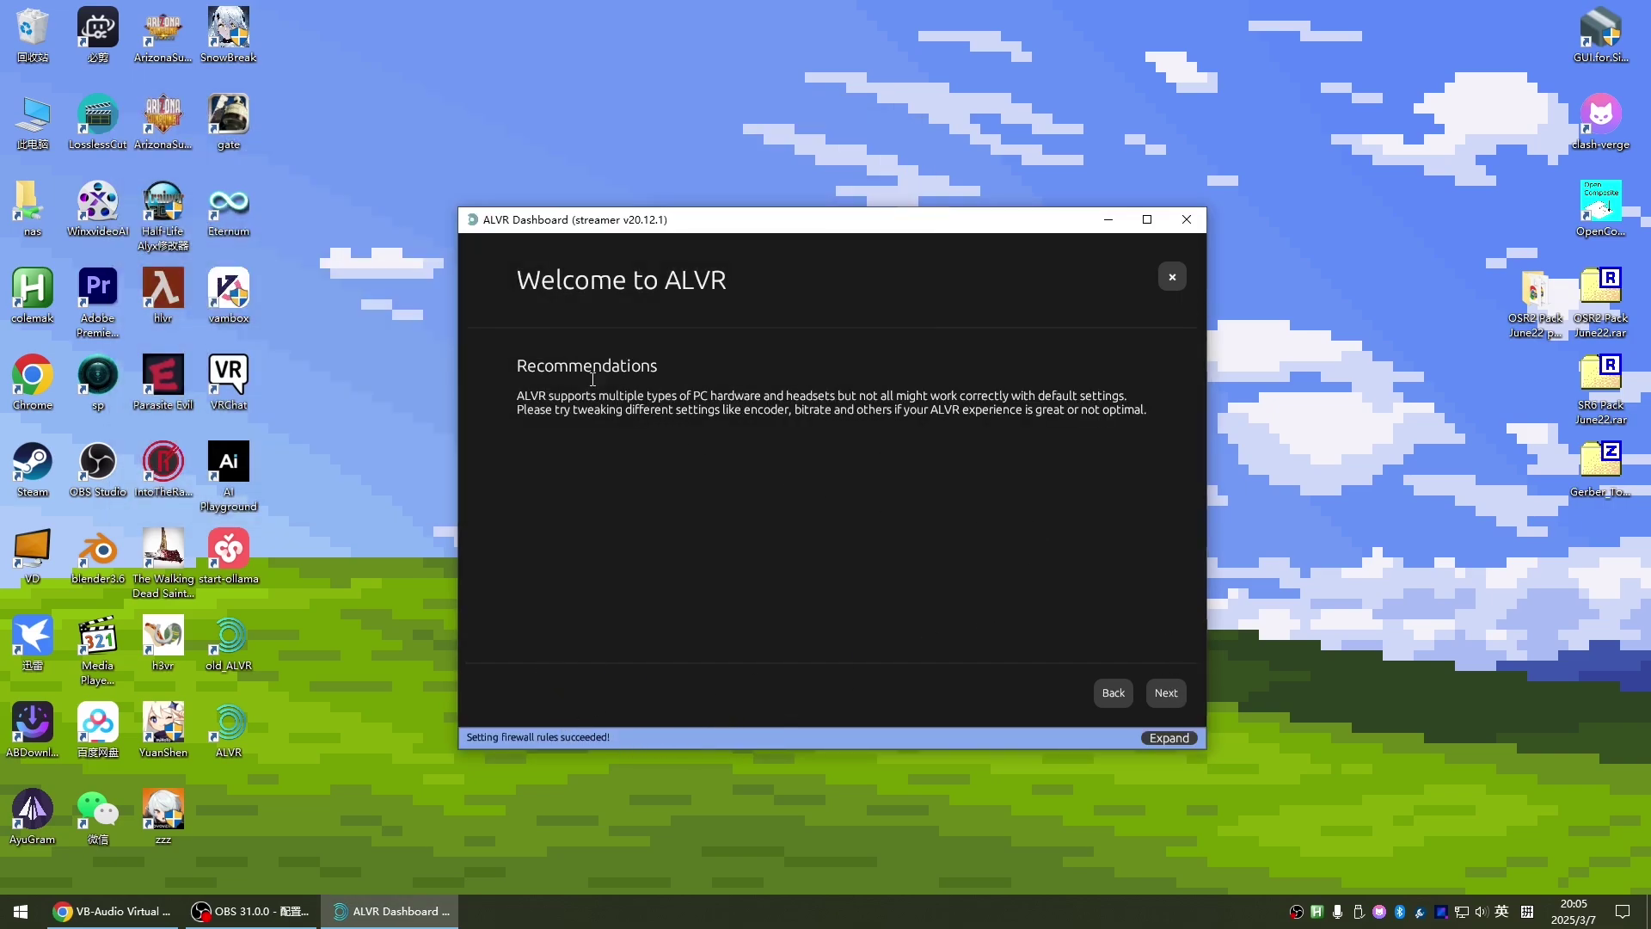
pyautogui.click(1166, 692)
pyautogui.click(1166, 693)
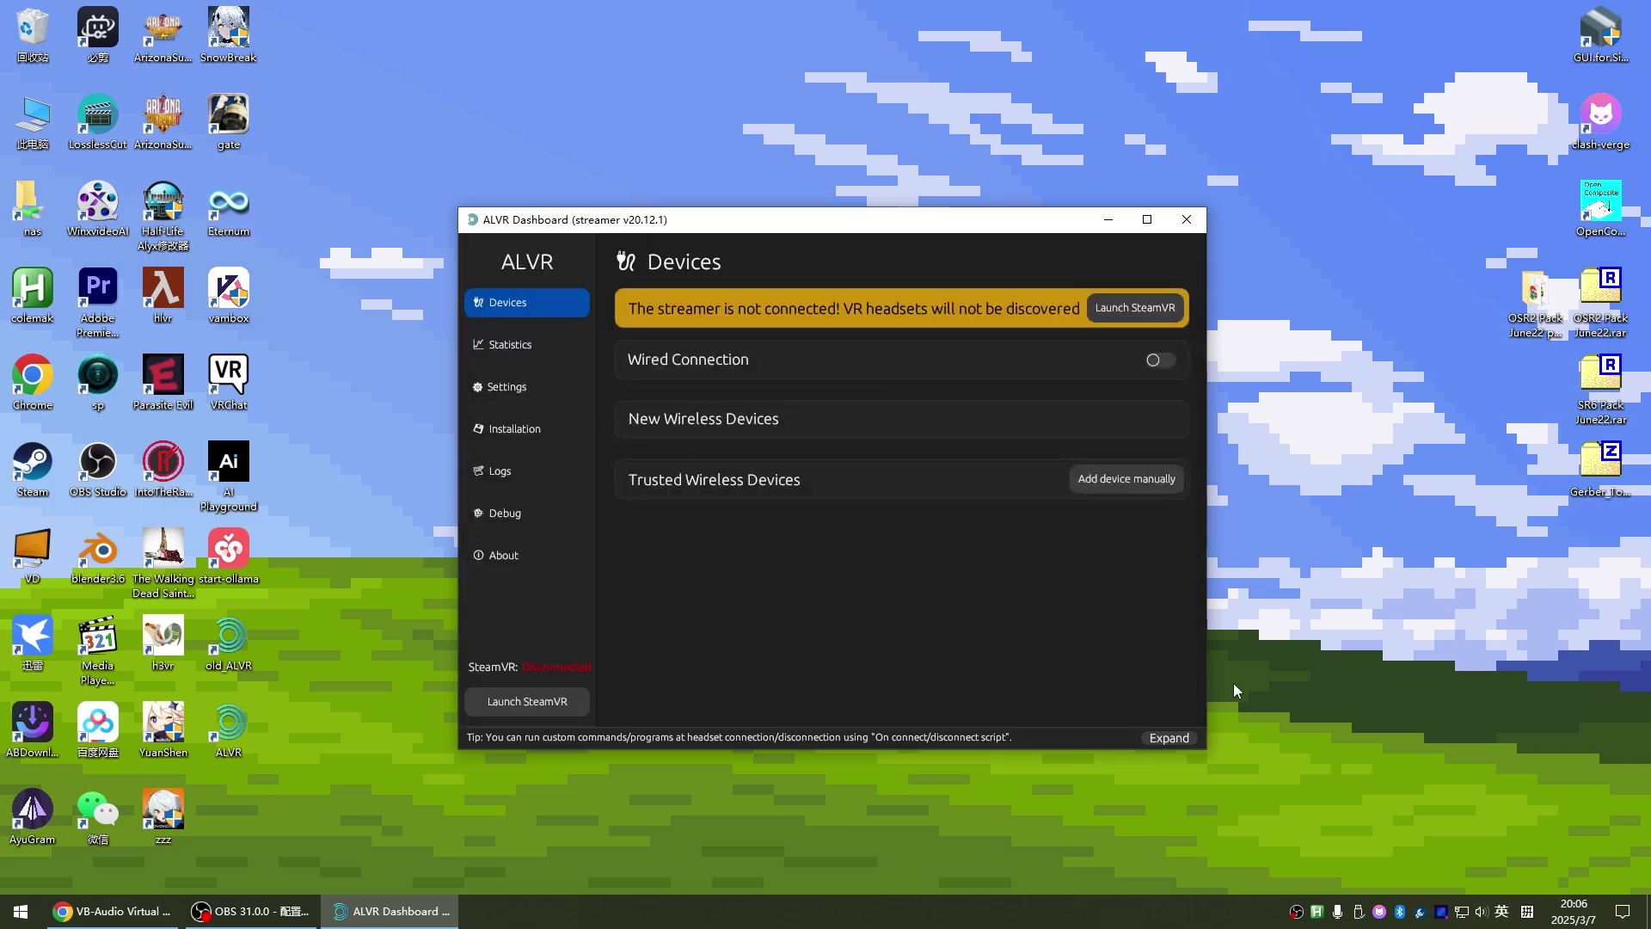
pyautogui.moveTo(632, 357); pyautogui.dragTo(746, 355)
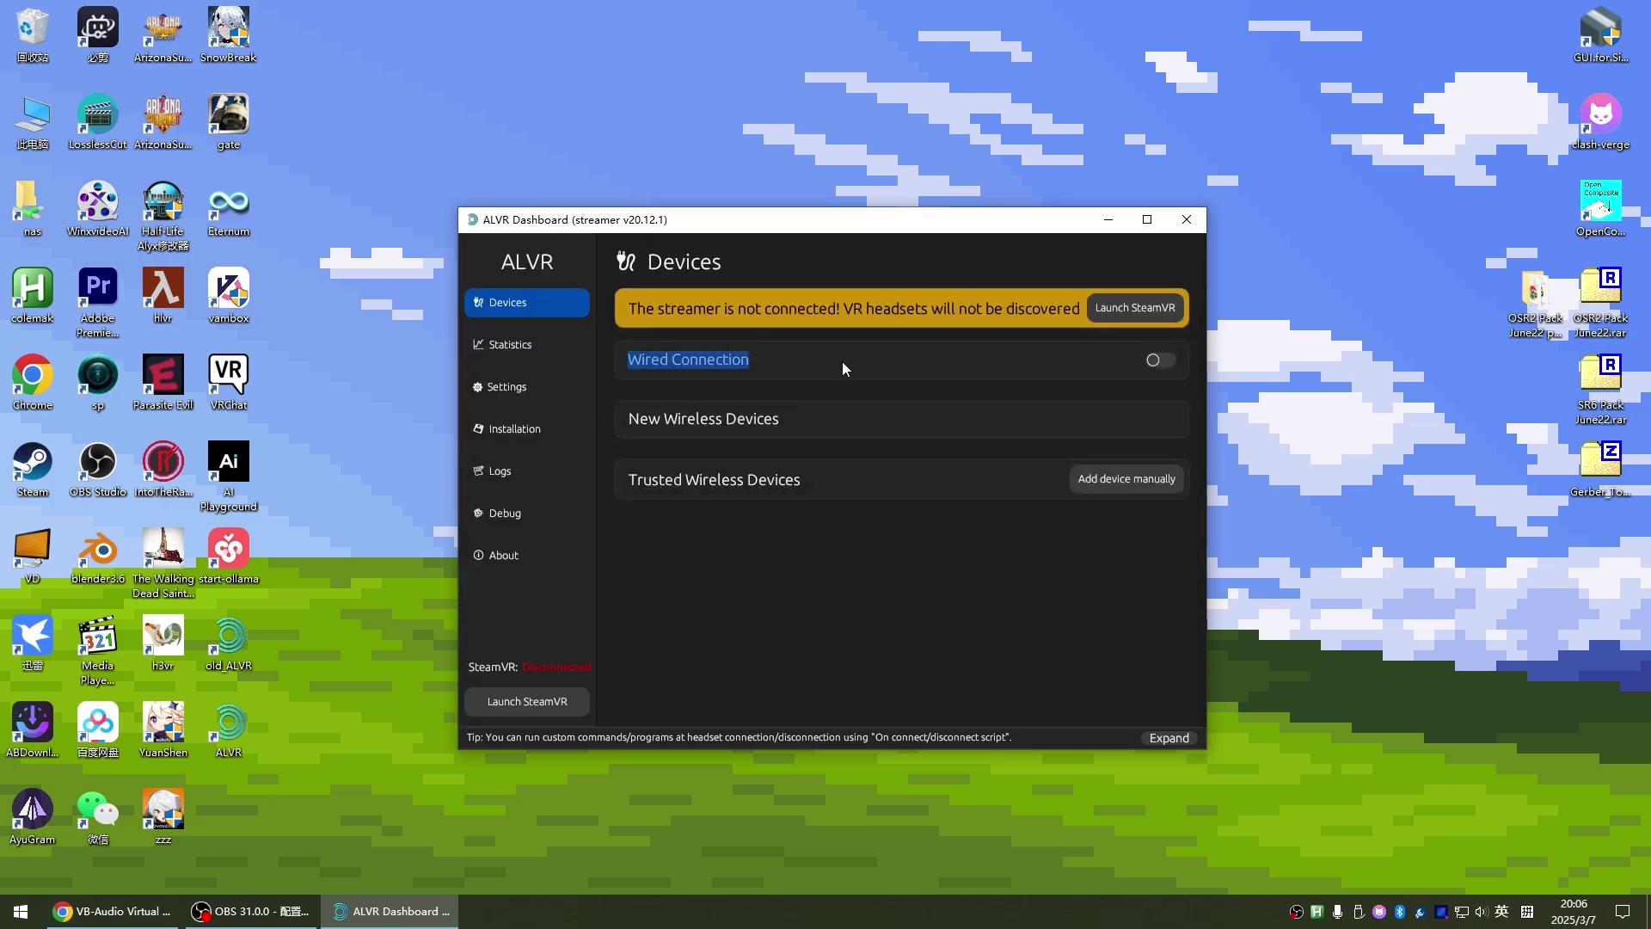
# Enable the wired connection for headset devices in the ALVR dashboard.
pyautogui.click(959, 366)
pyautogui.click(1161, 361)
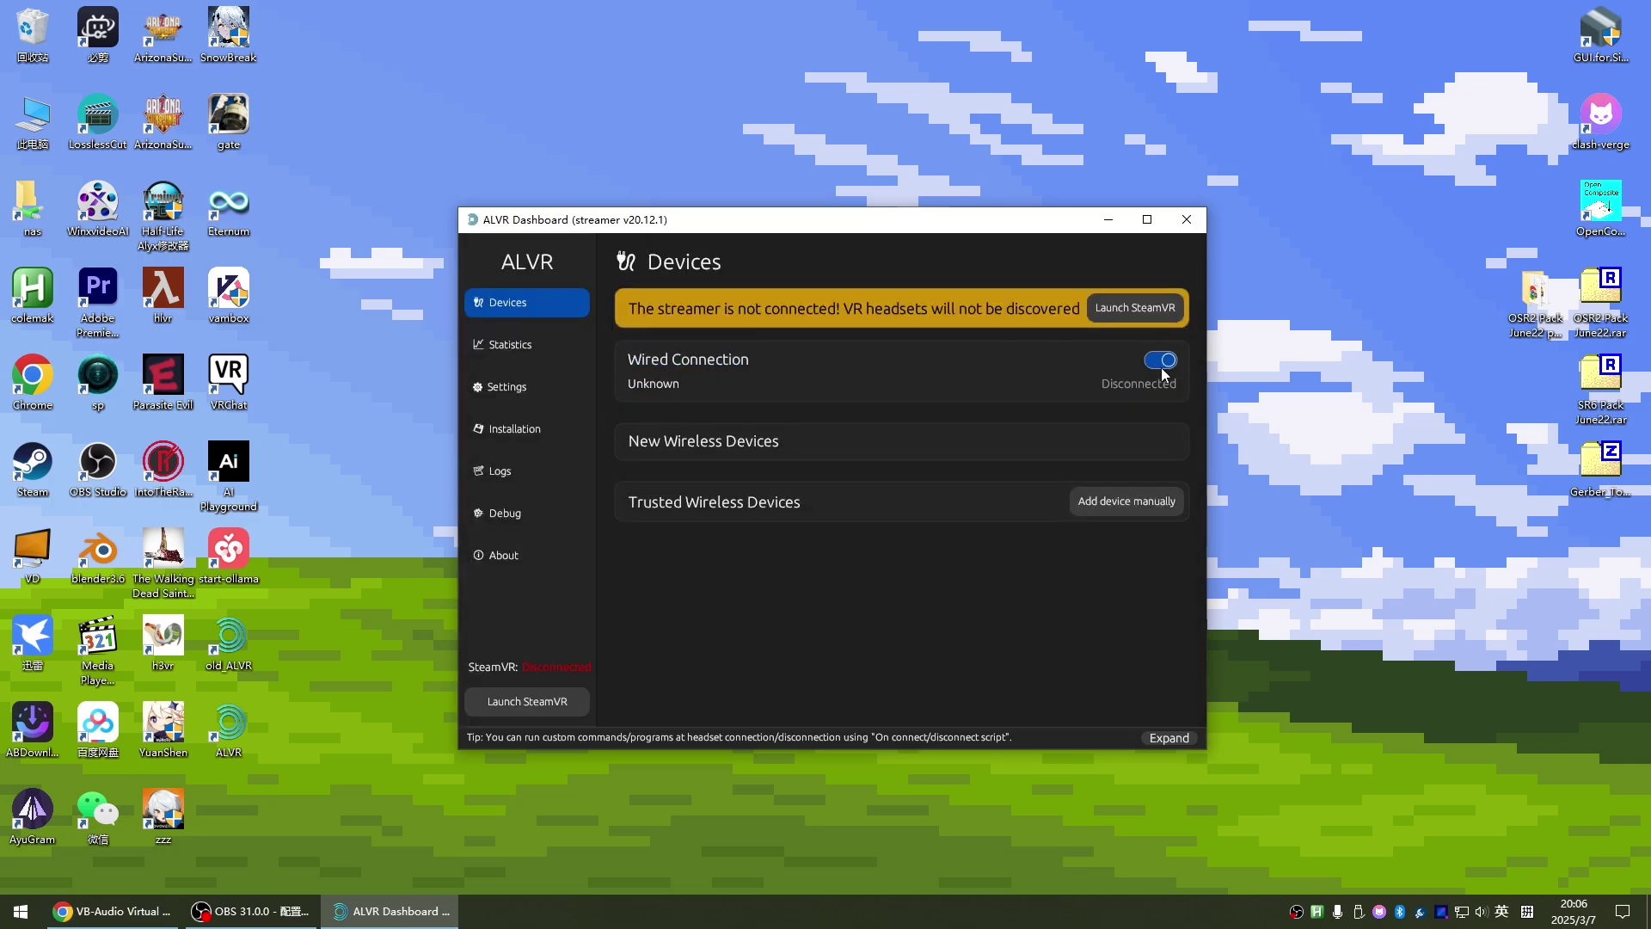
# Set the preset resolution to High (width: 5184) and the constant video bitrate to 1000 Mbps.
pyautogui.click(525, 387)
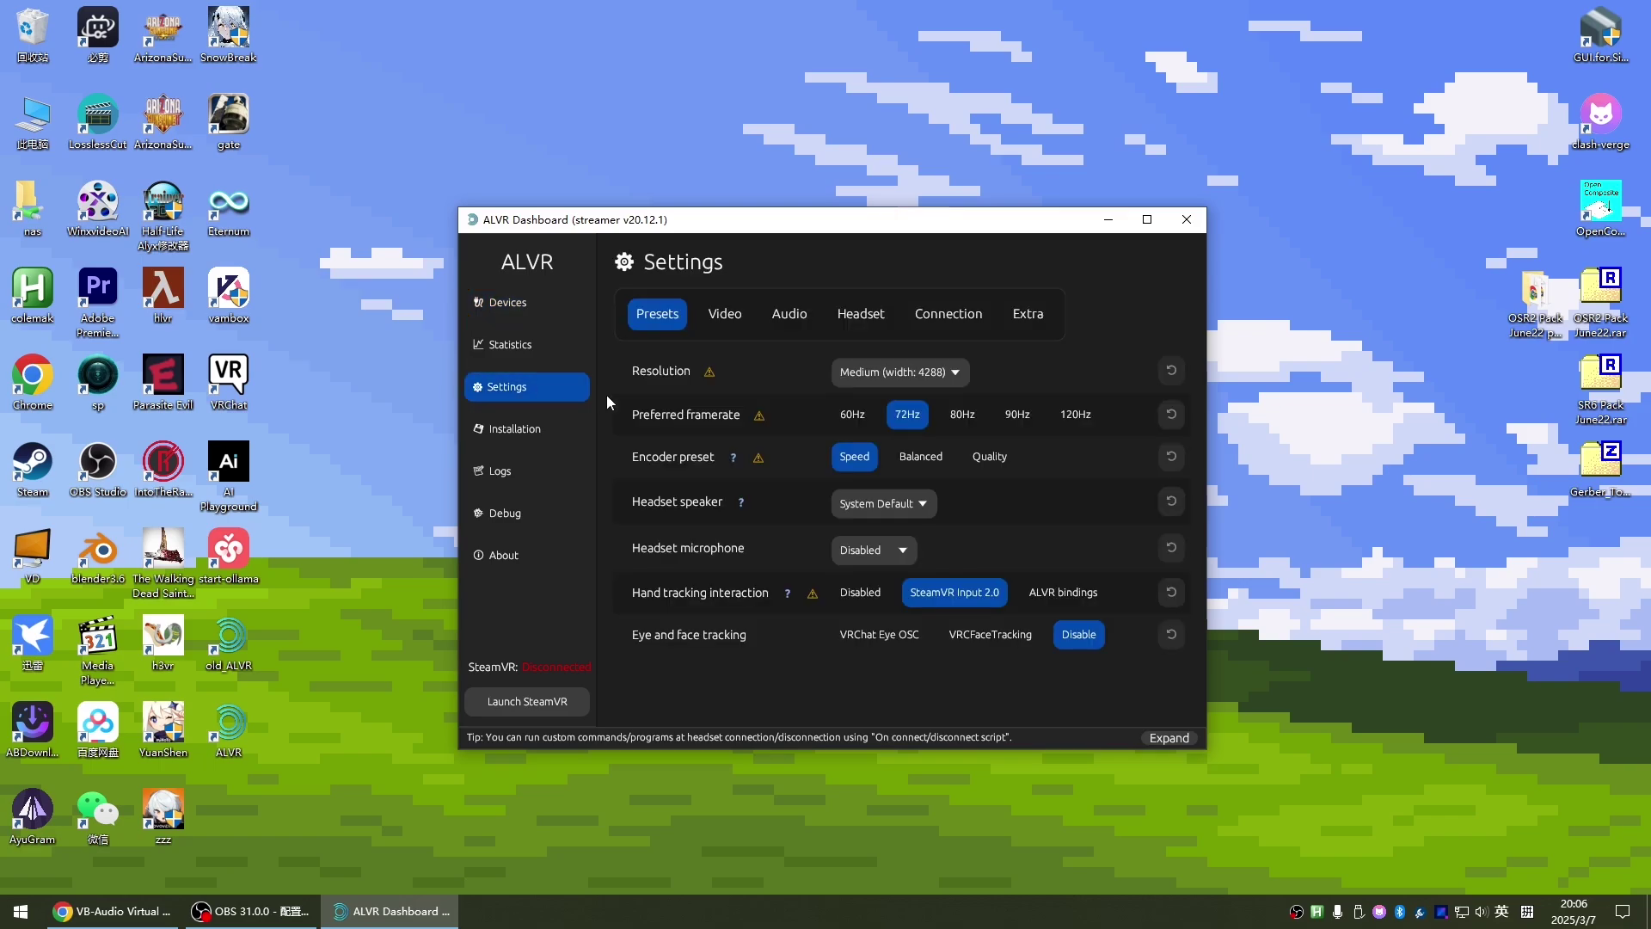
pyautogui.click(899, 370)
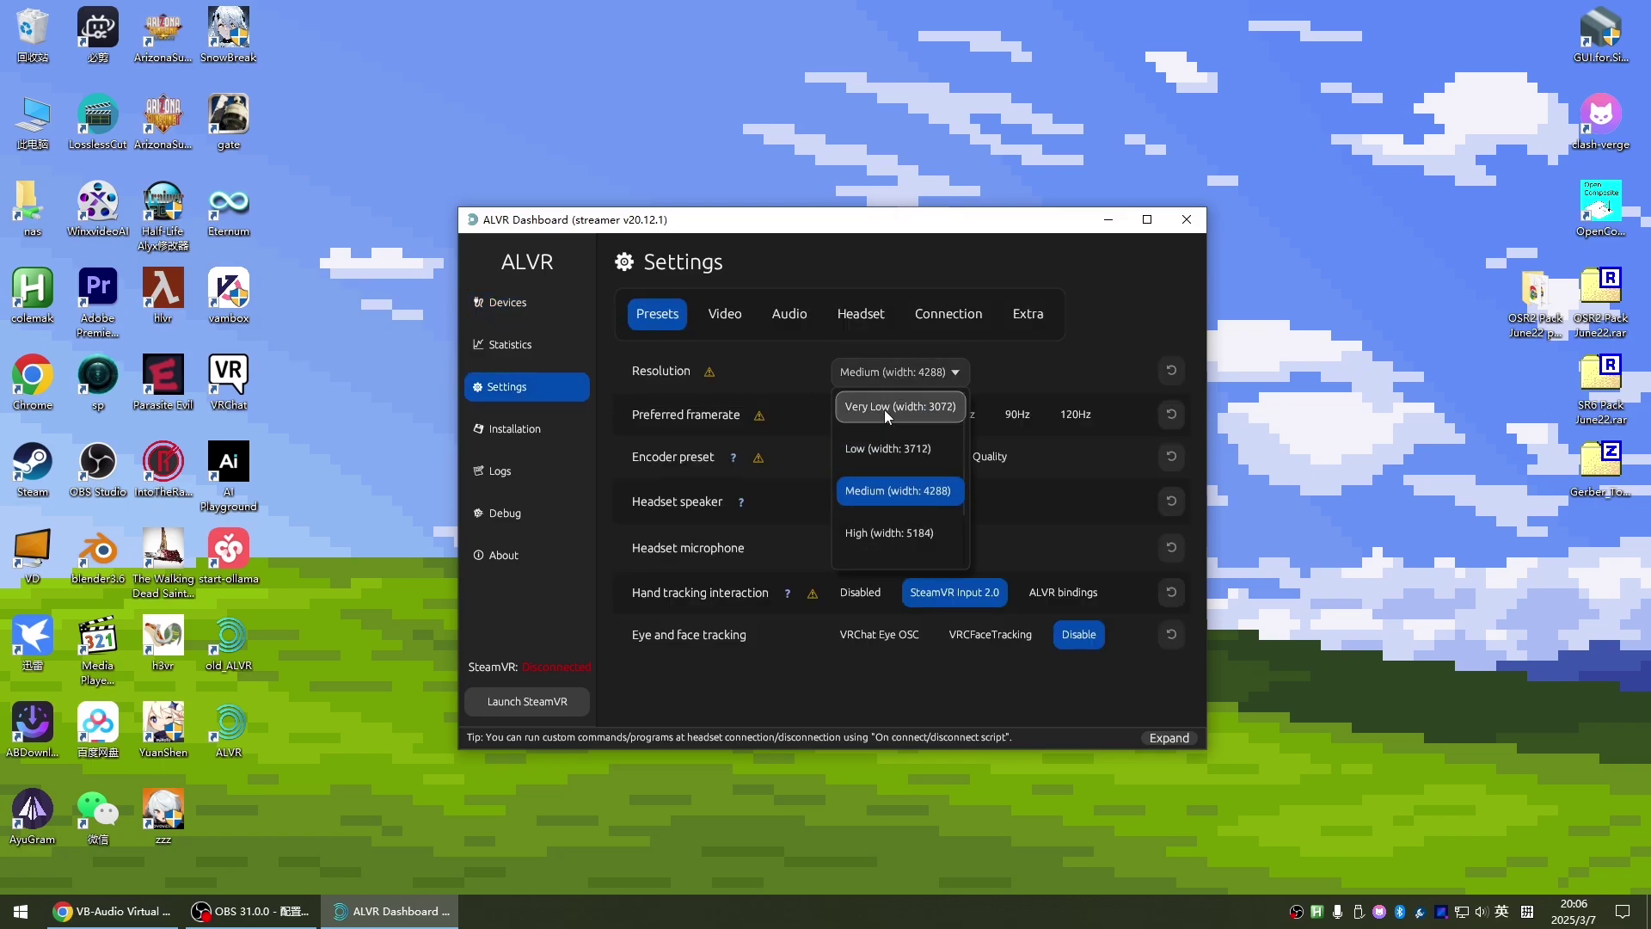
pyautogui.click(881, 534)
pyautogui.click(725, 313)
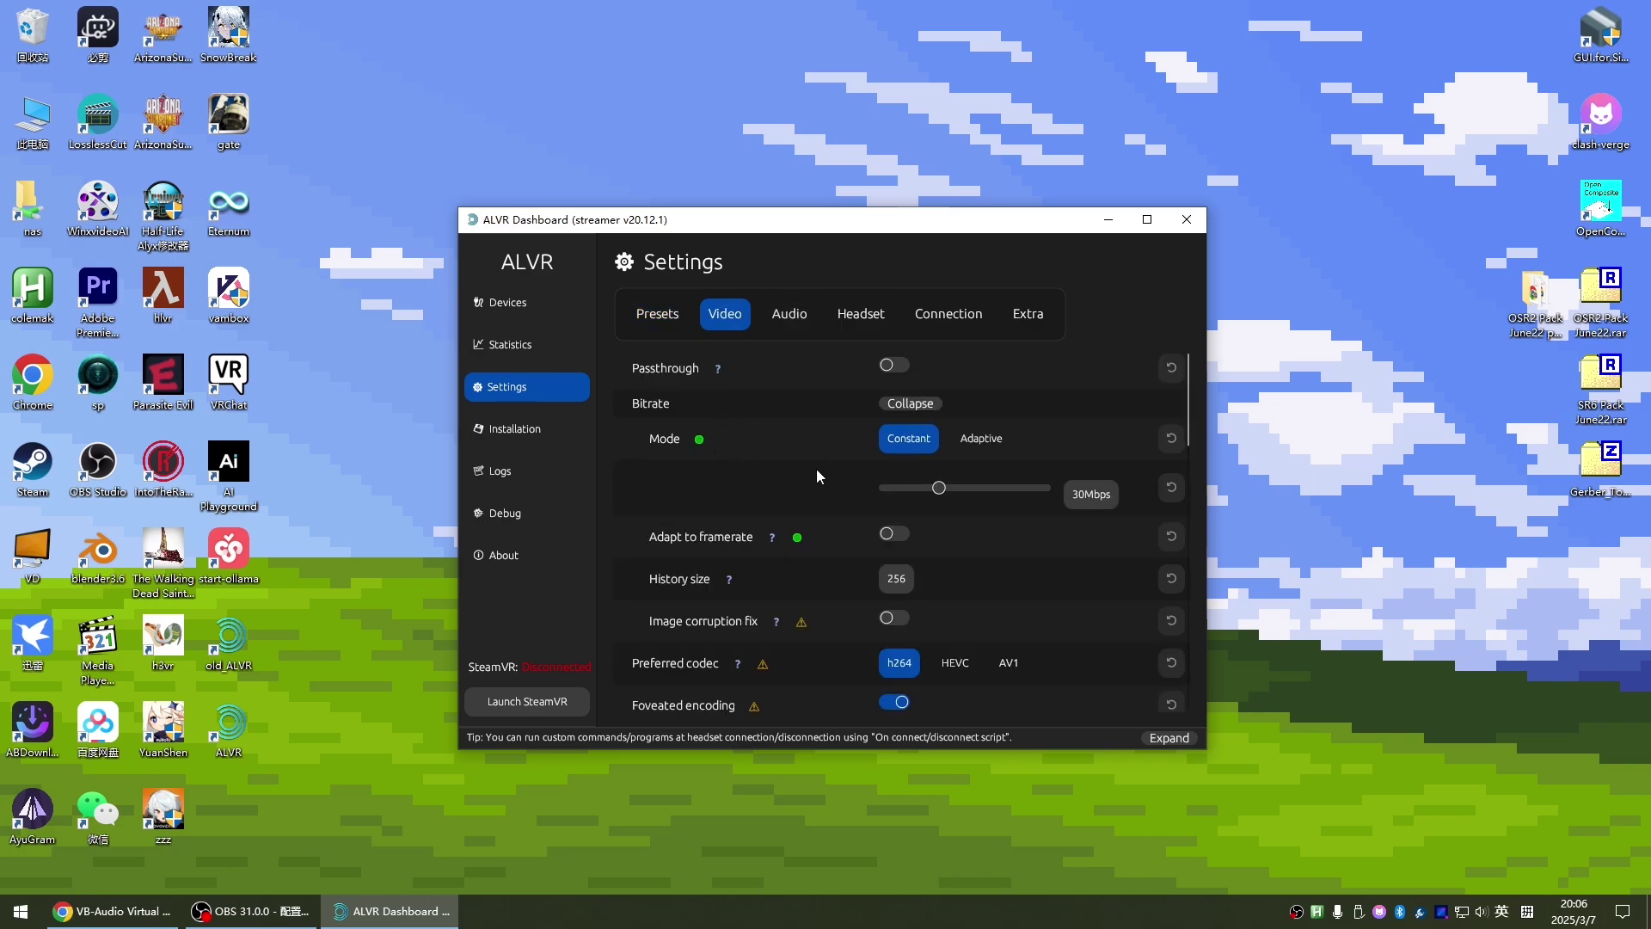
pyautogui.moveTo(938, 488); pyautogui.dragTo(1048, 487)
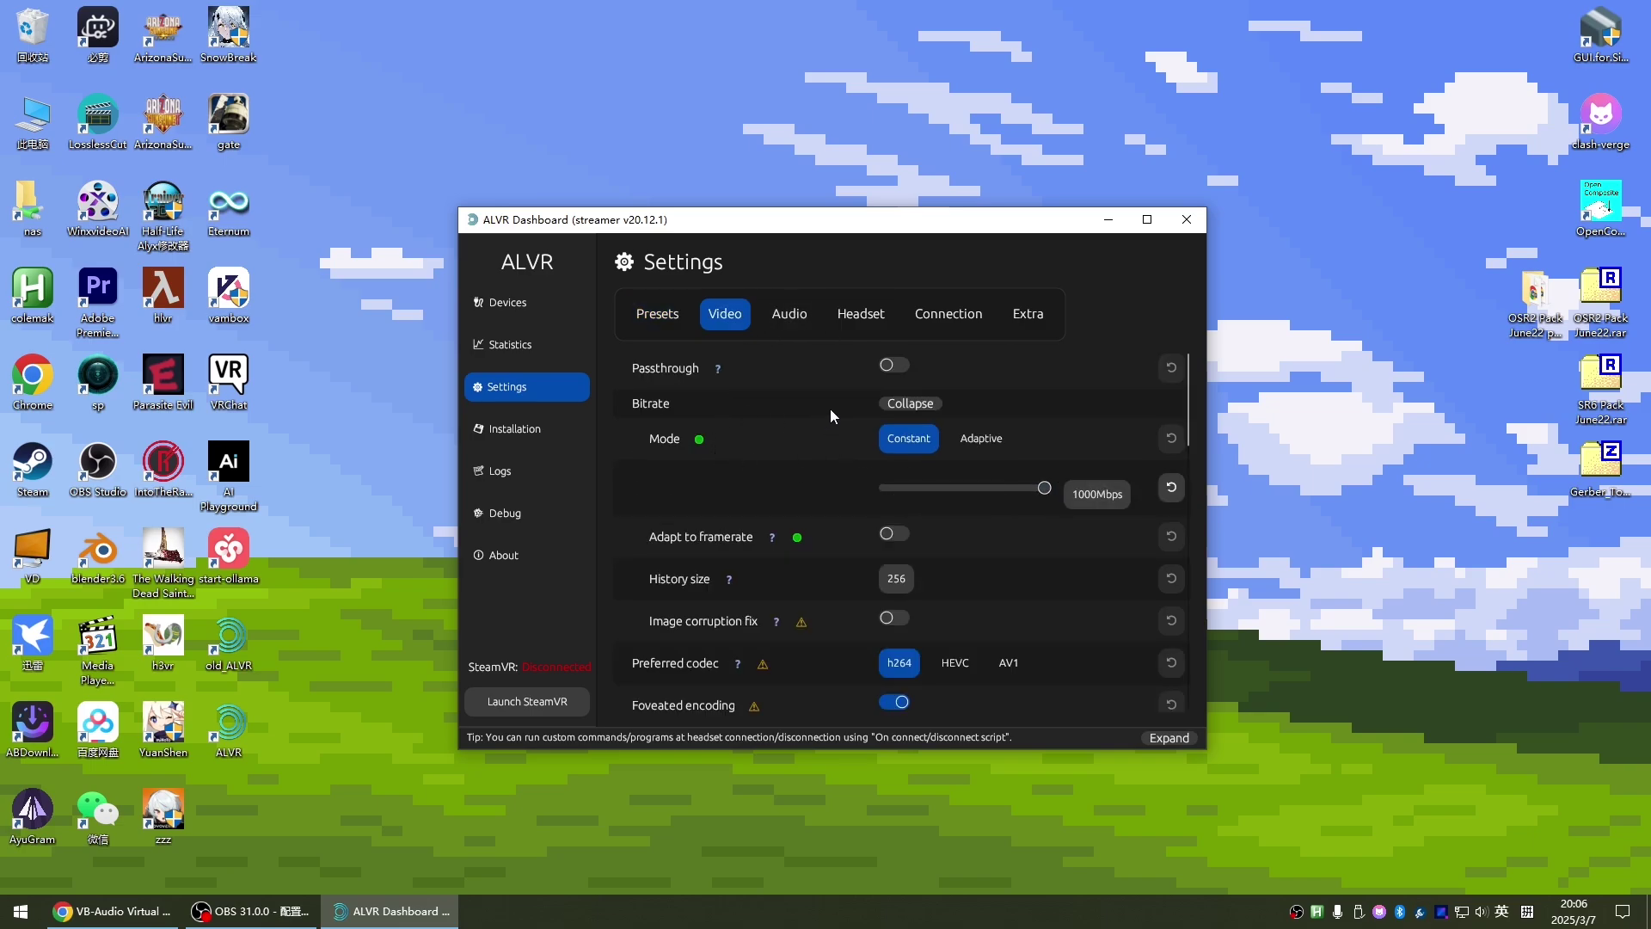
# Turn the headset speaker off and back on in the audio settings.
pyautogui.click(860, 313)
pyautogui.click(1623, 911)
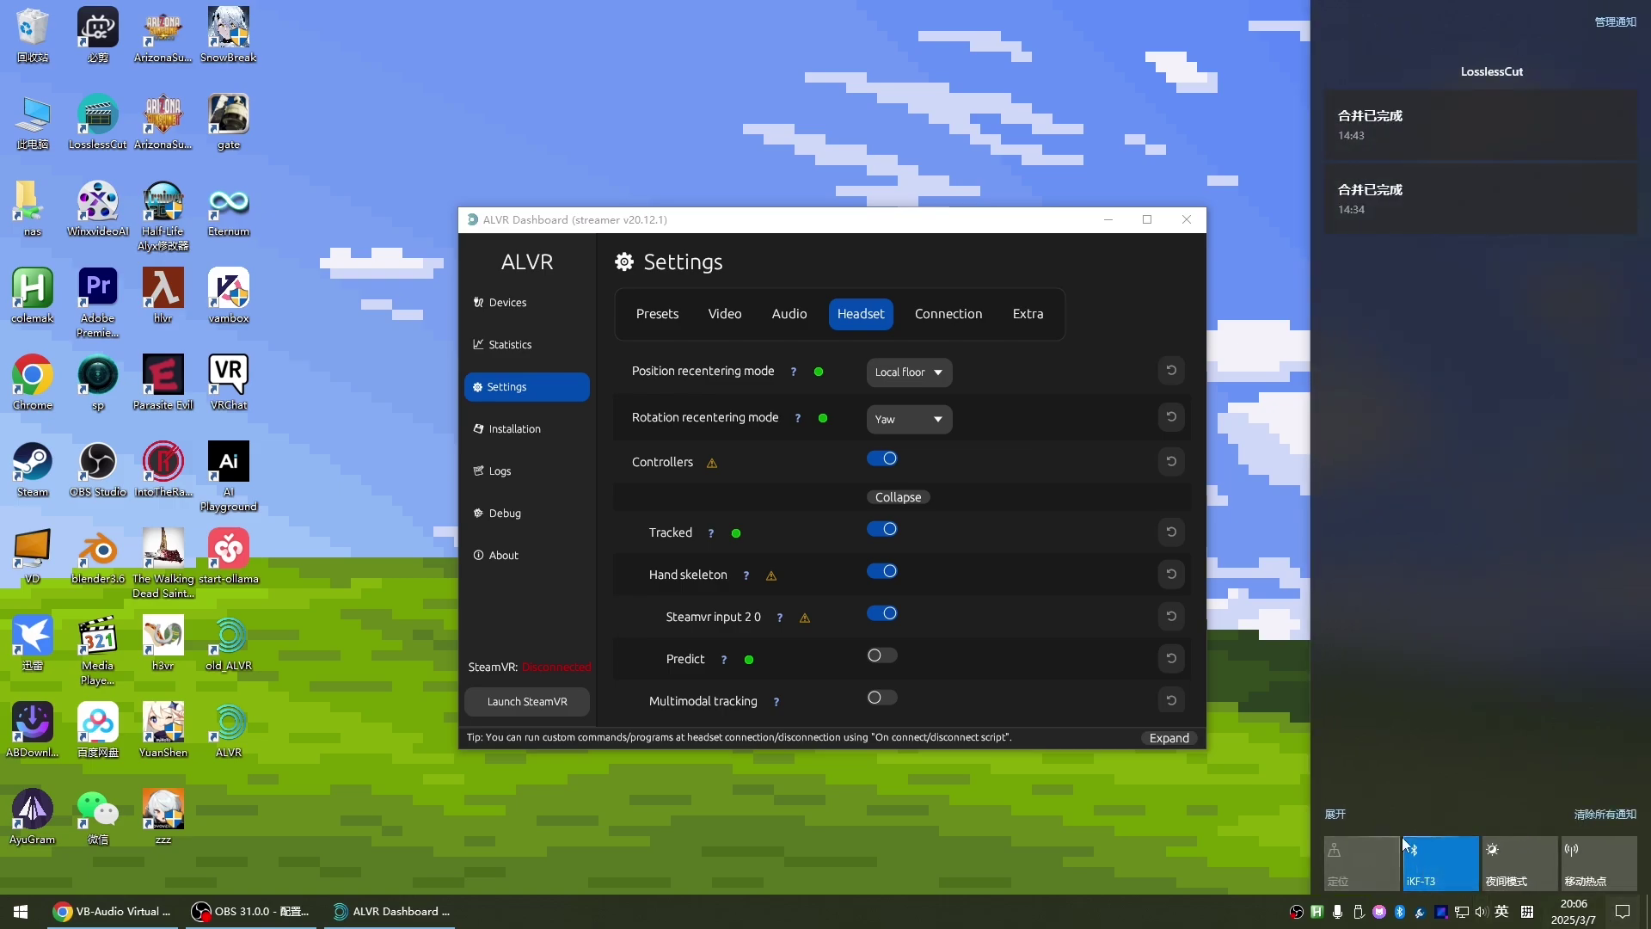
pyautogui.click(791, 315)
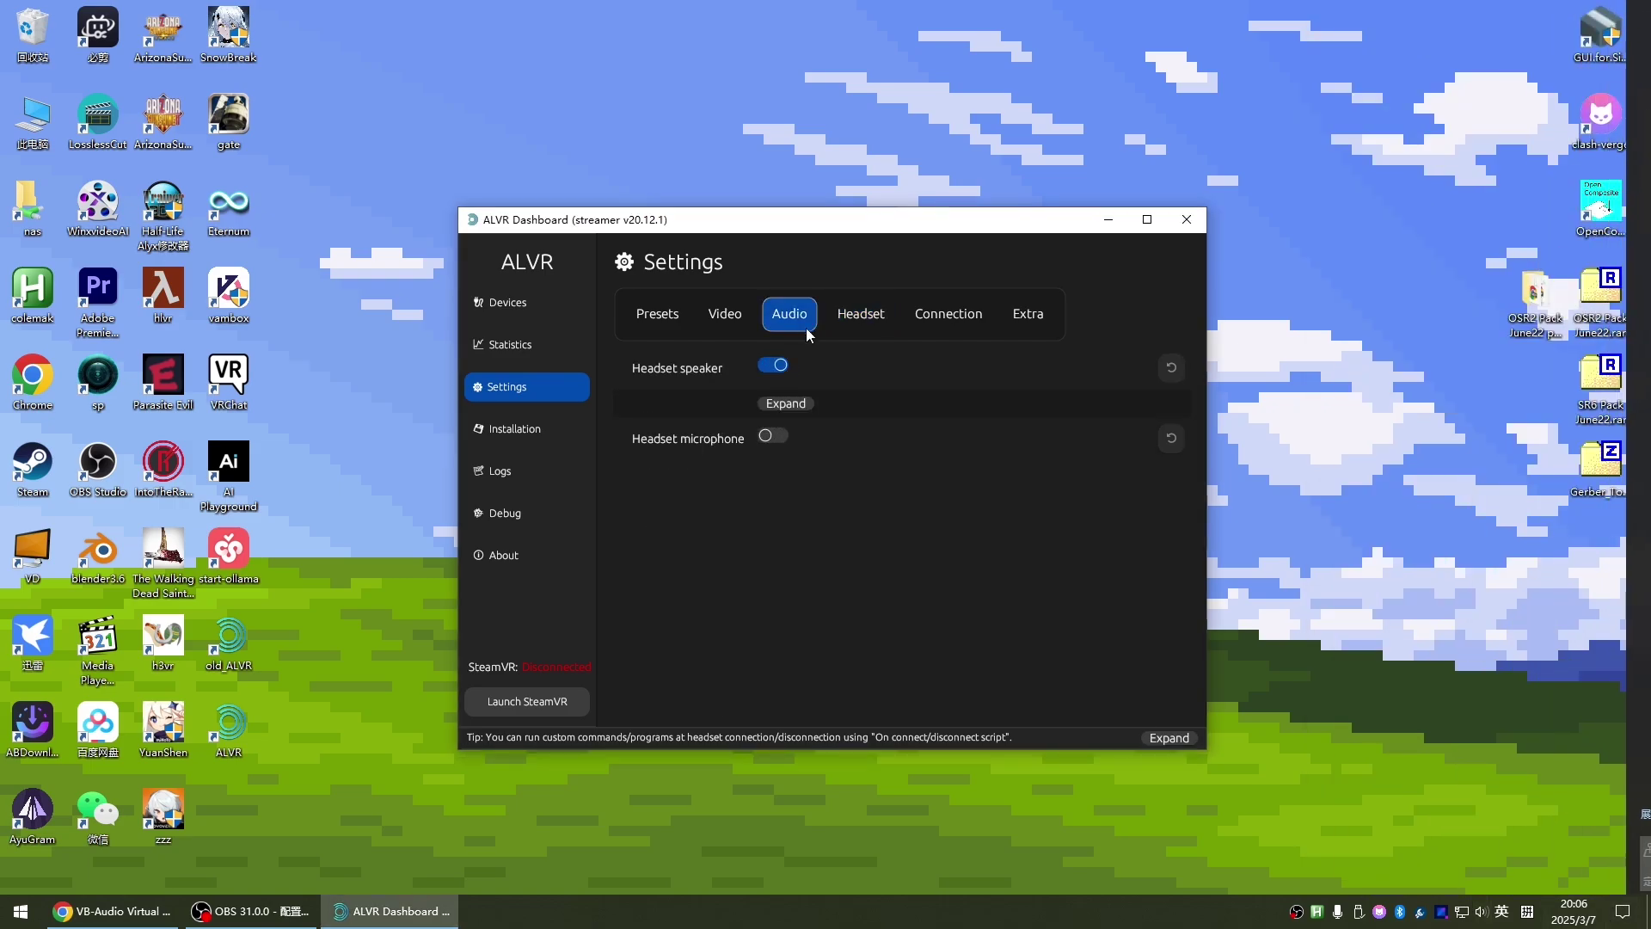
pyautogui.click(768, 365)
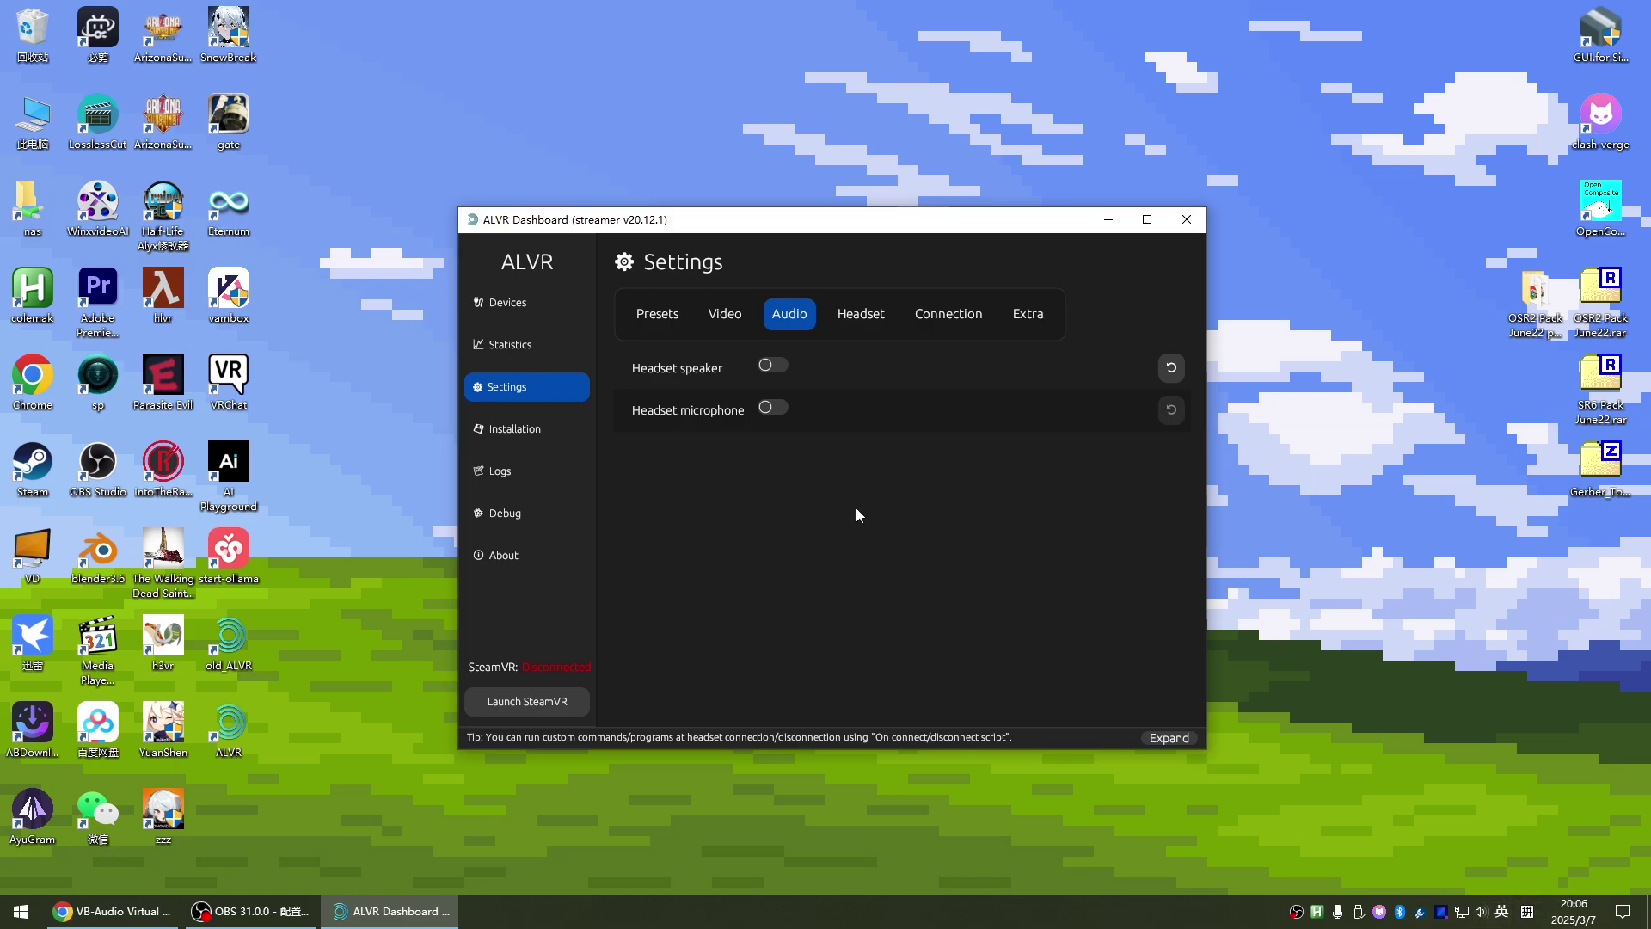
pyautogui.click(780, 370)
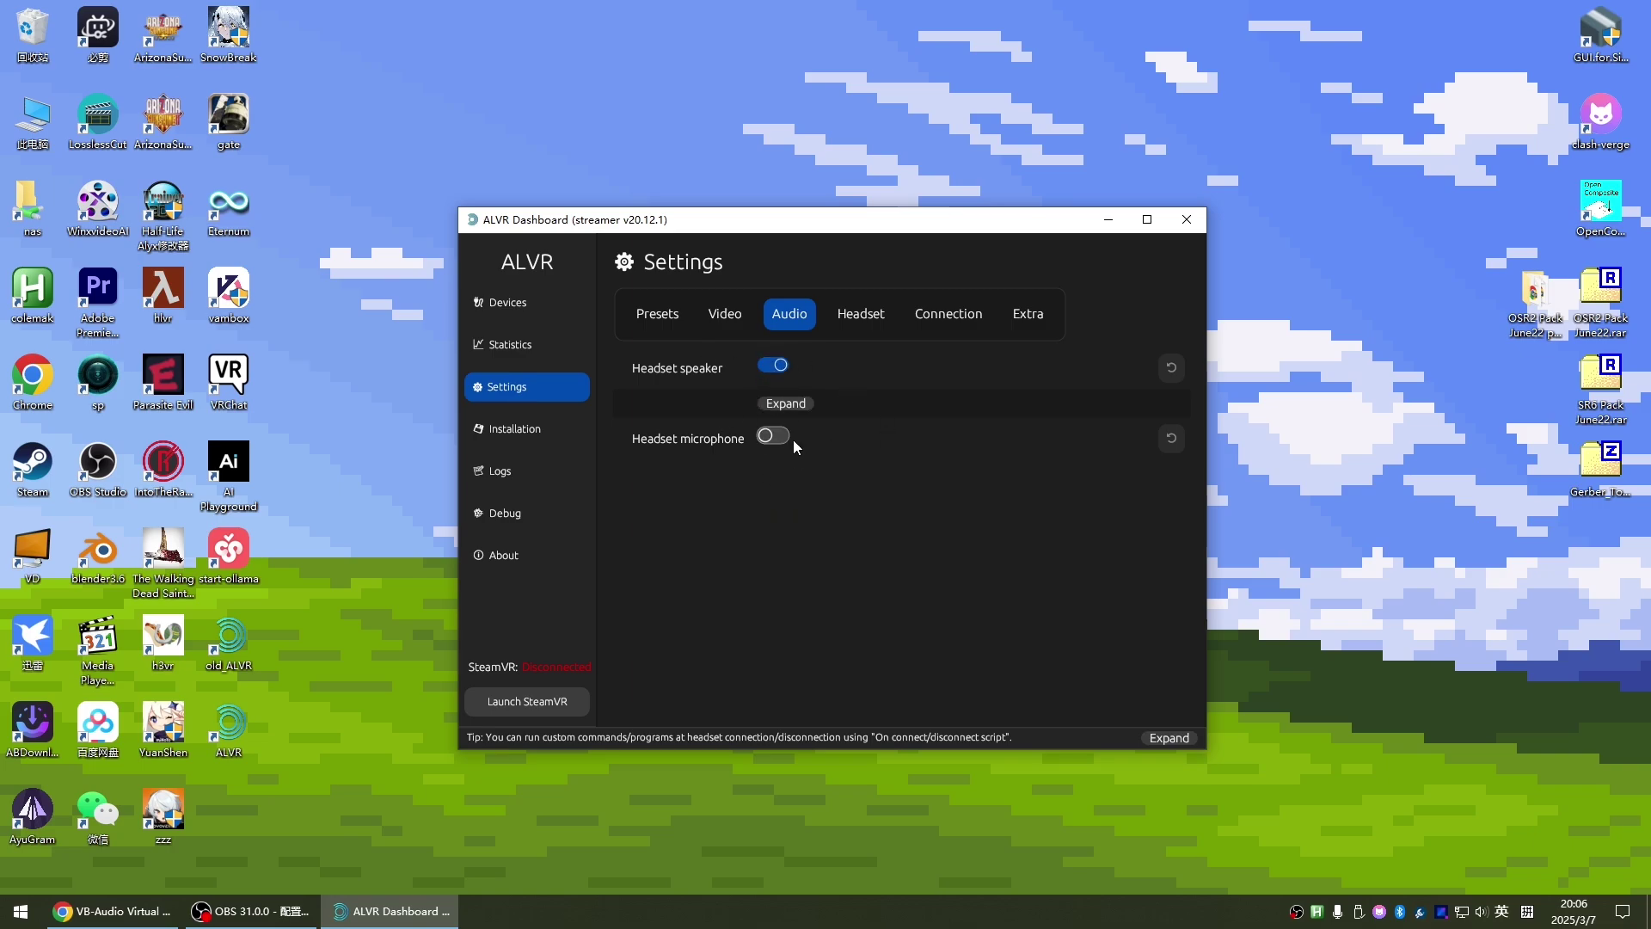
# Enable Auto trust clients under client discovery in the connection settings.
pyautogui.click(667, 320)
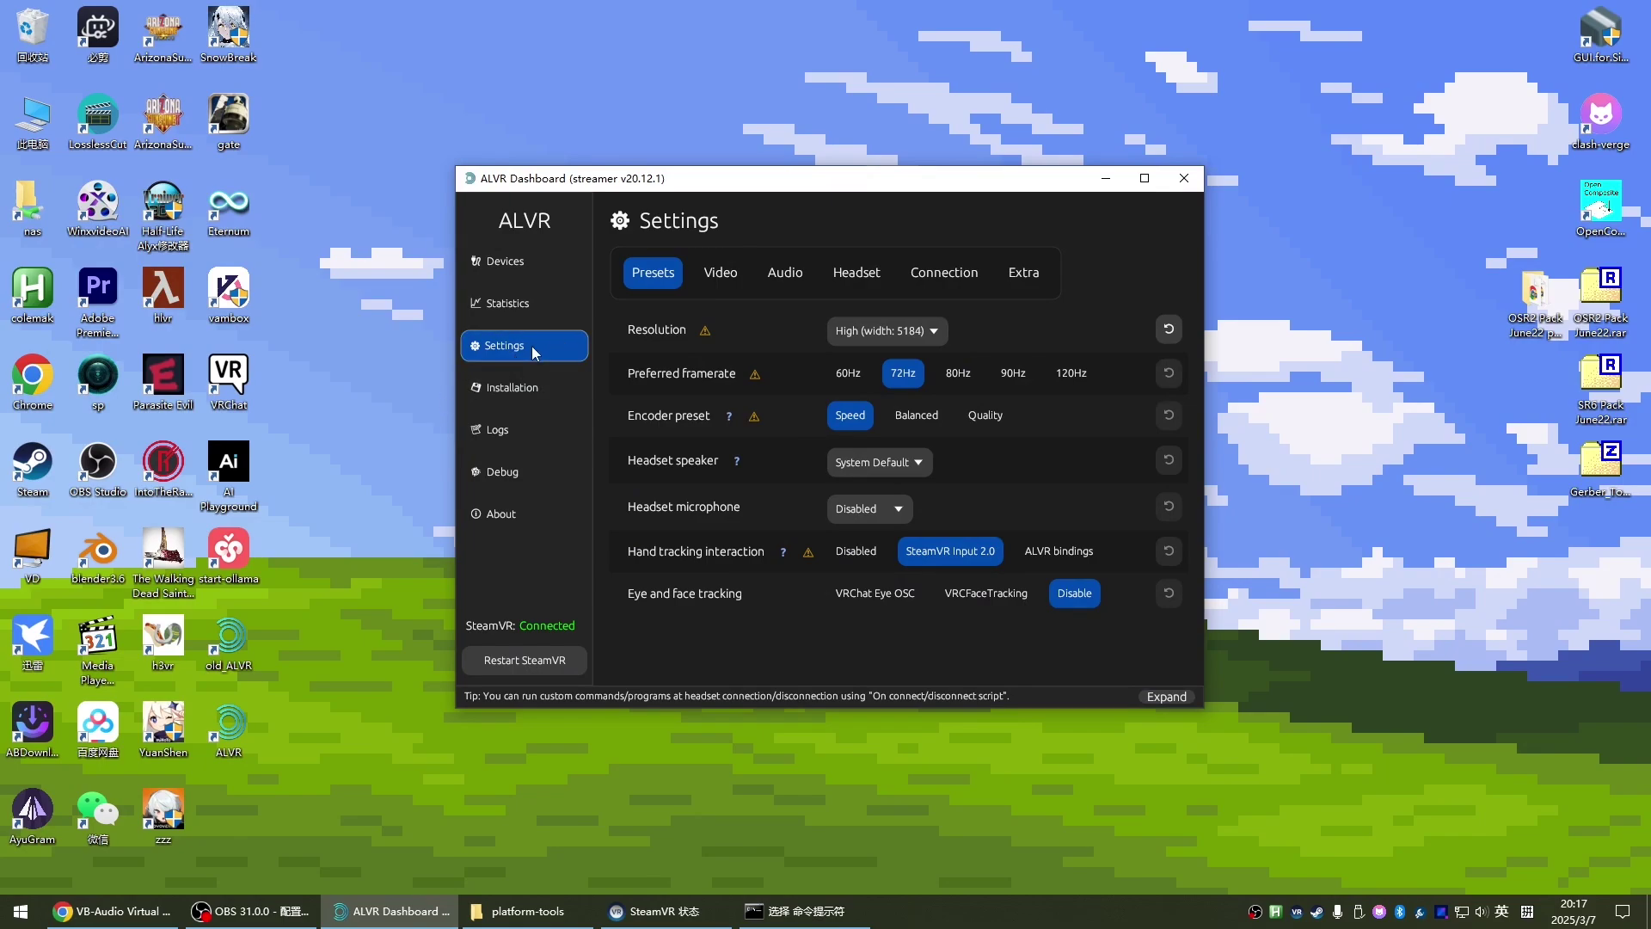
pyautogui.click(936, 270)
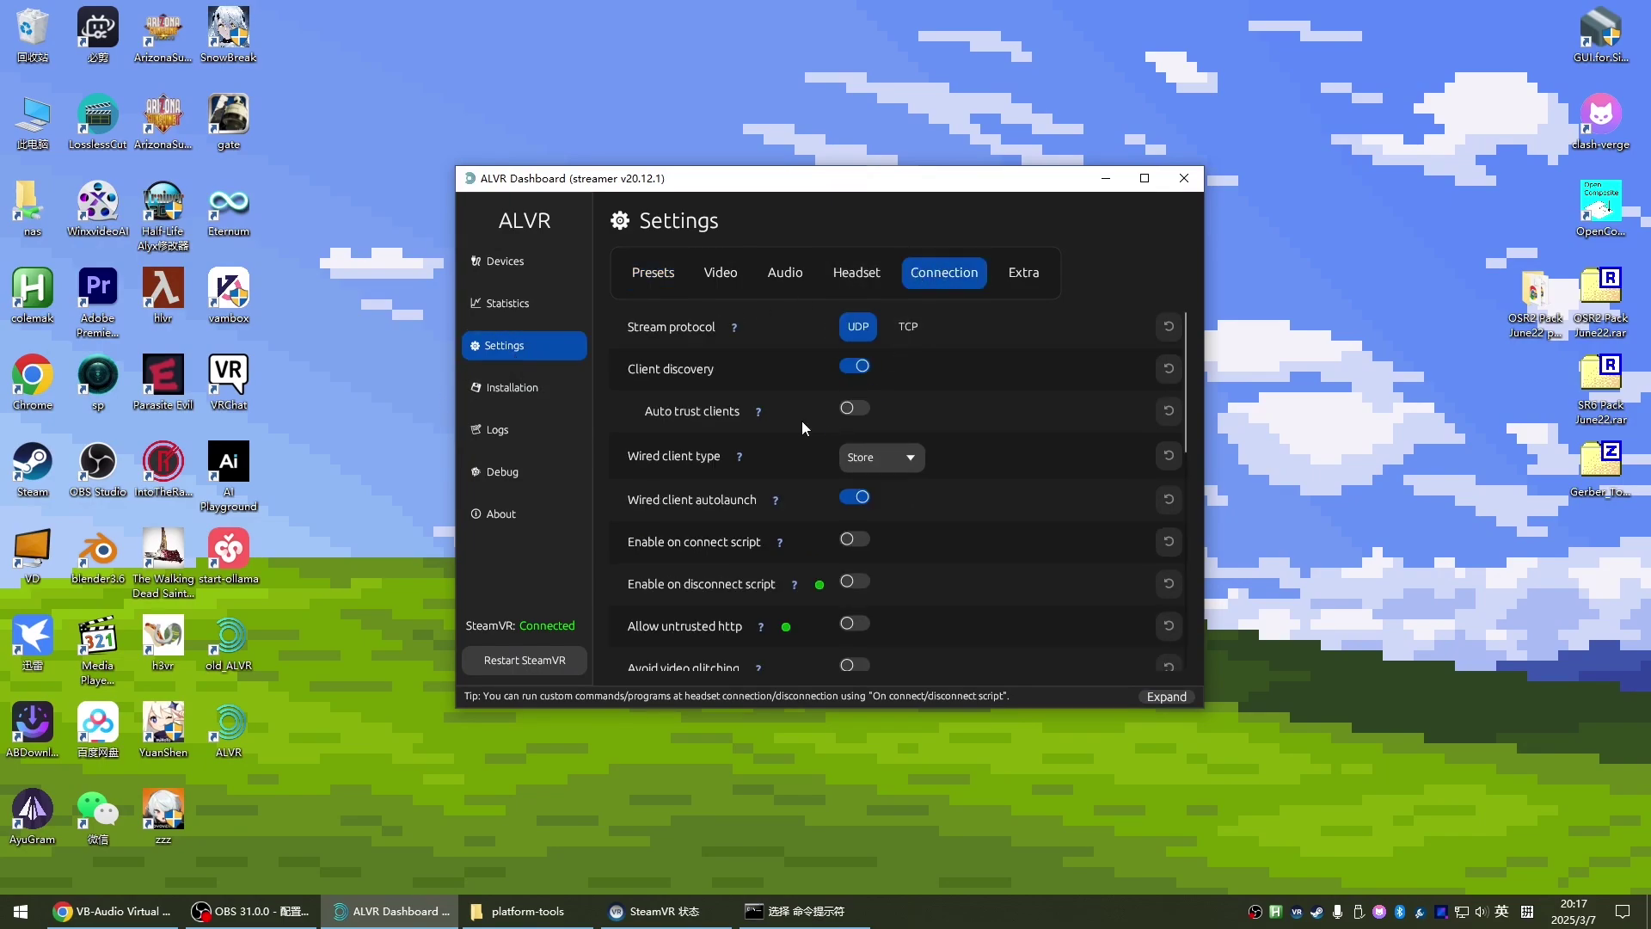
pyautogui.click(861, 404)
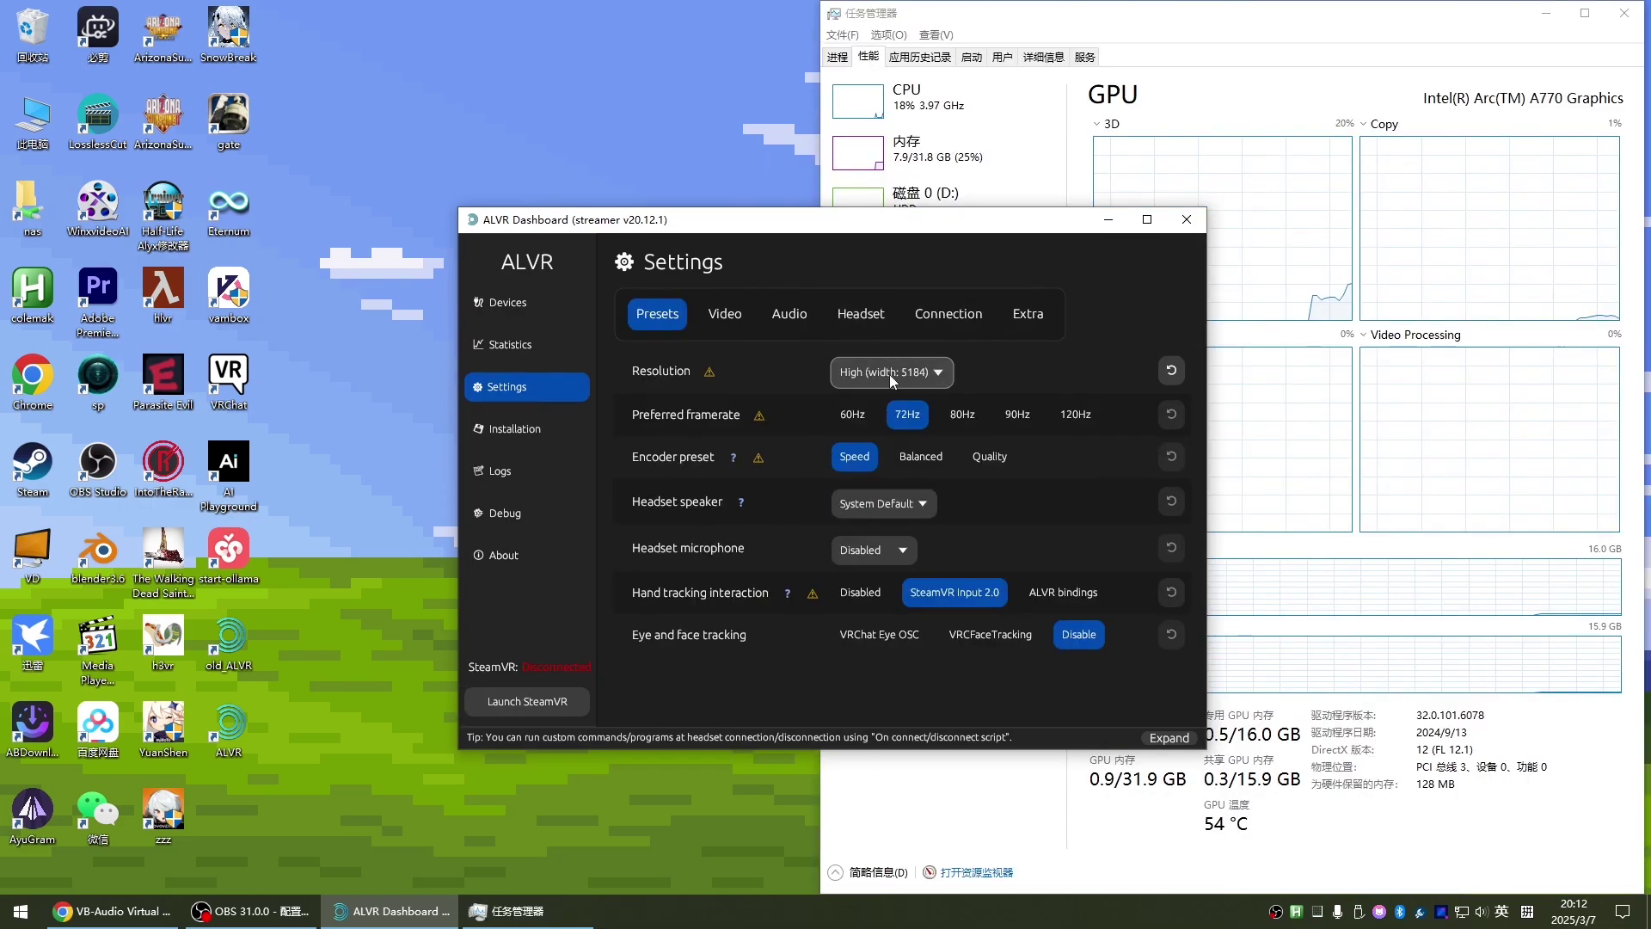
# Examine the resolution preset choices and the GPU performance graphs in Task Manager.
pyautogui.click(899, 374)
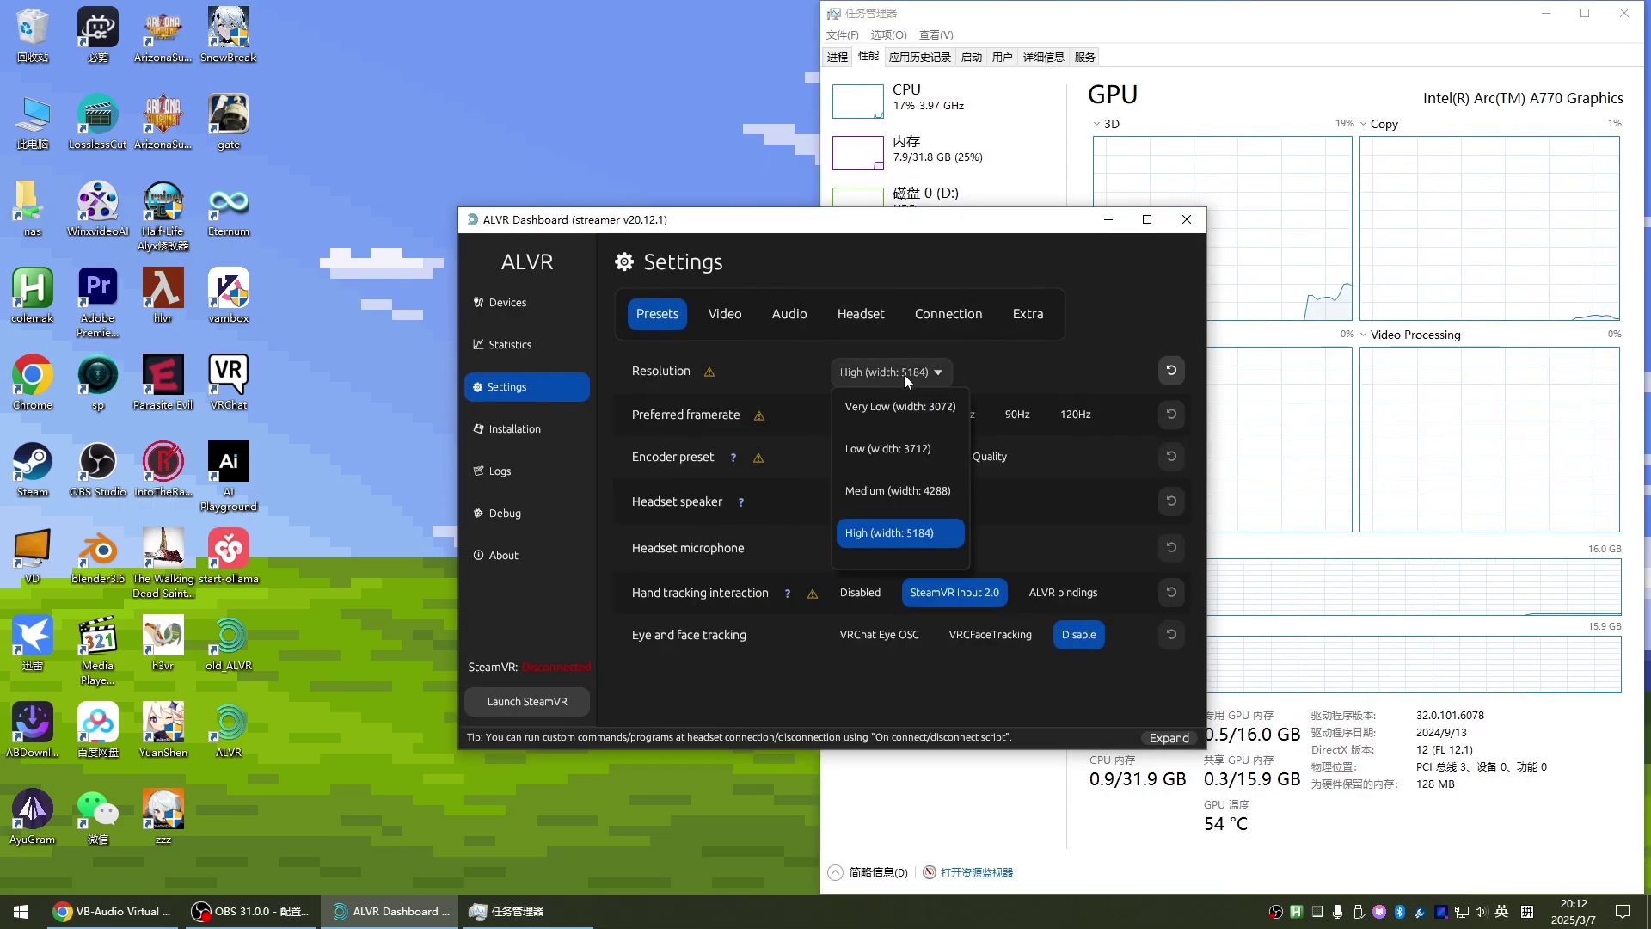
pyautogui.click(1003, 378)
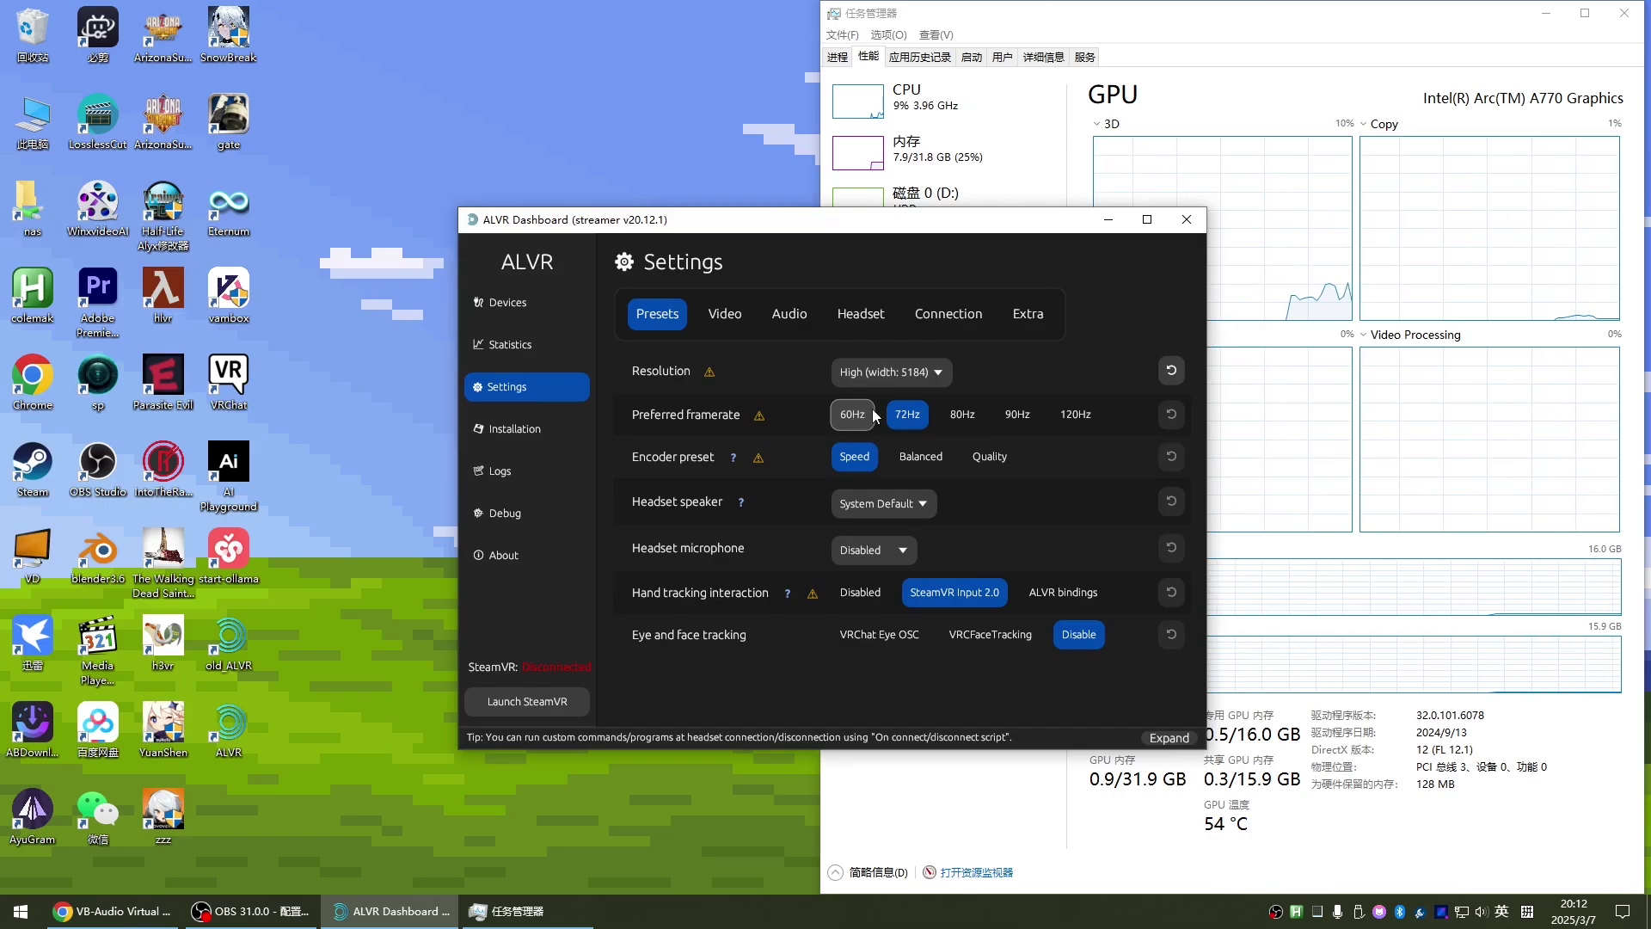
pyautogui.click(1413, 210)
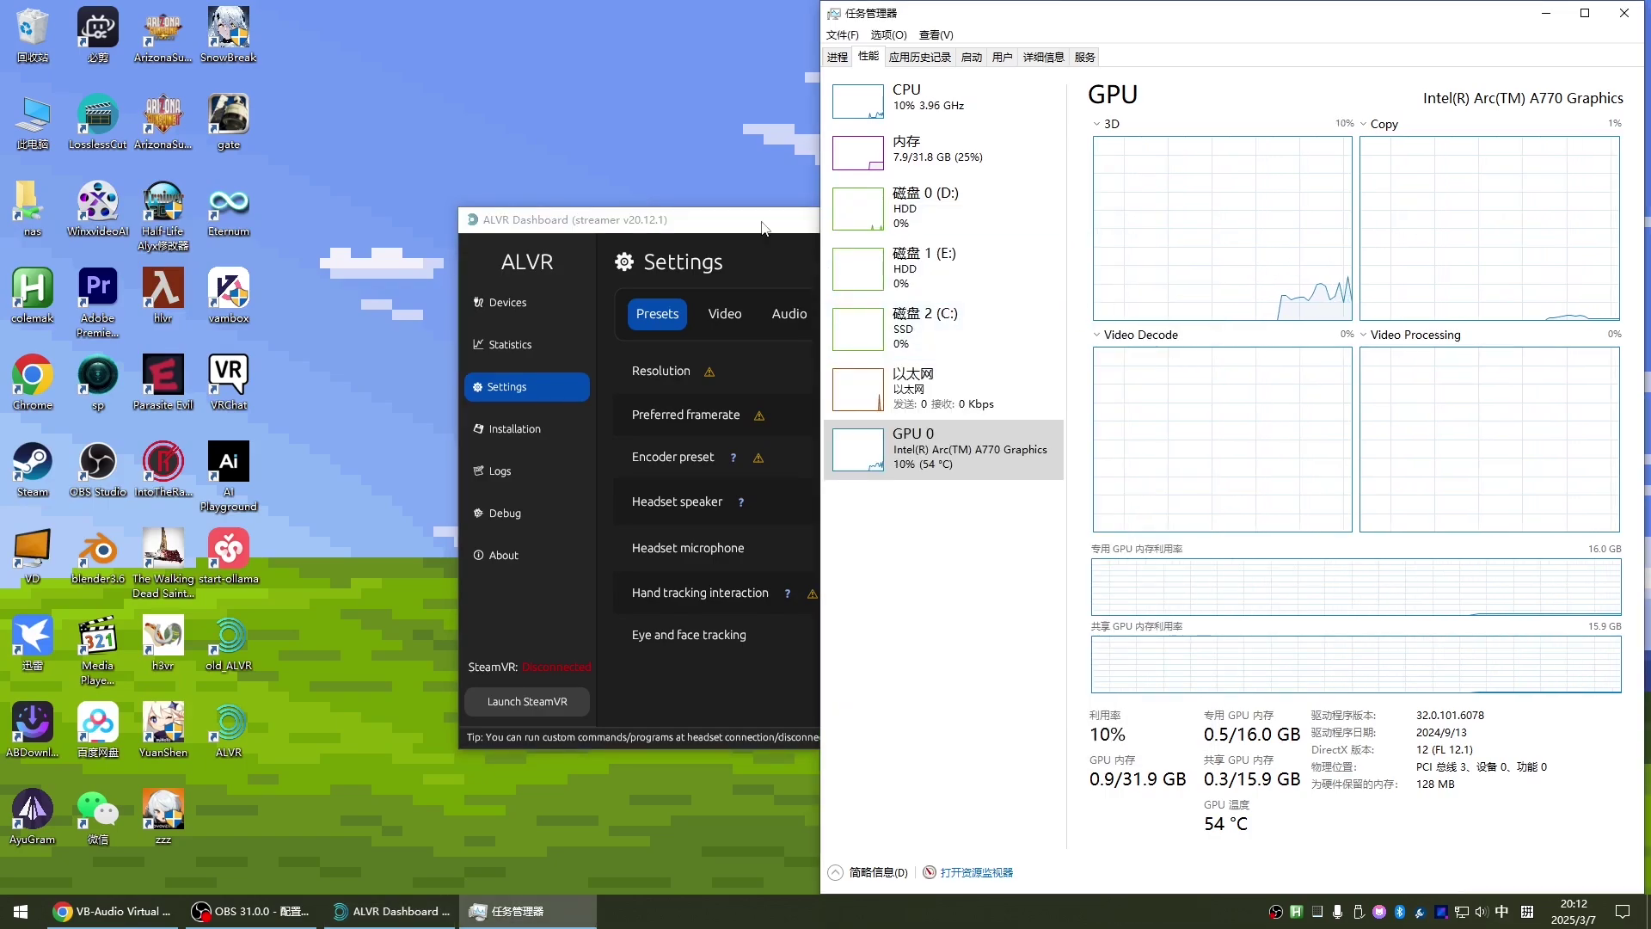
pyautogui.click(808, 316)
pyautogui.click(922, 370)
pyautogui.click(982, 365)
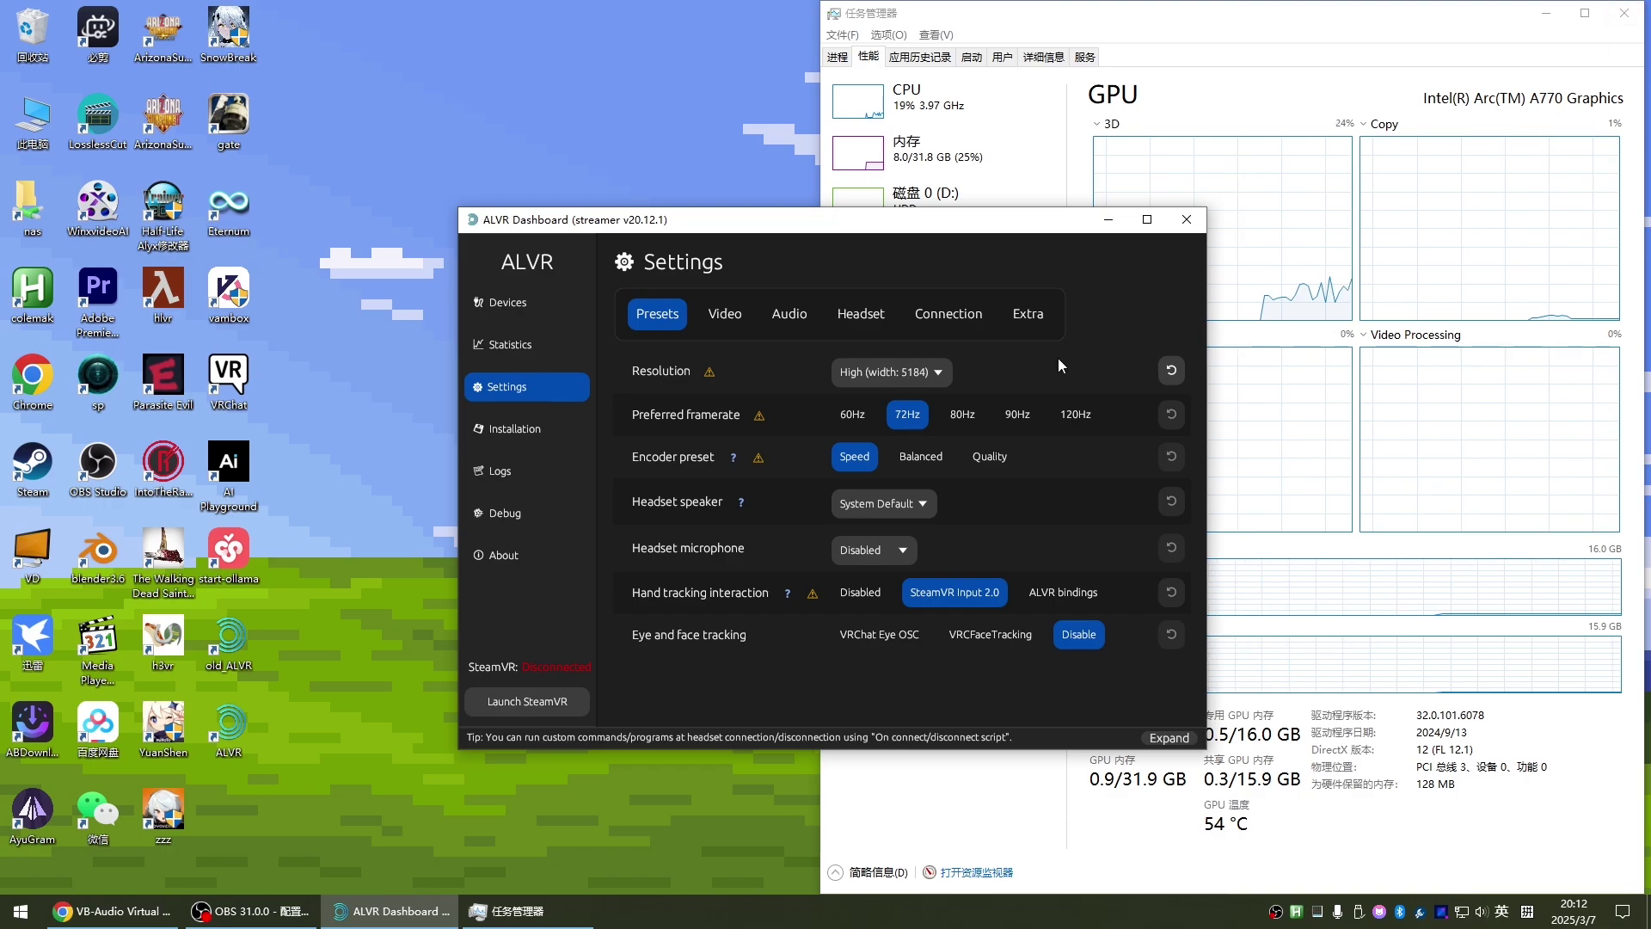
# Clear the open windows off the desktop and extract the platform-tools folder from platform-tools-latest-windows.zip into C:\my_program.
pyautogui.click(1624, 13)
pyautogui.click(1109, 219)
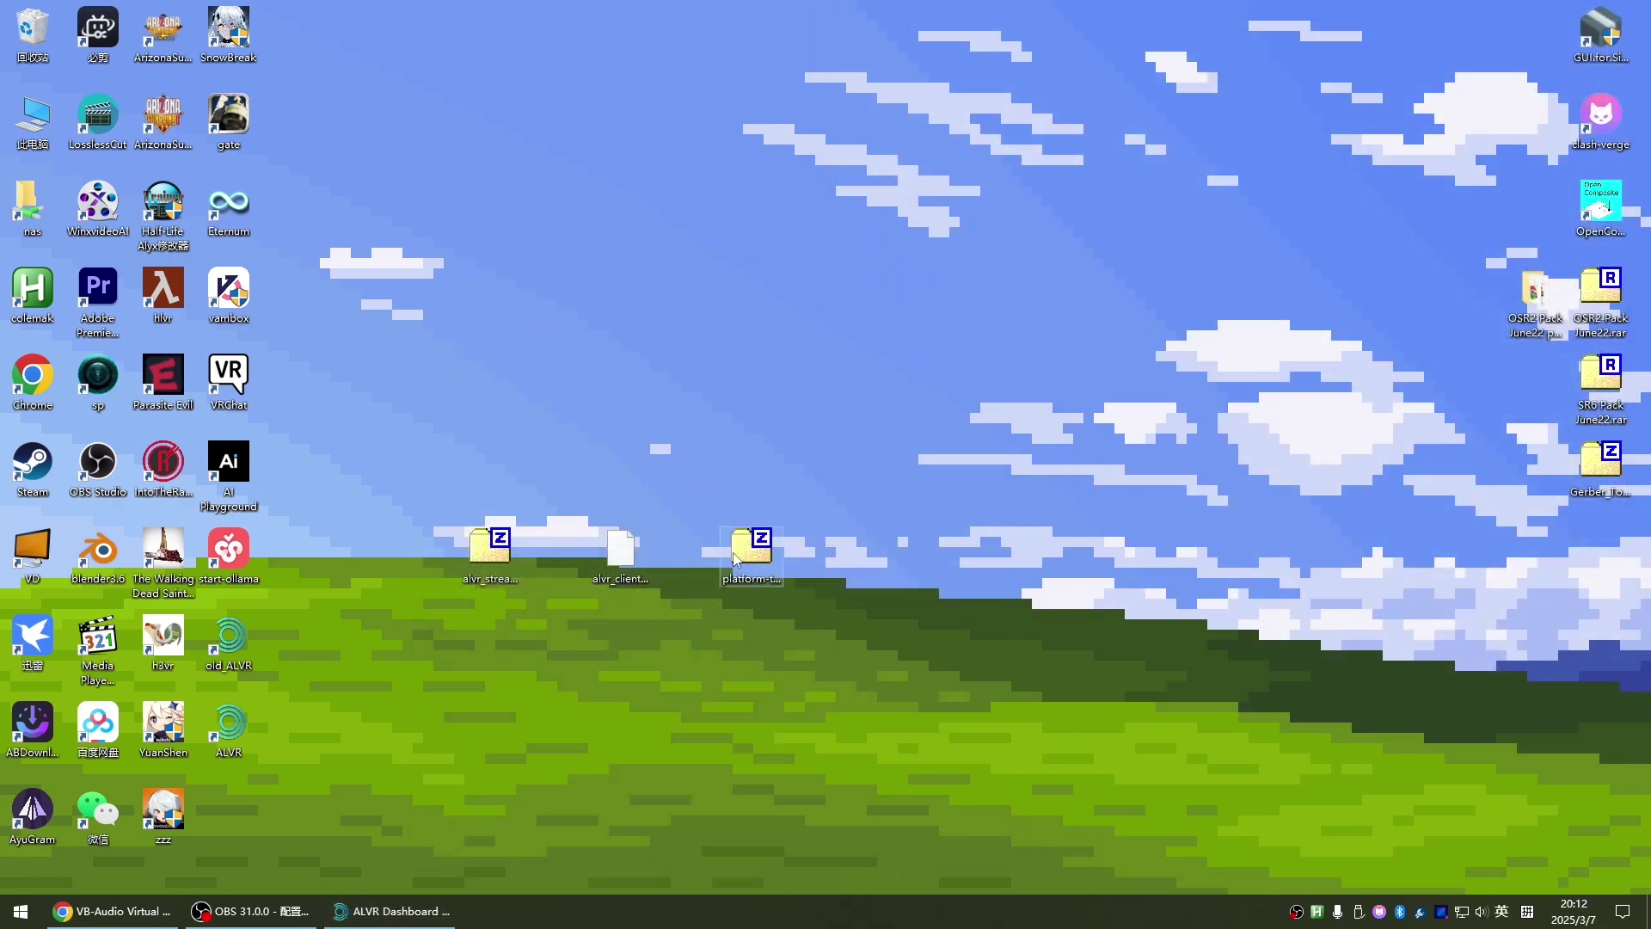
pyautogui.click(736, 559)
pyautogui.doubleClick(754, 551)
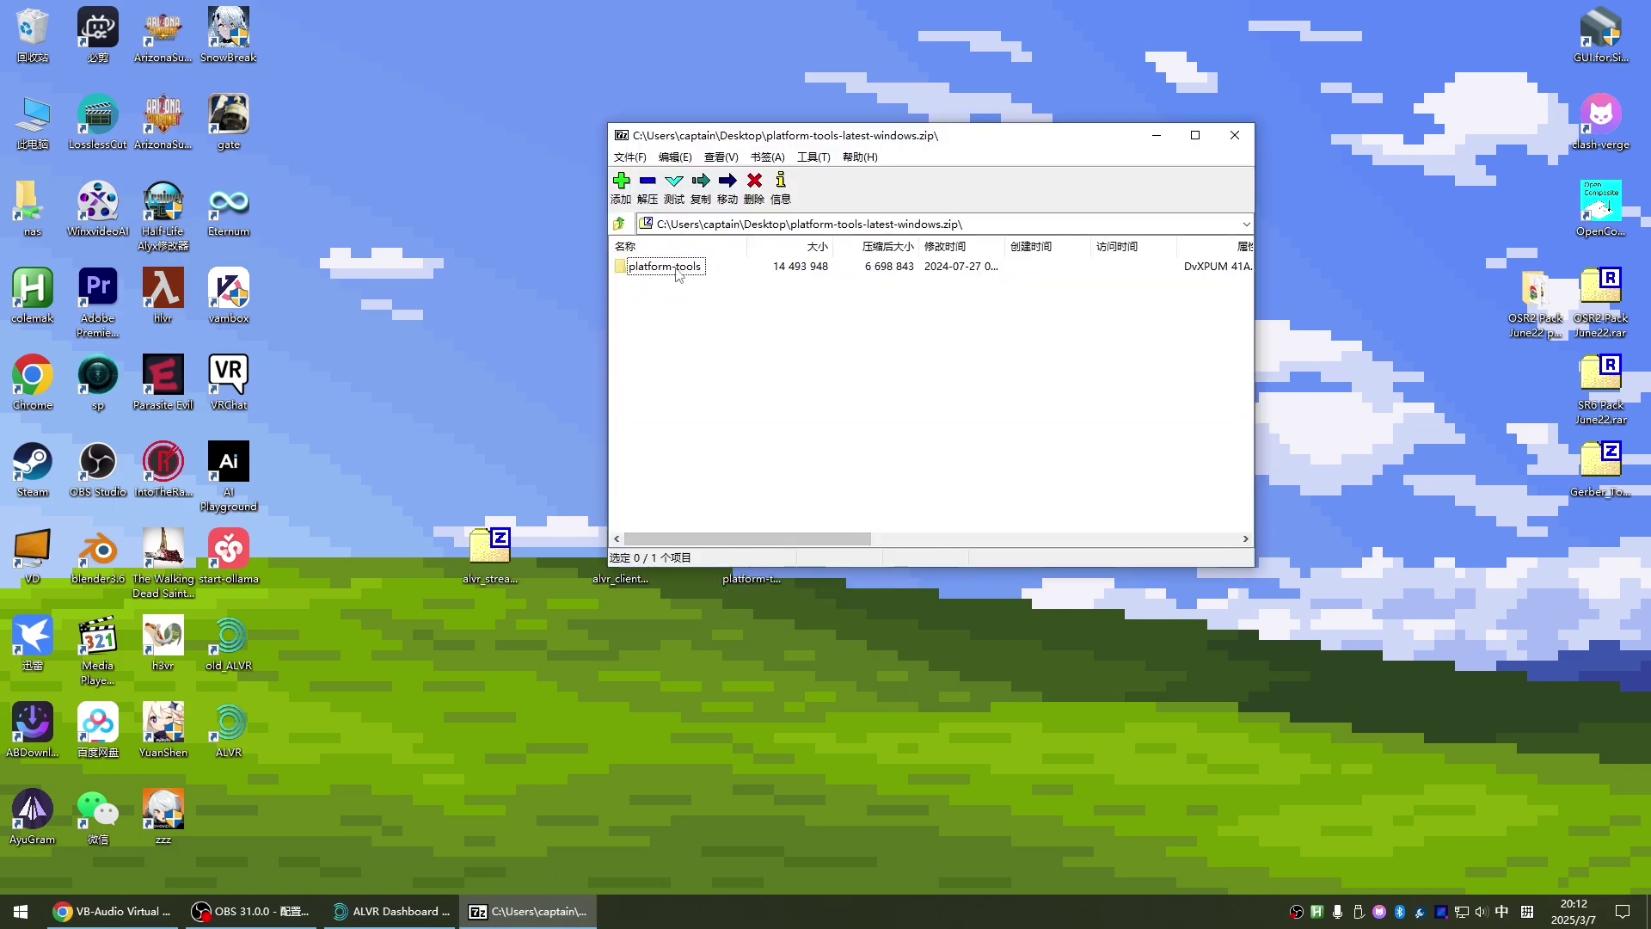
pyautogui.click(676, 267)
pyautogui.click(648, 185)
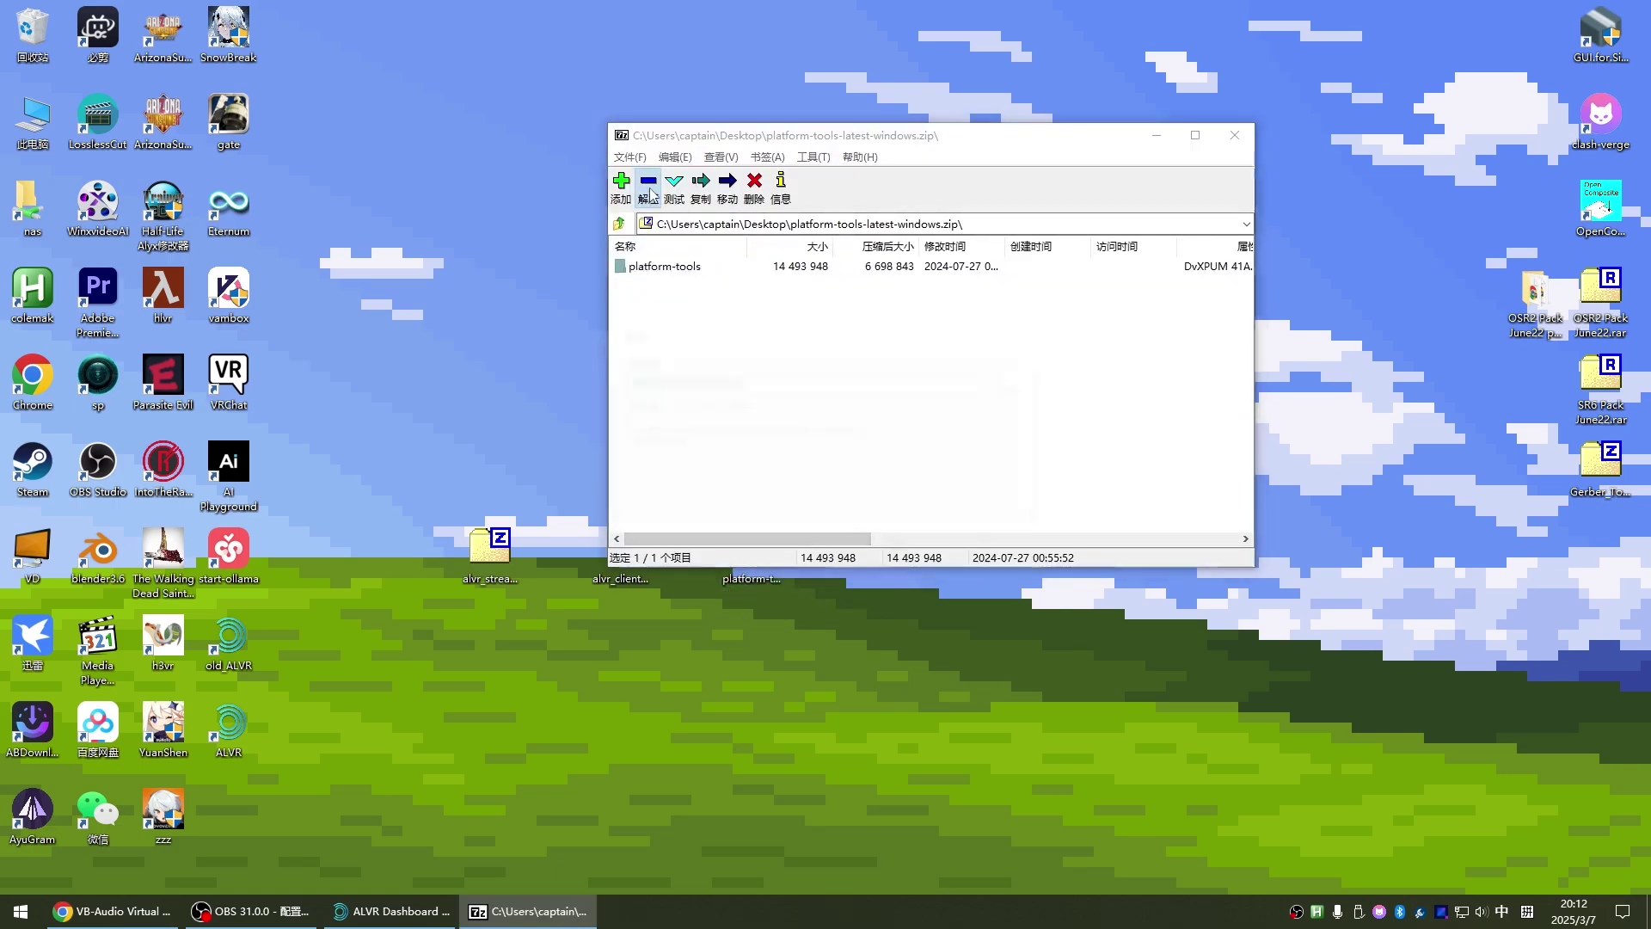
pyautogui.click(1011, 381)
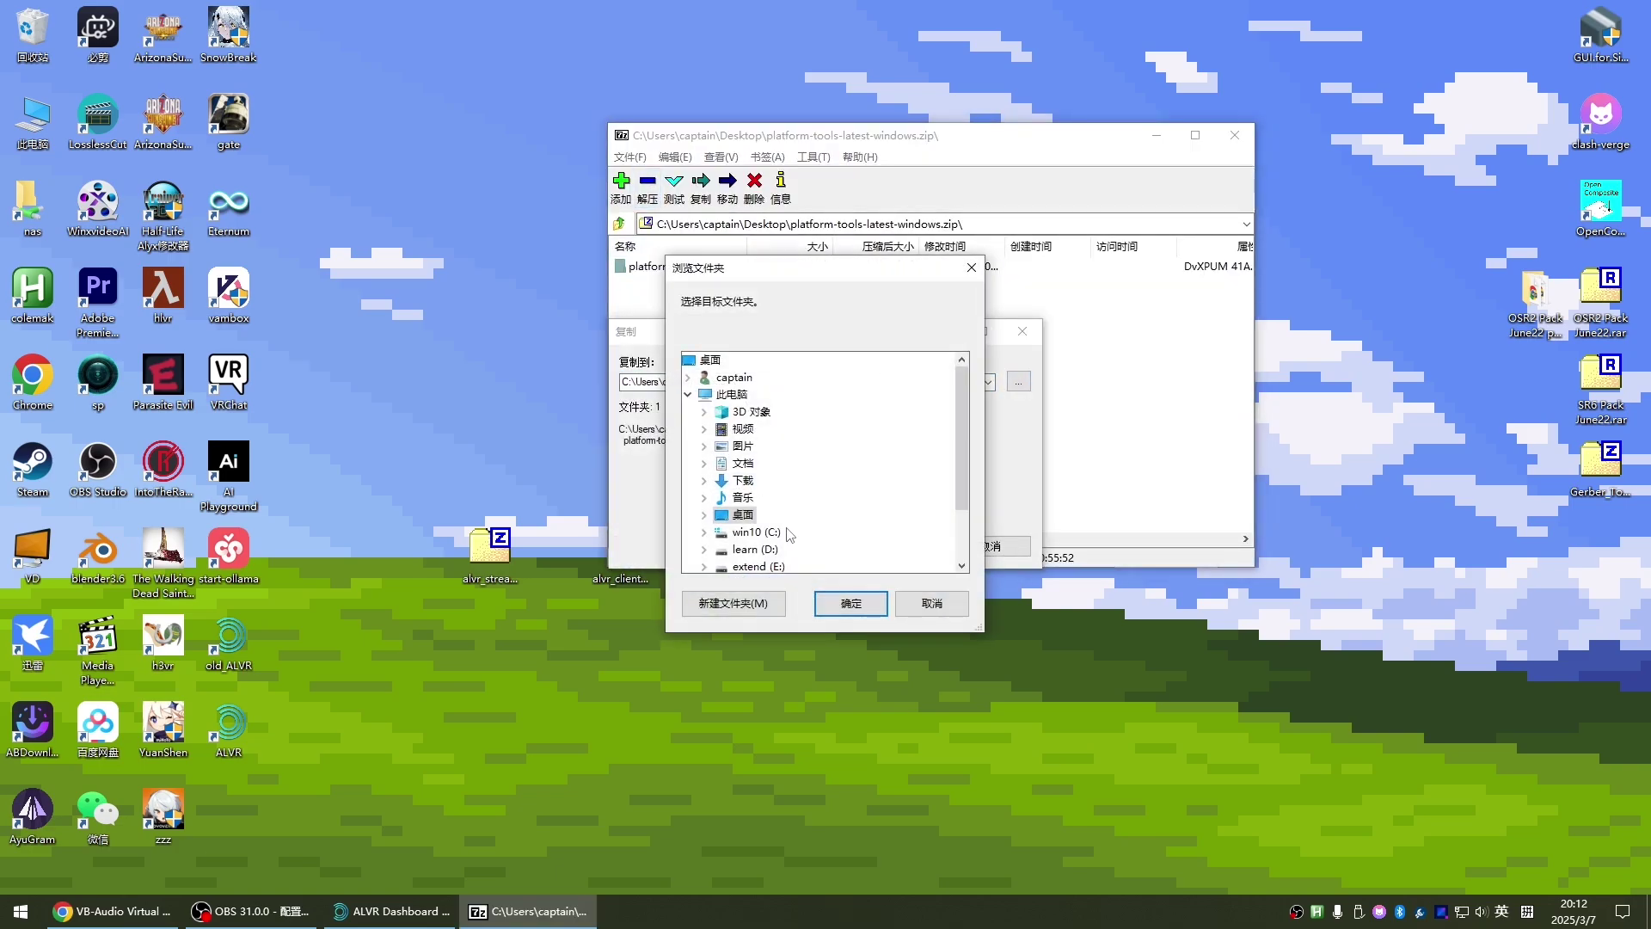
pyautogui.doubleClick(774, 530)
pyautogui.doubleClick(778, 412)
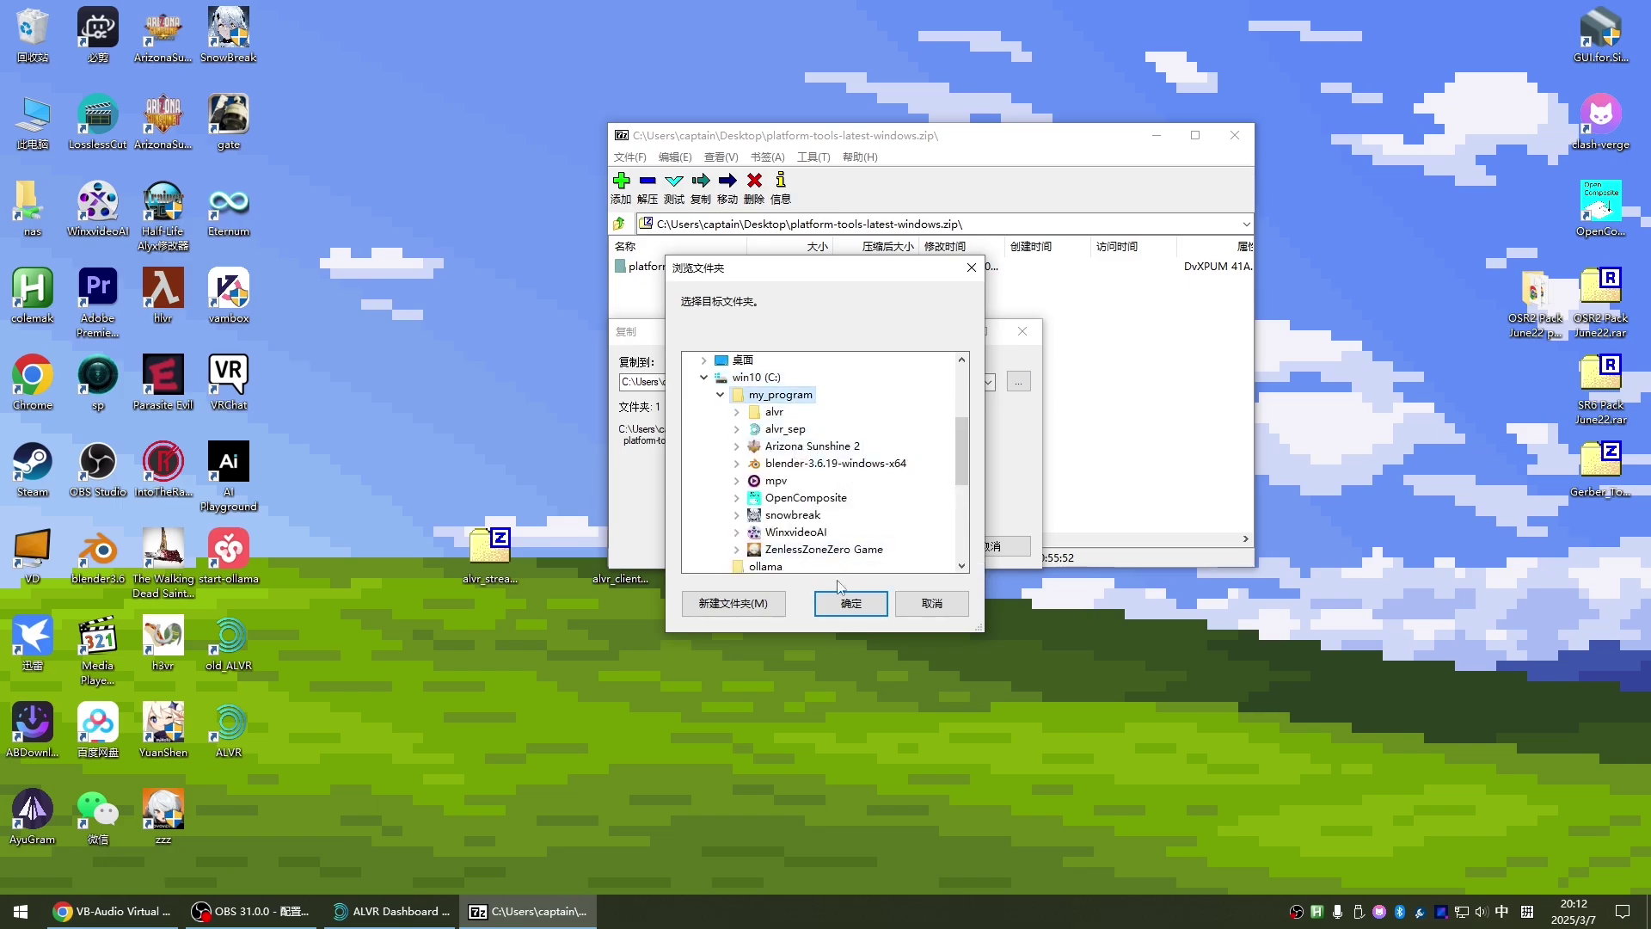
pyautogui.click(851, 603)
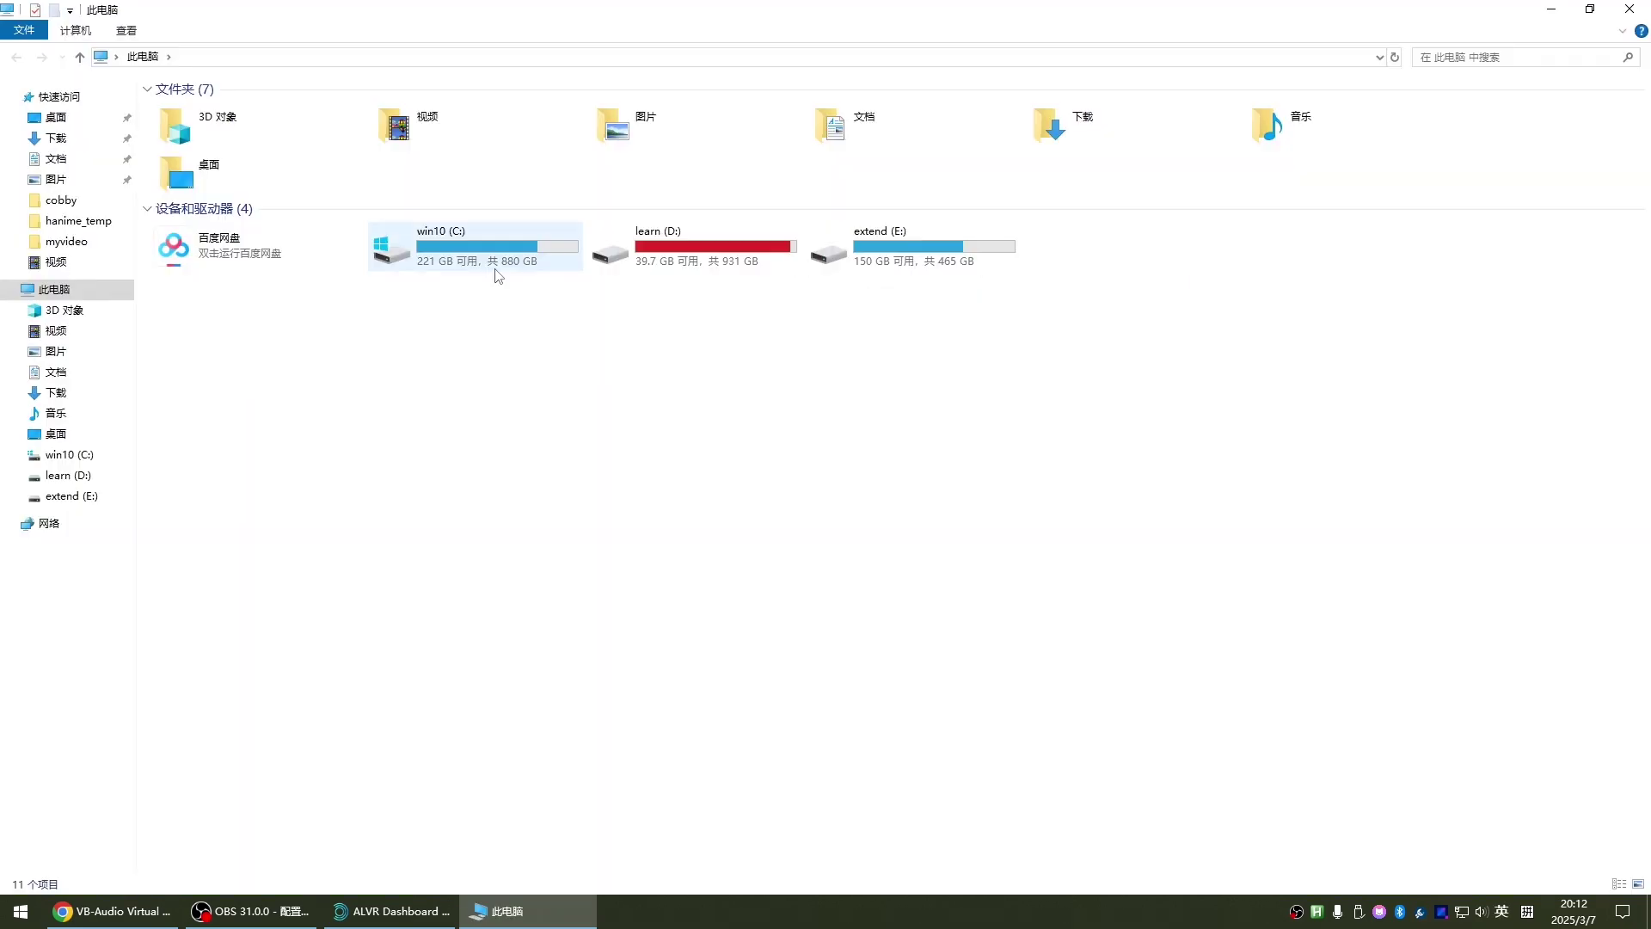
# Browse to the extracted C:\my_program\platform-tools folder, copy its full path, and put the window away.
pyautogui.doubleClick(496, 276)
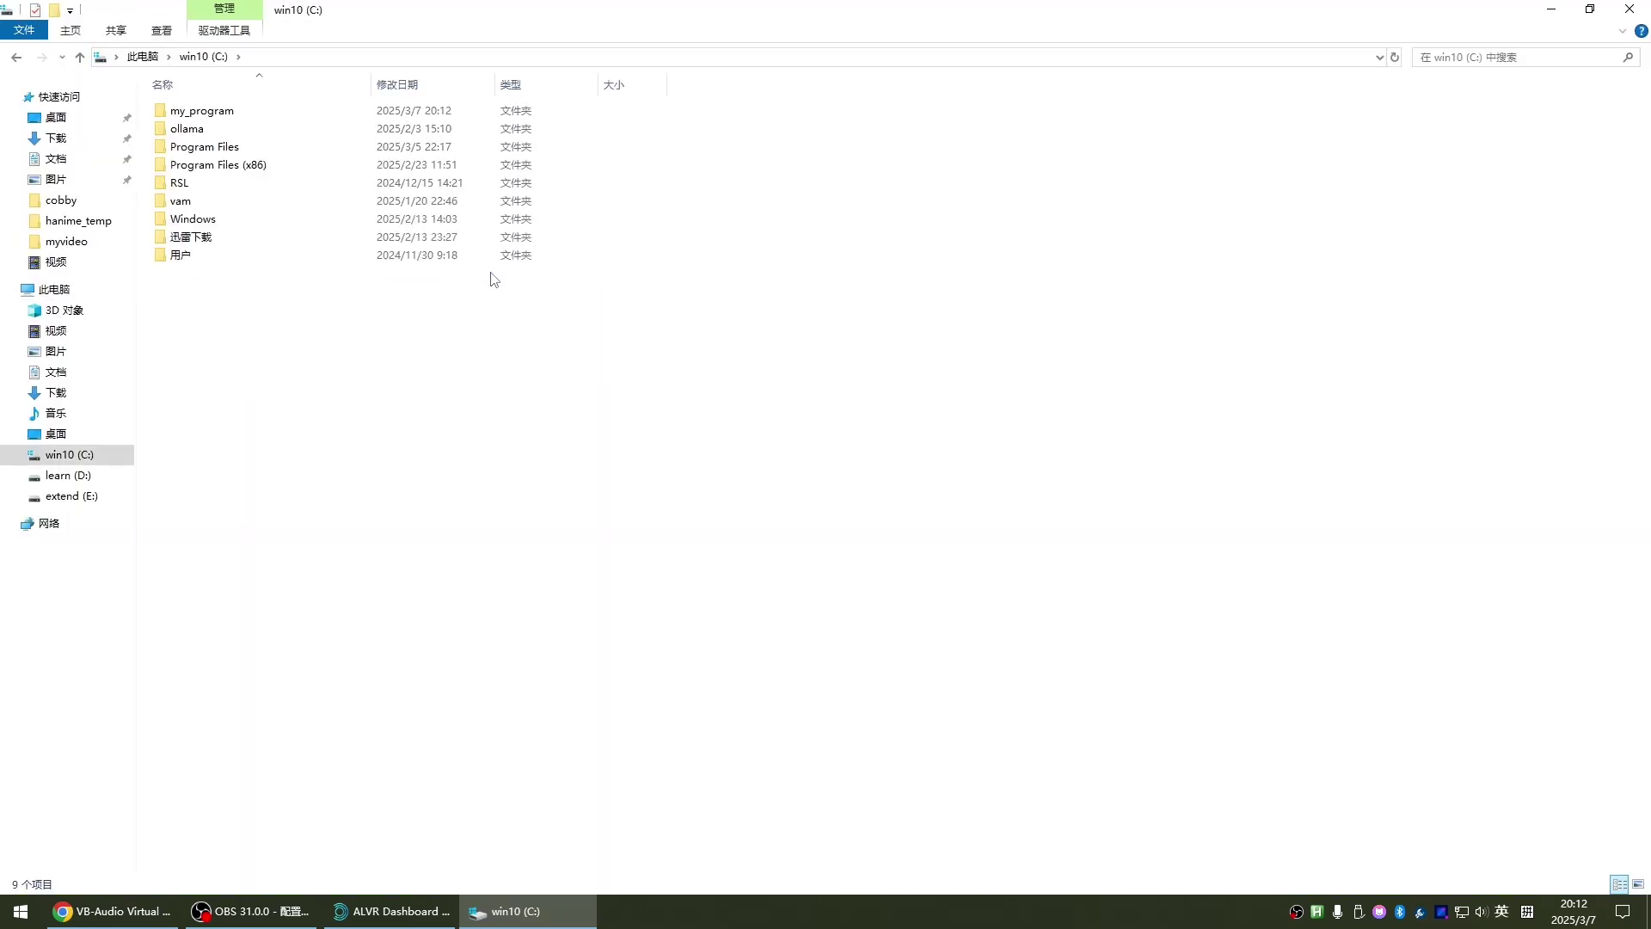
pyautogui.doubleClick(229, 122)
pyautogui.doubleClick(756, 159)
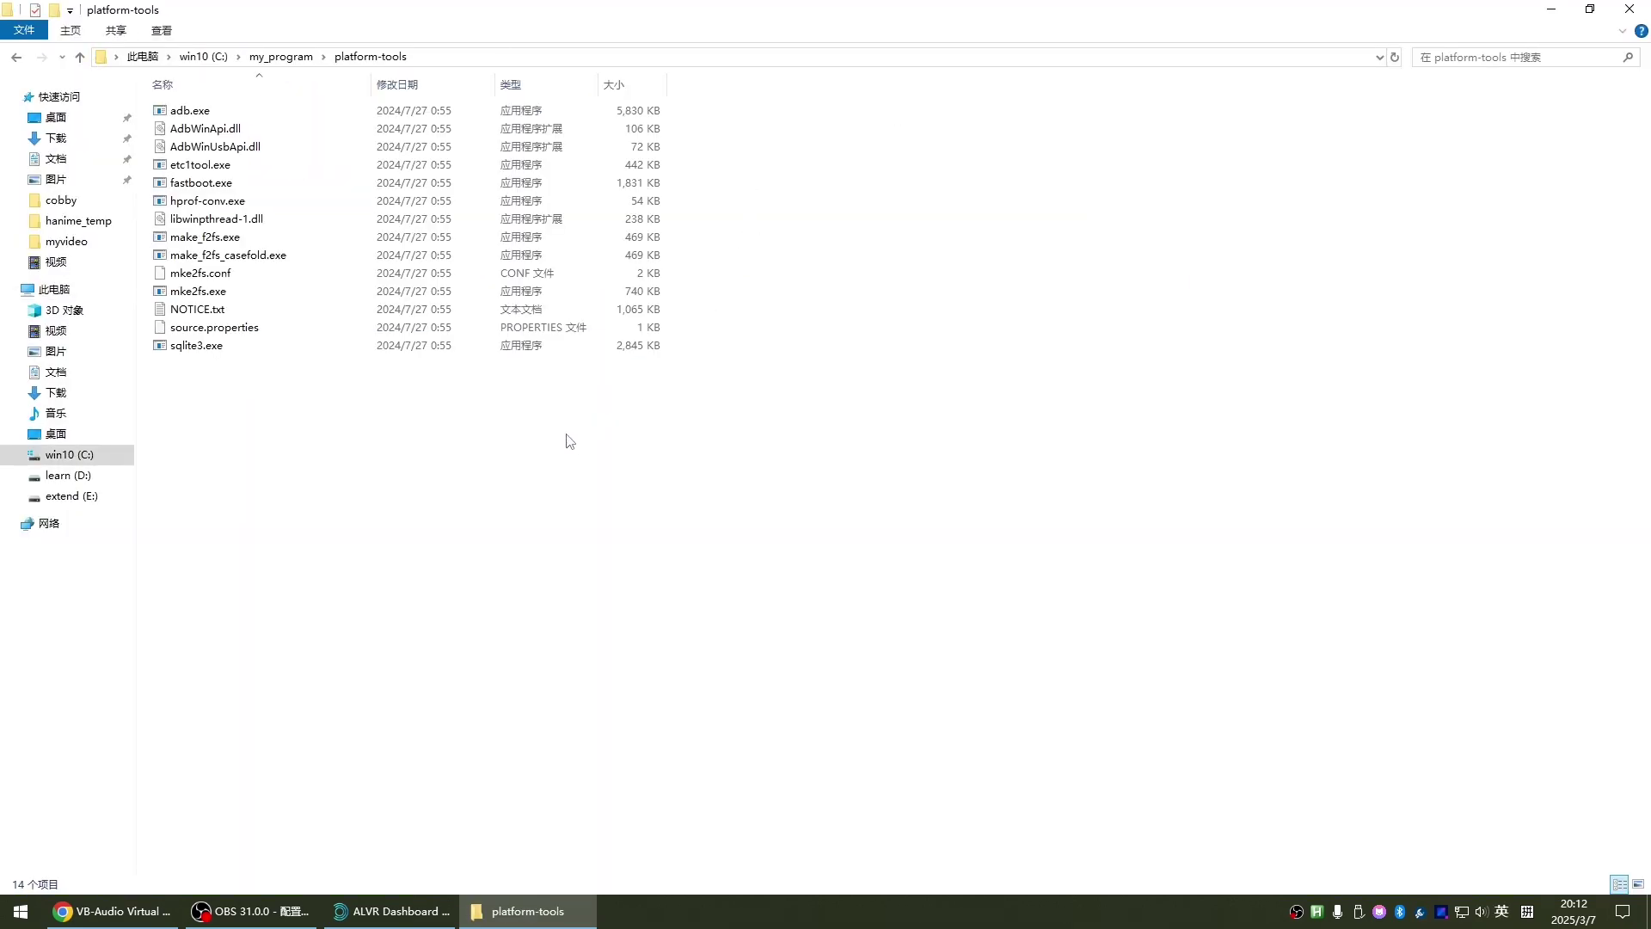
pyautogui.click(438, 60)
pyautogui.rightClick(255, 57)
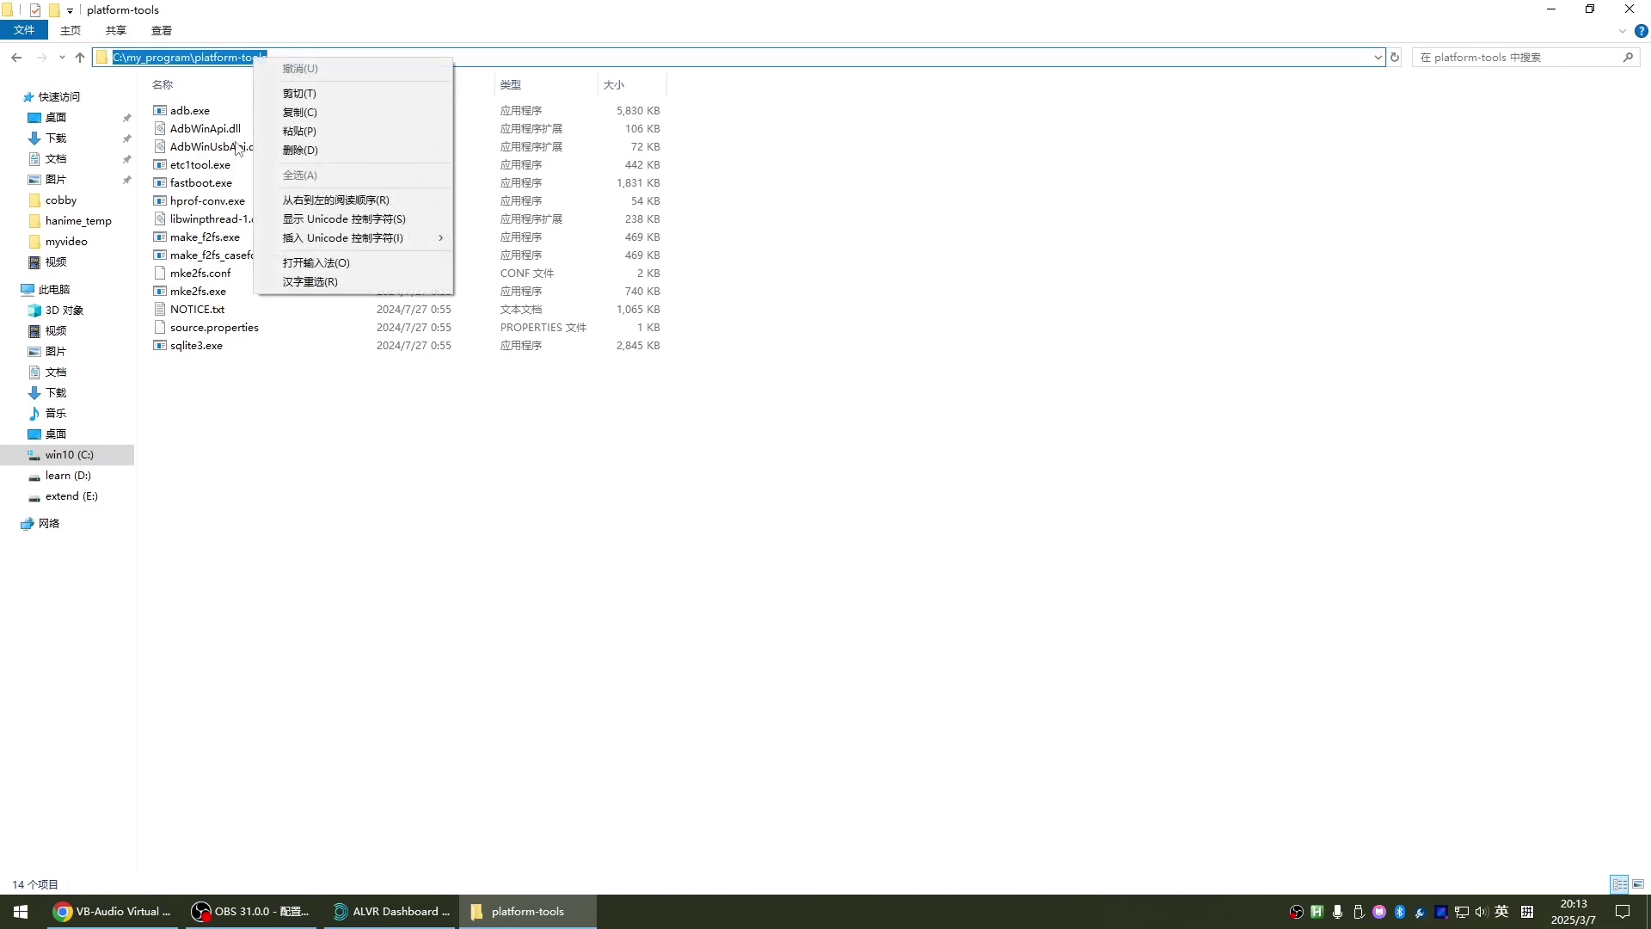
pyautogui.click(292, 107)
pyautogui.click(1625, 11)
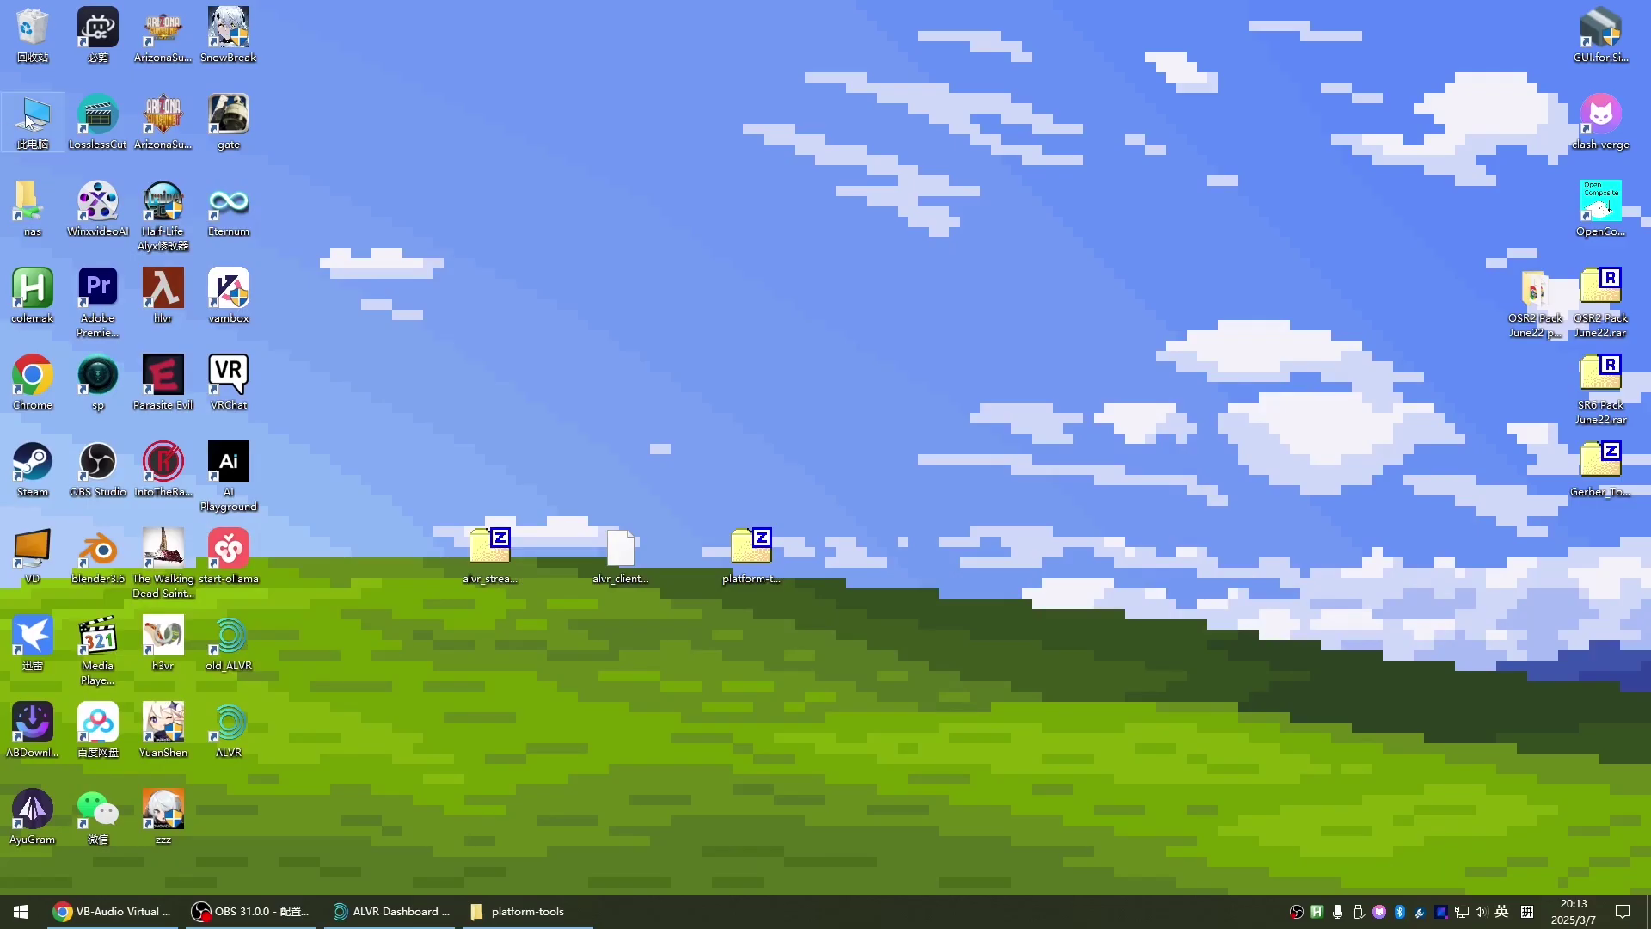
# Add C:\my_program\platform-tools as a new entry to the system Path environment variable, save it, and close Settings.
pyautogui.rightClick(28, 117)
pyautogui.click(116, 325)
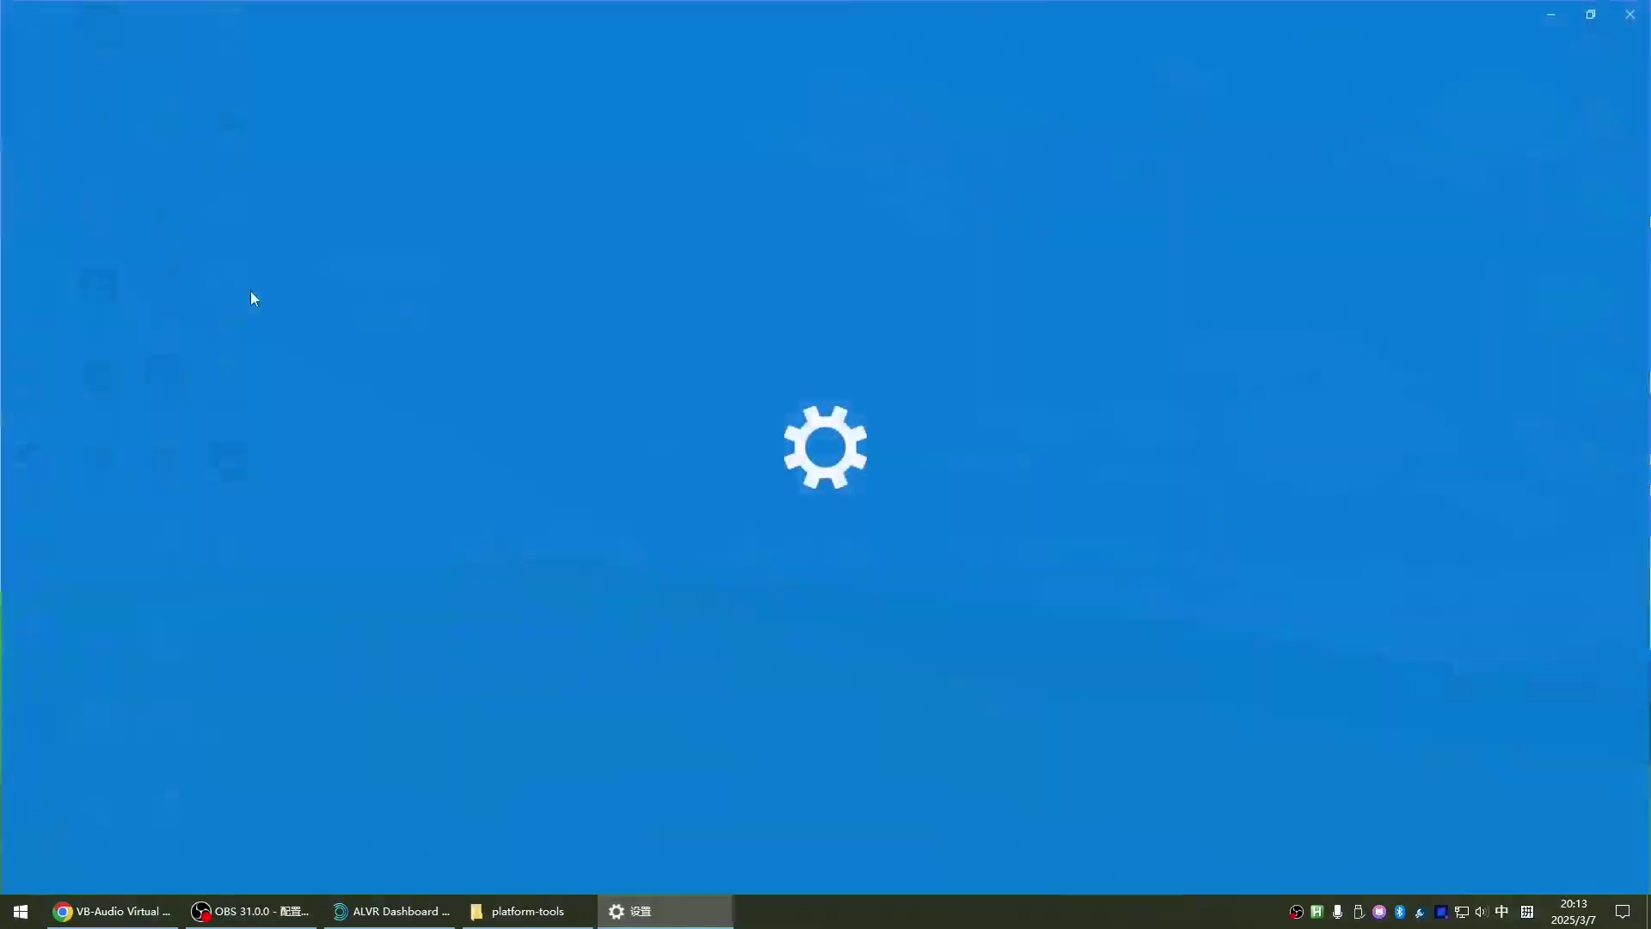
pyautogui.click(1462, 252)
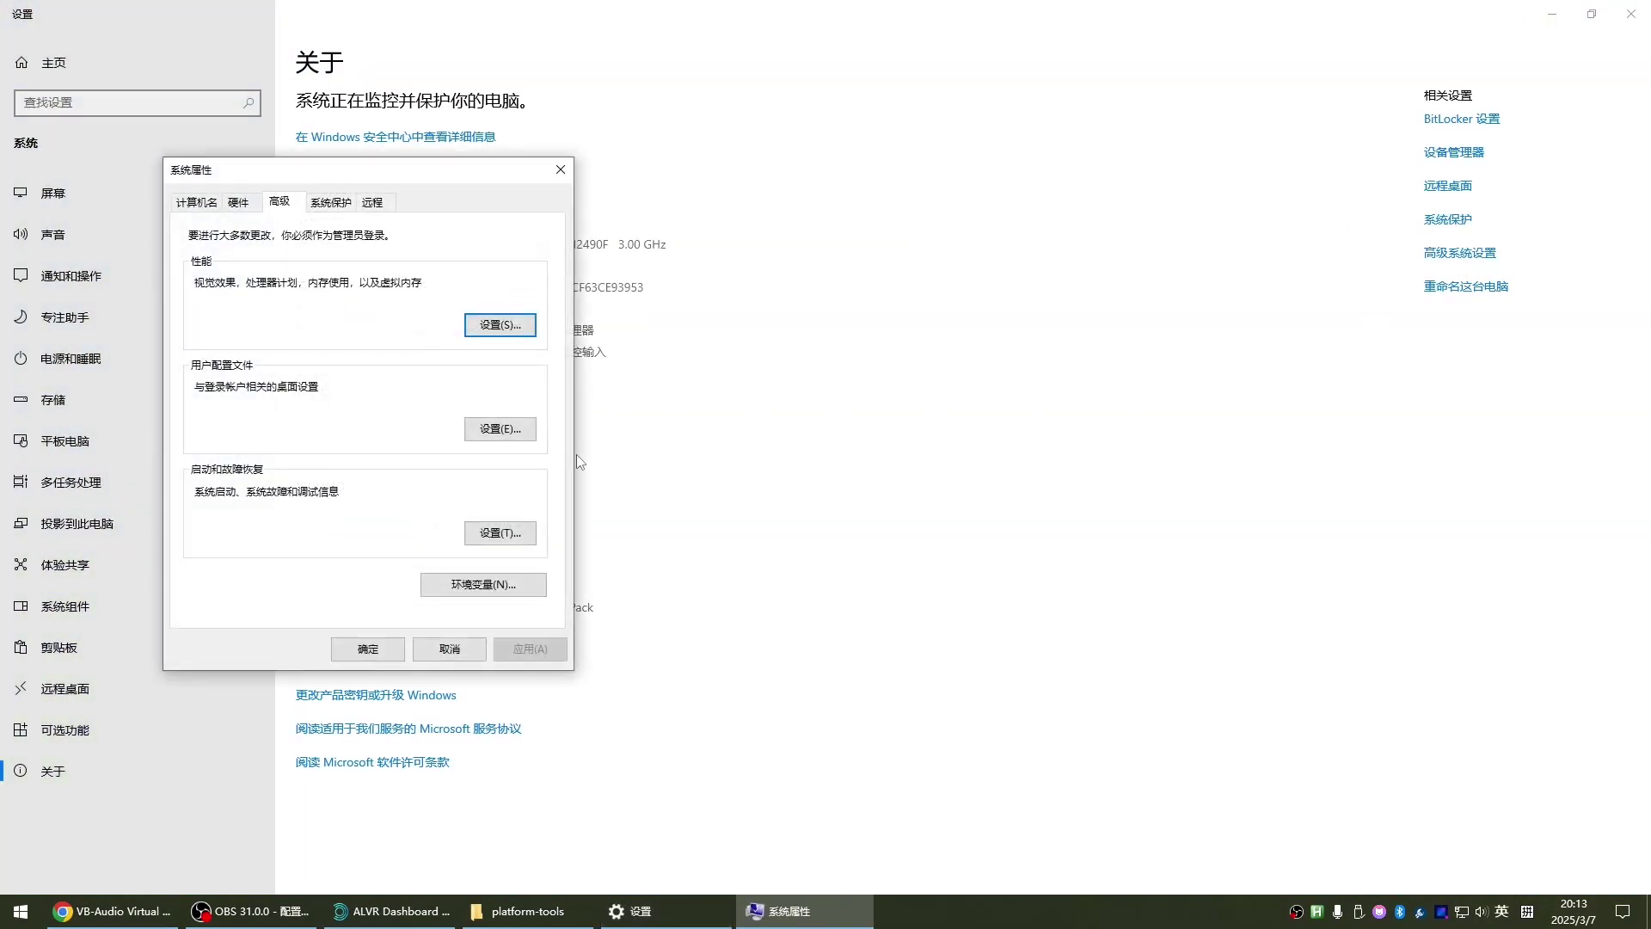
pyautogui.click(483, 584)
pyautogui.doubleClick(673, 574)
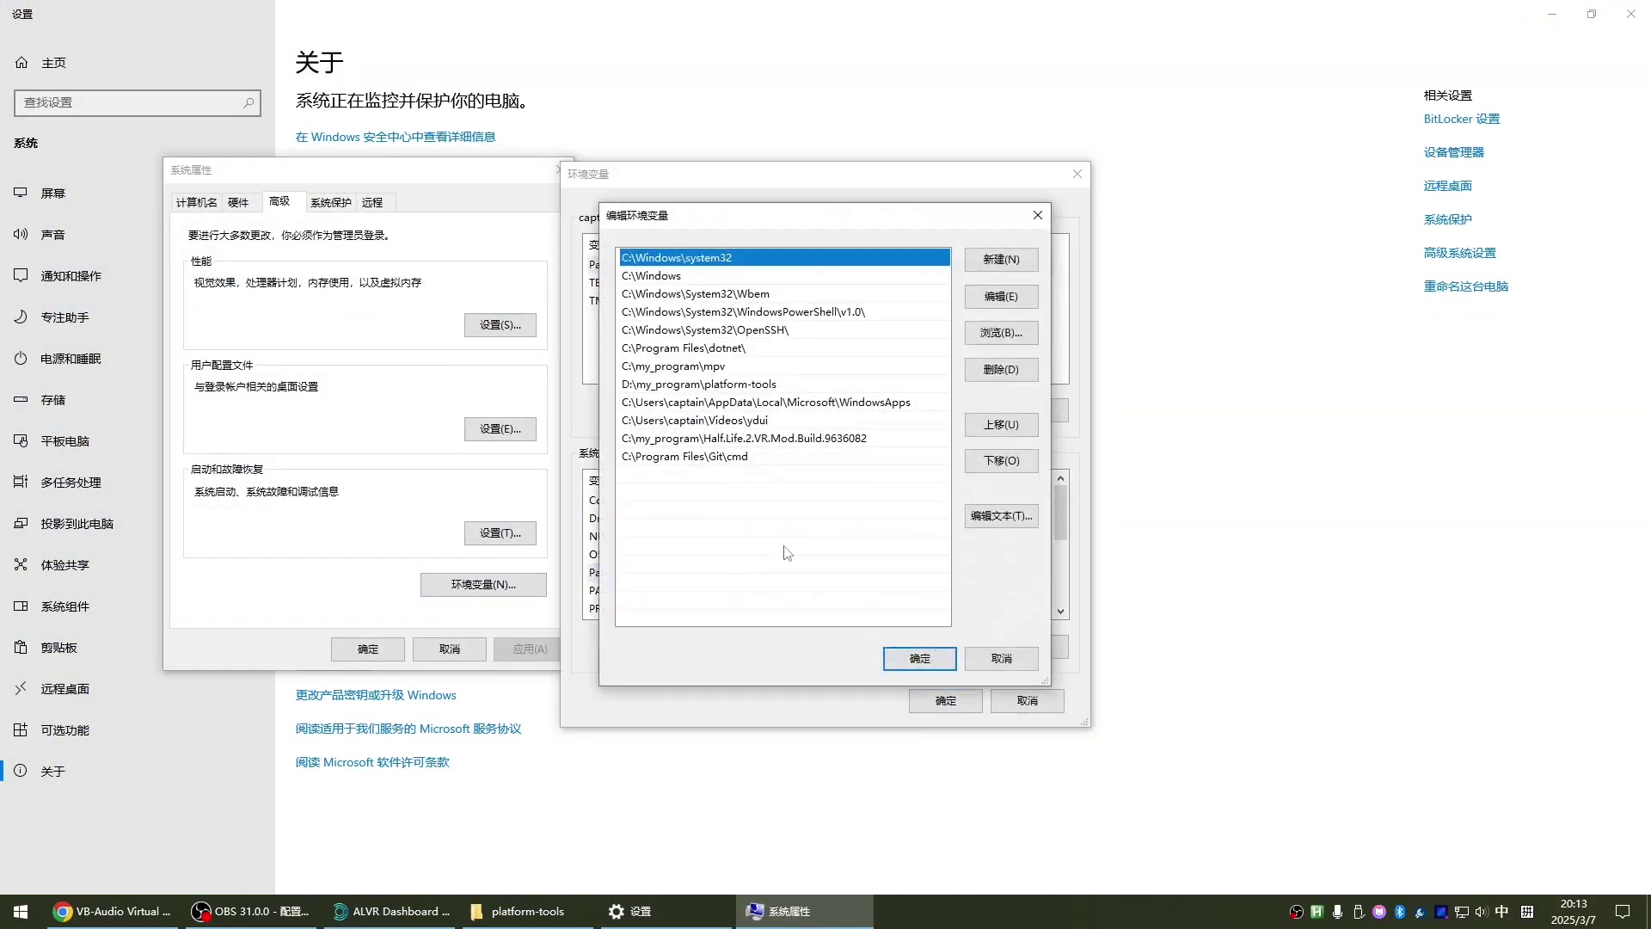
pyautogui.click(989, 259)
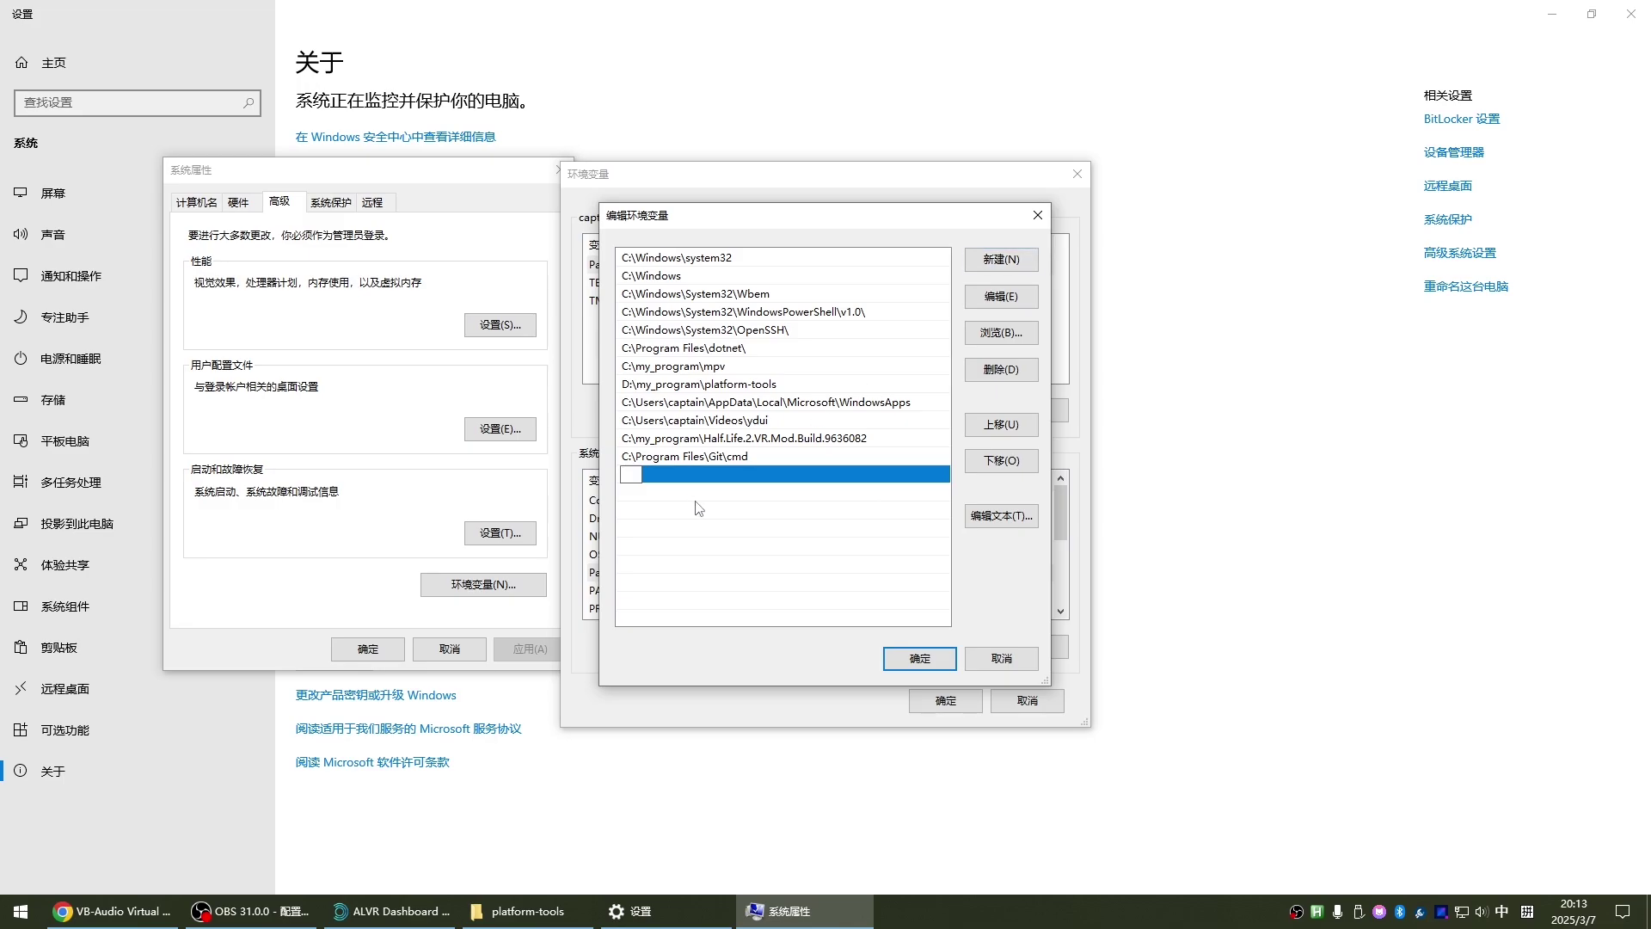
pyautogui.hotkey('ctrl', 'v')
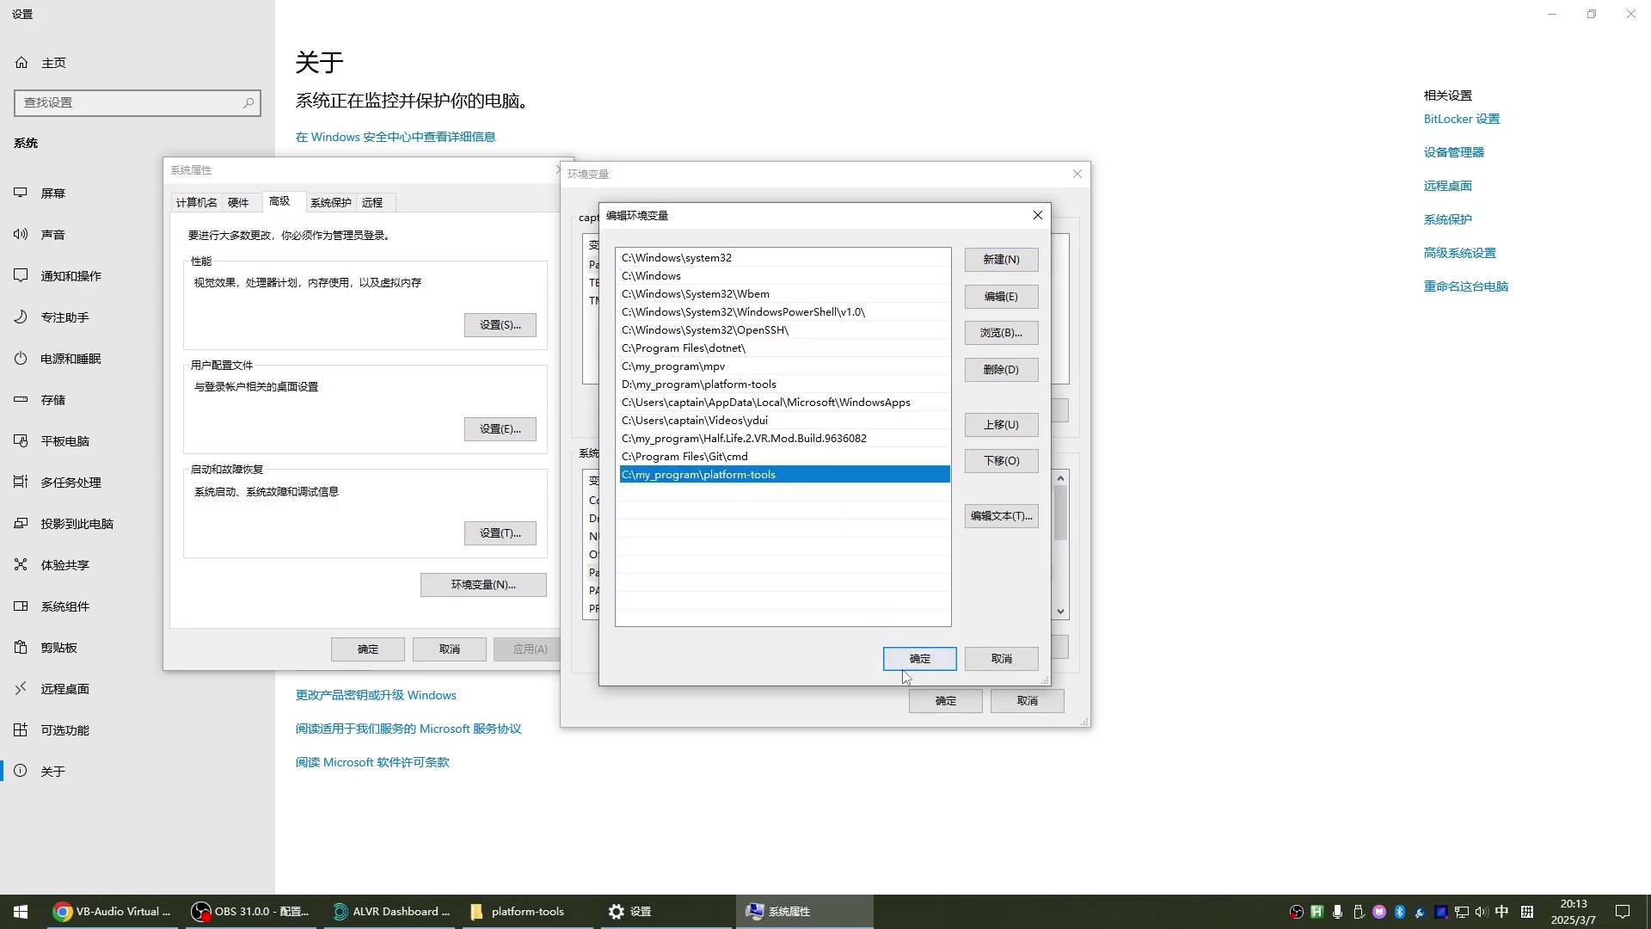
pyautogui.click(933, 664)
pyautogui.click(368, 648)
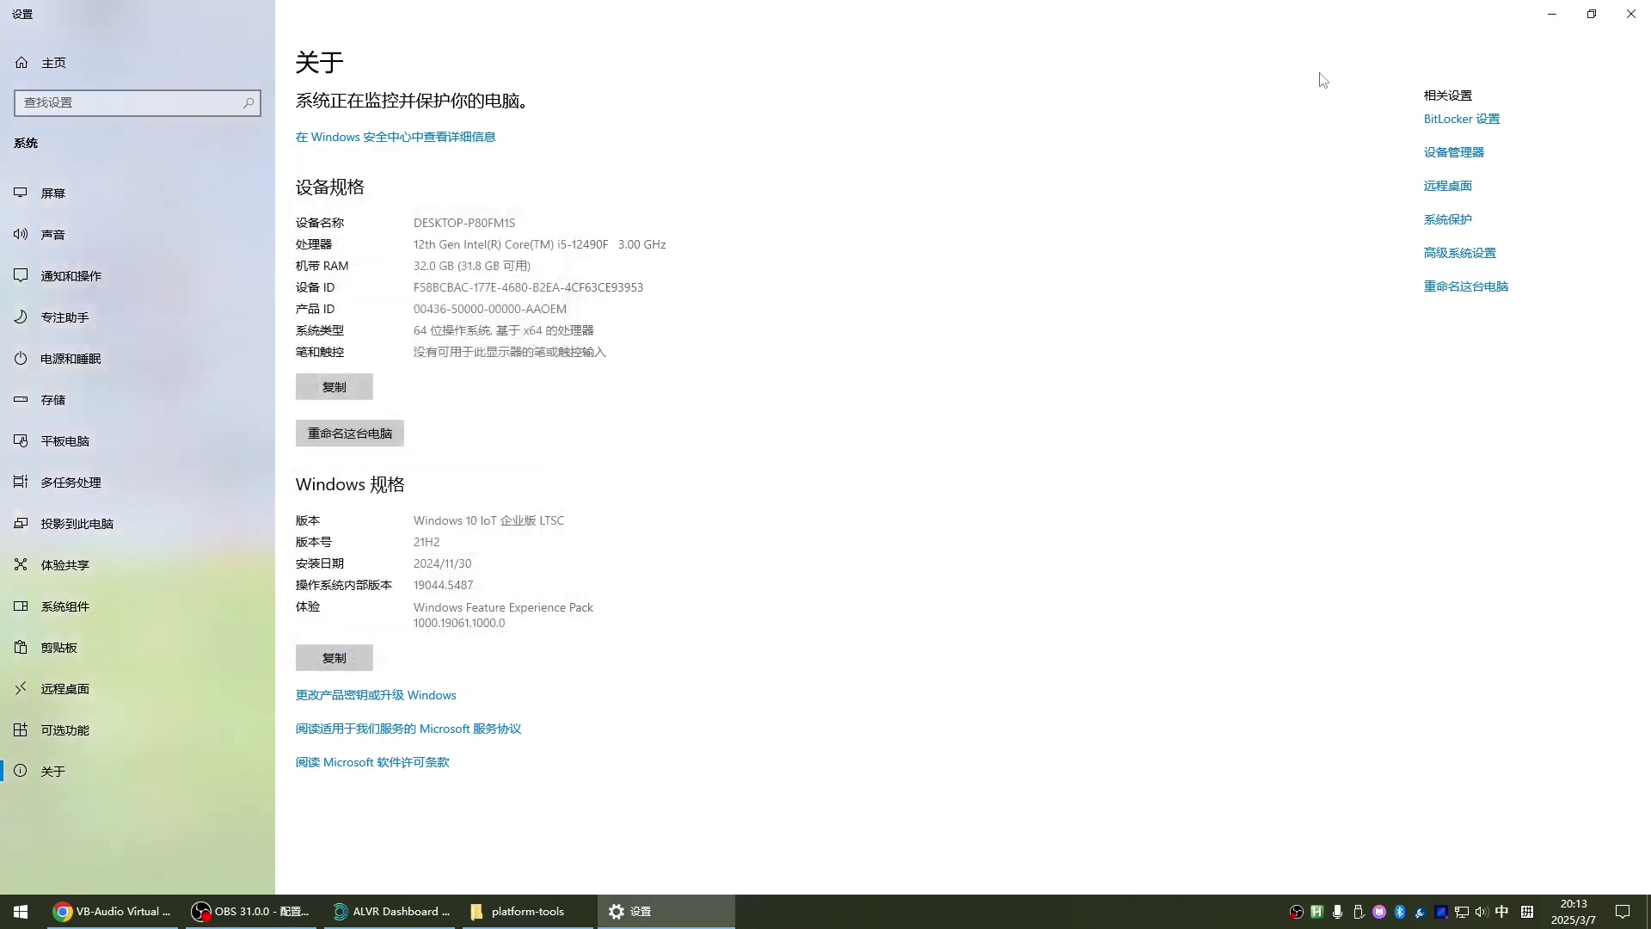
pyautogui.click(1632, 13)
# Open a Command Prompt window and move it to the middle of the desktop.
pyautogui.click(3, 916)
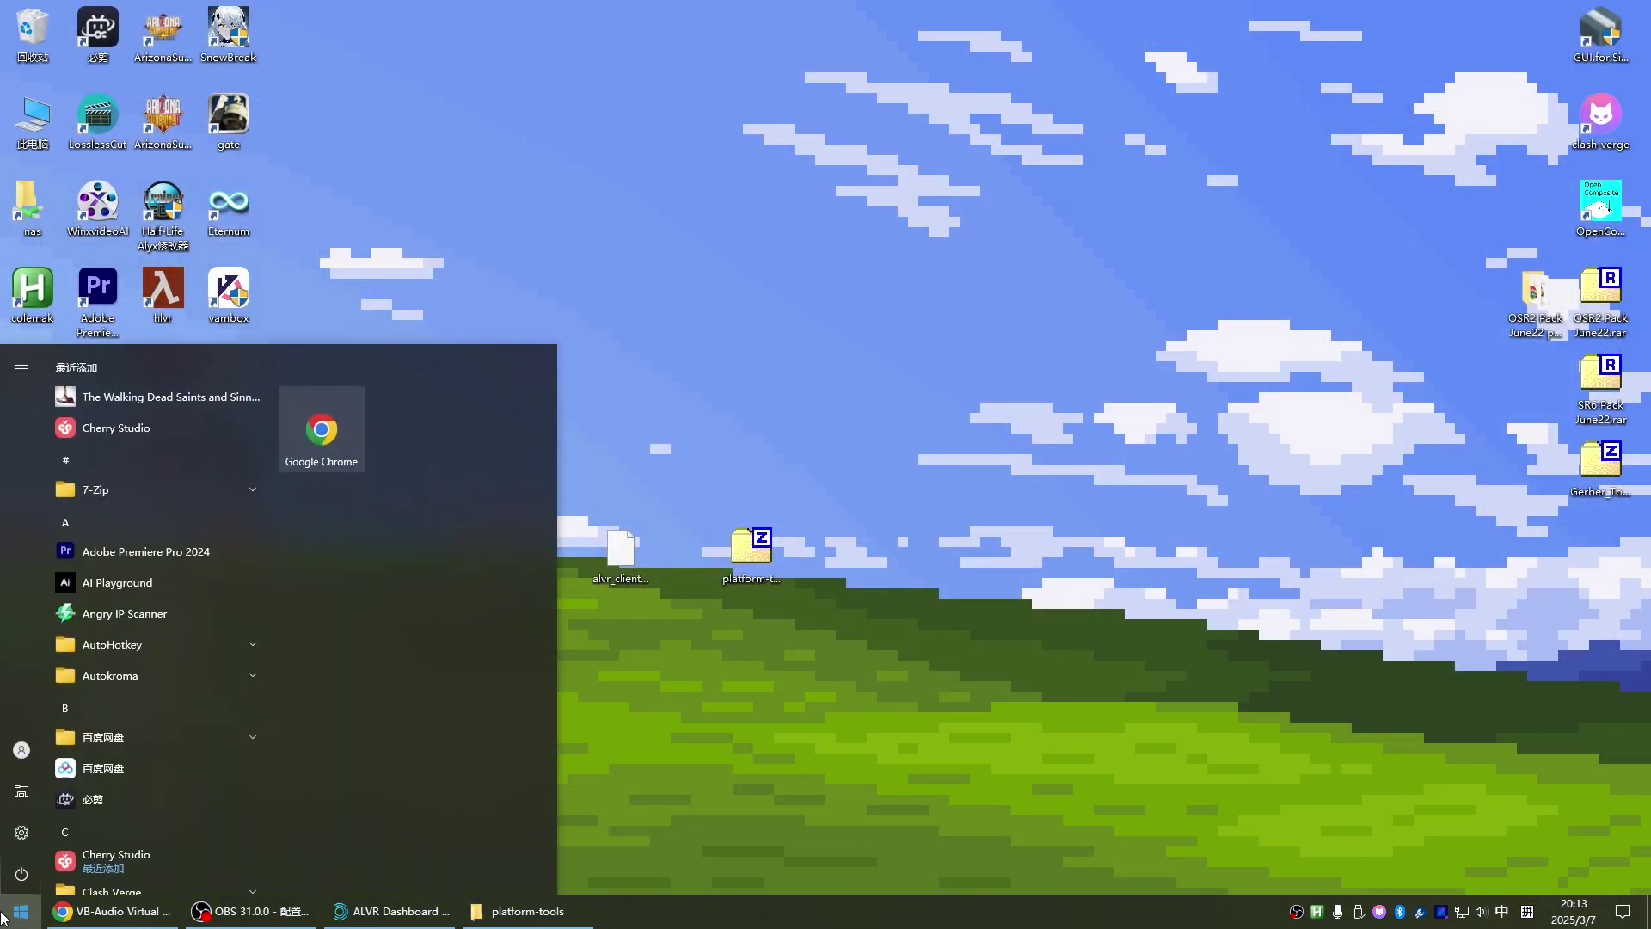
pyautogui.write('cmd')
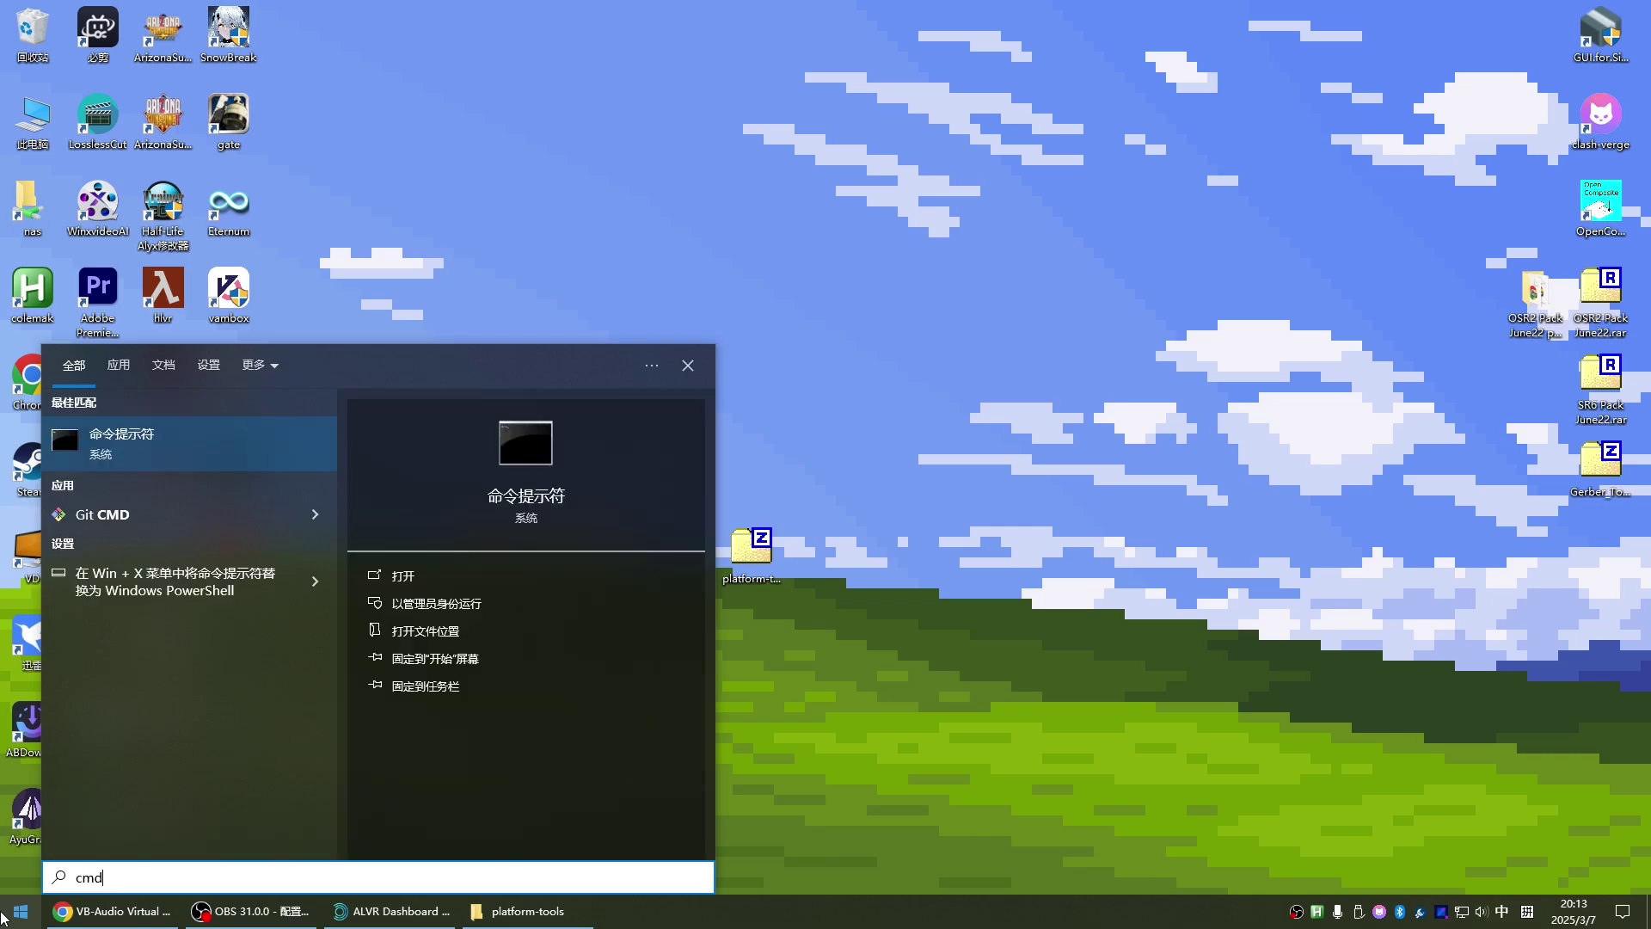
pyautogui.press('Return')
pyautogui.moveTo(524, 223); pyautogui.dragTo(814, 292)
pyautogui.click(861, 413)
pyautogui.press('Escape')
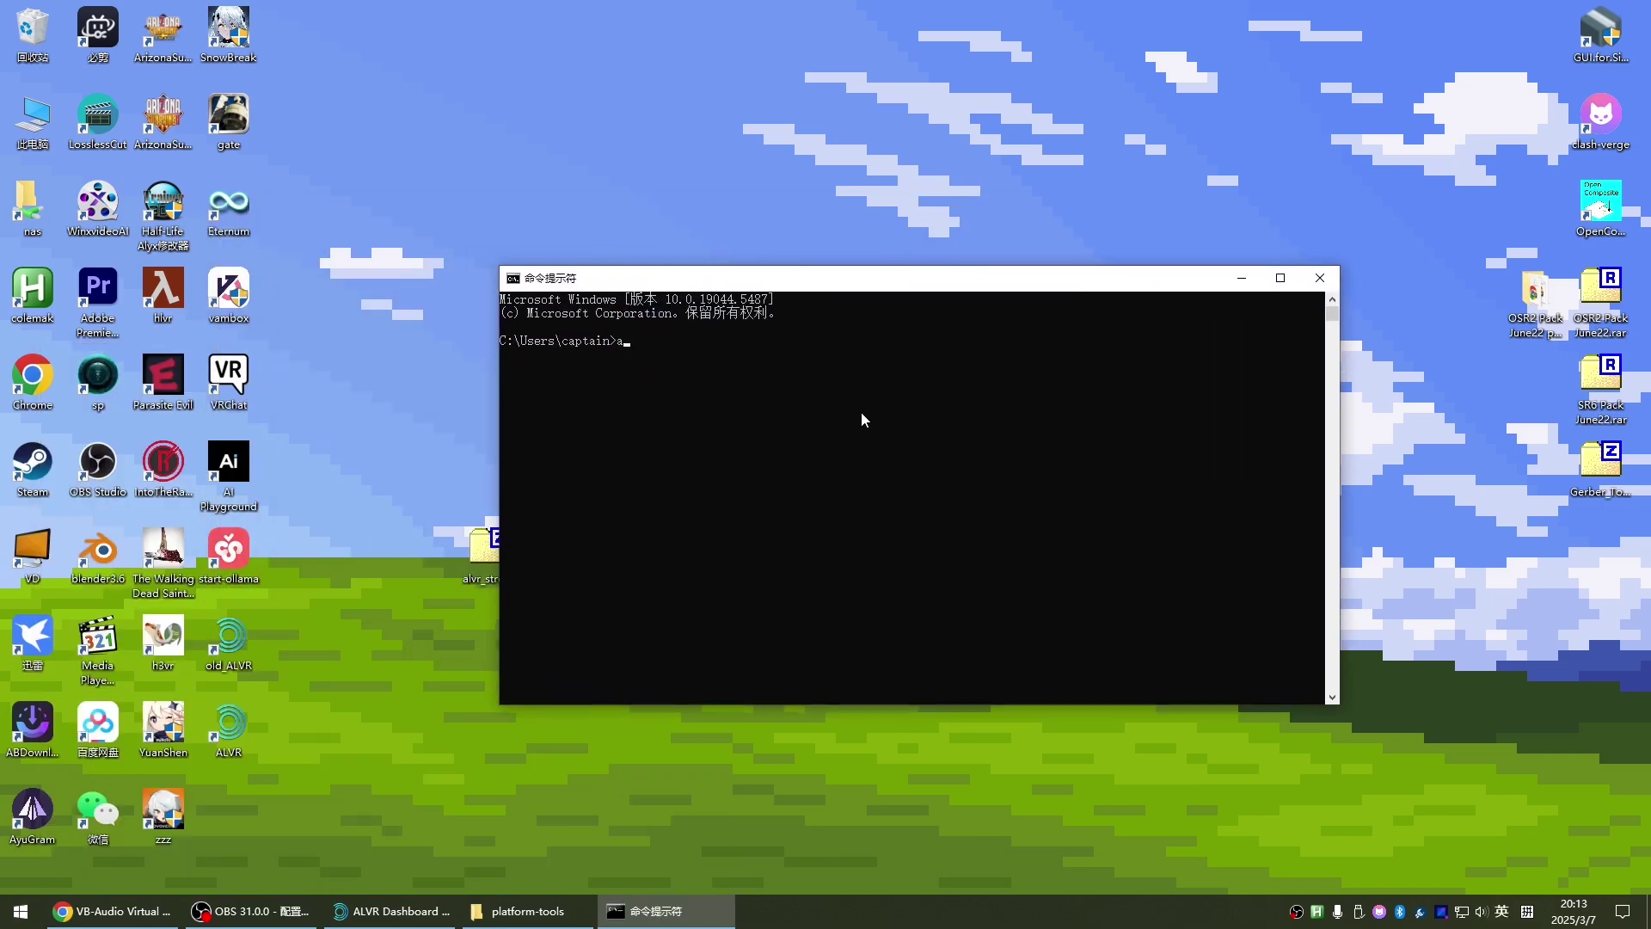
# Run adb in the Command Prompt to check that the command is recognised, and look through its help output.
pyautogui.write('adb')
pyautogui.press('Return')
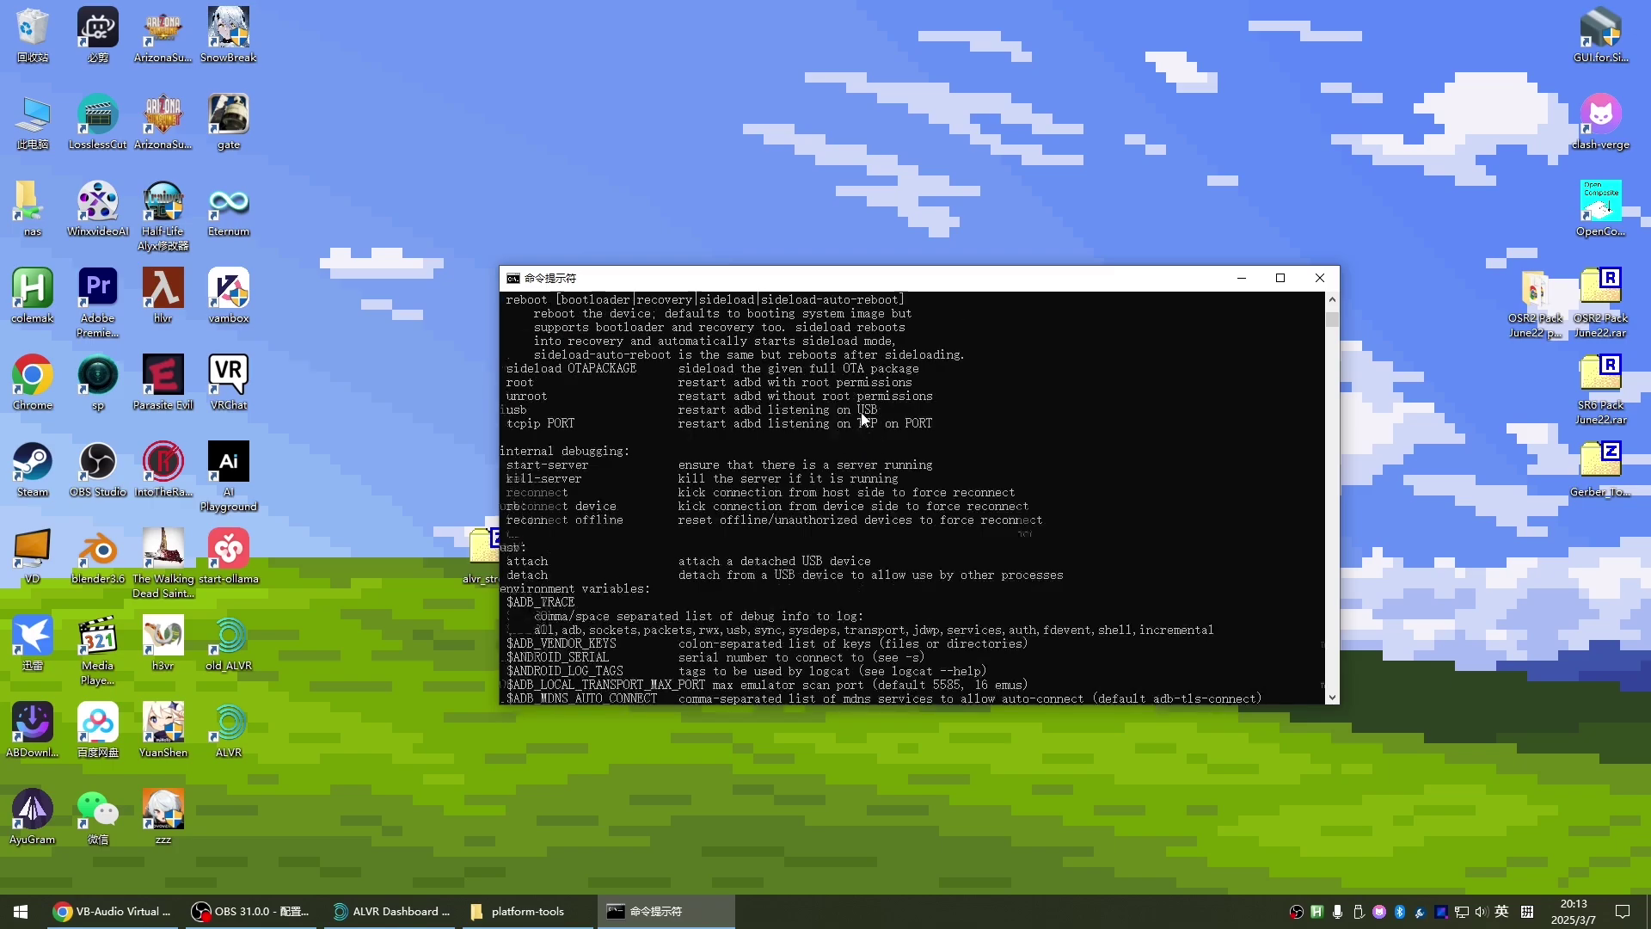
pyautogui.scroll(7, 844, 430)
pyautogui.scroll(-10, 864, 452)
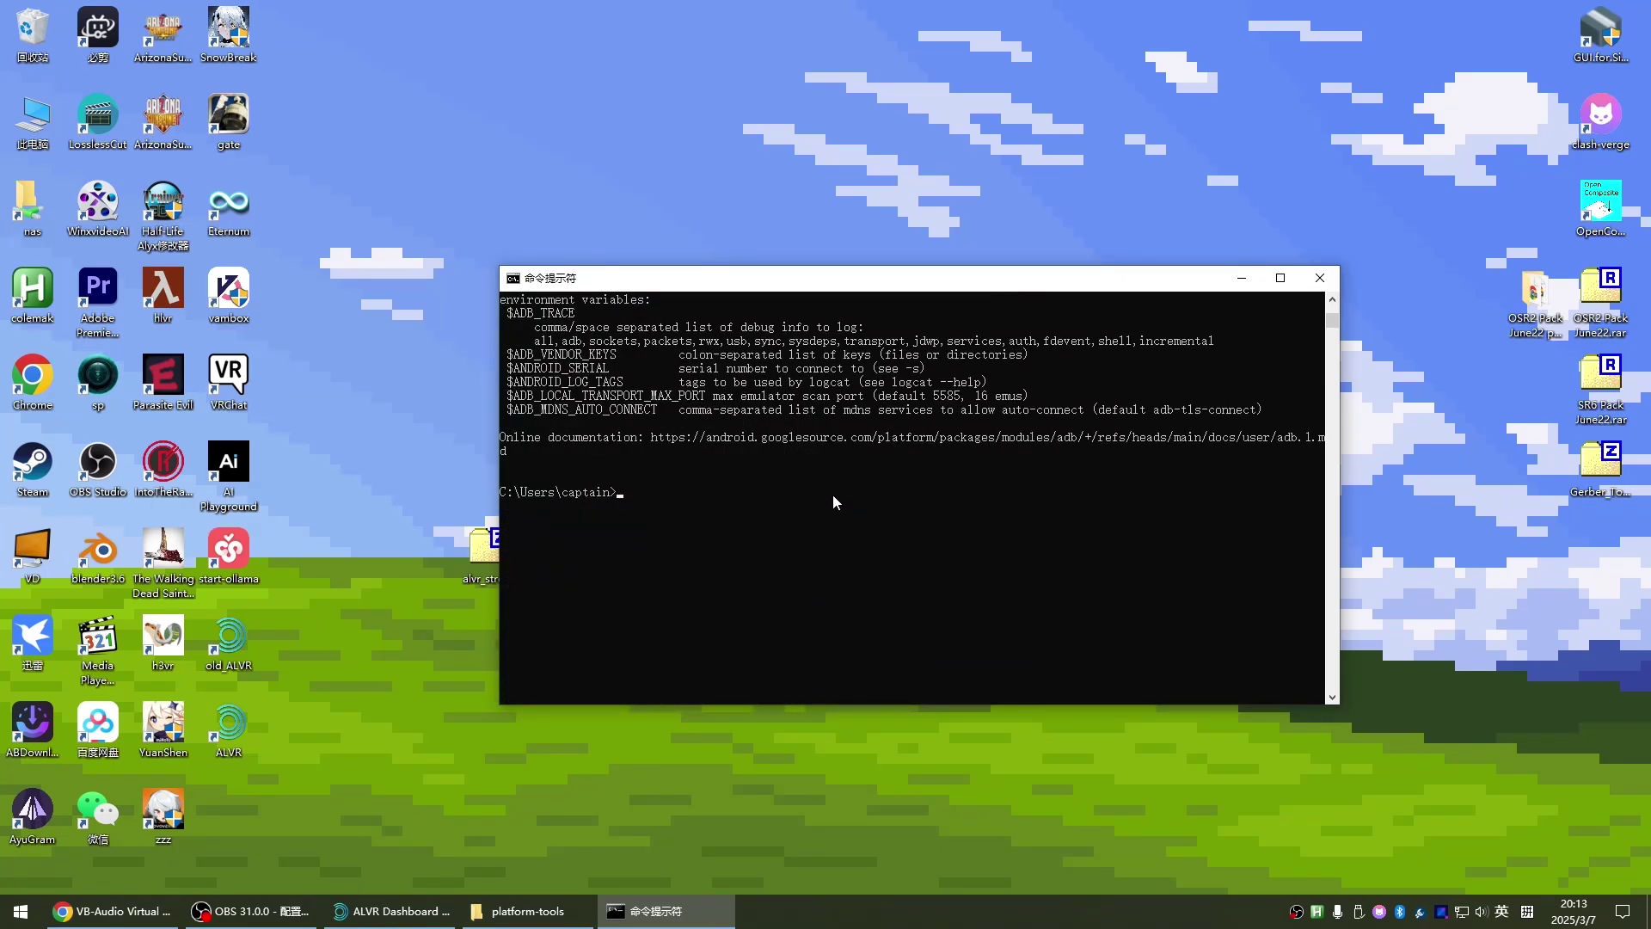
# Run adb devices and examine the attached headset's entry and status in the device list.
pyautogui.write('a')
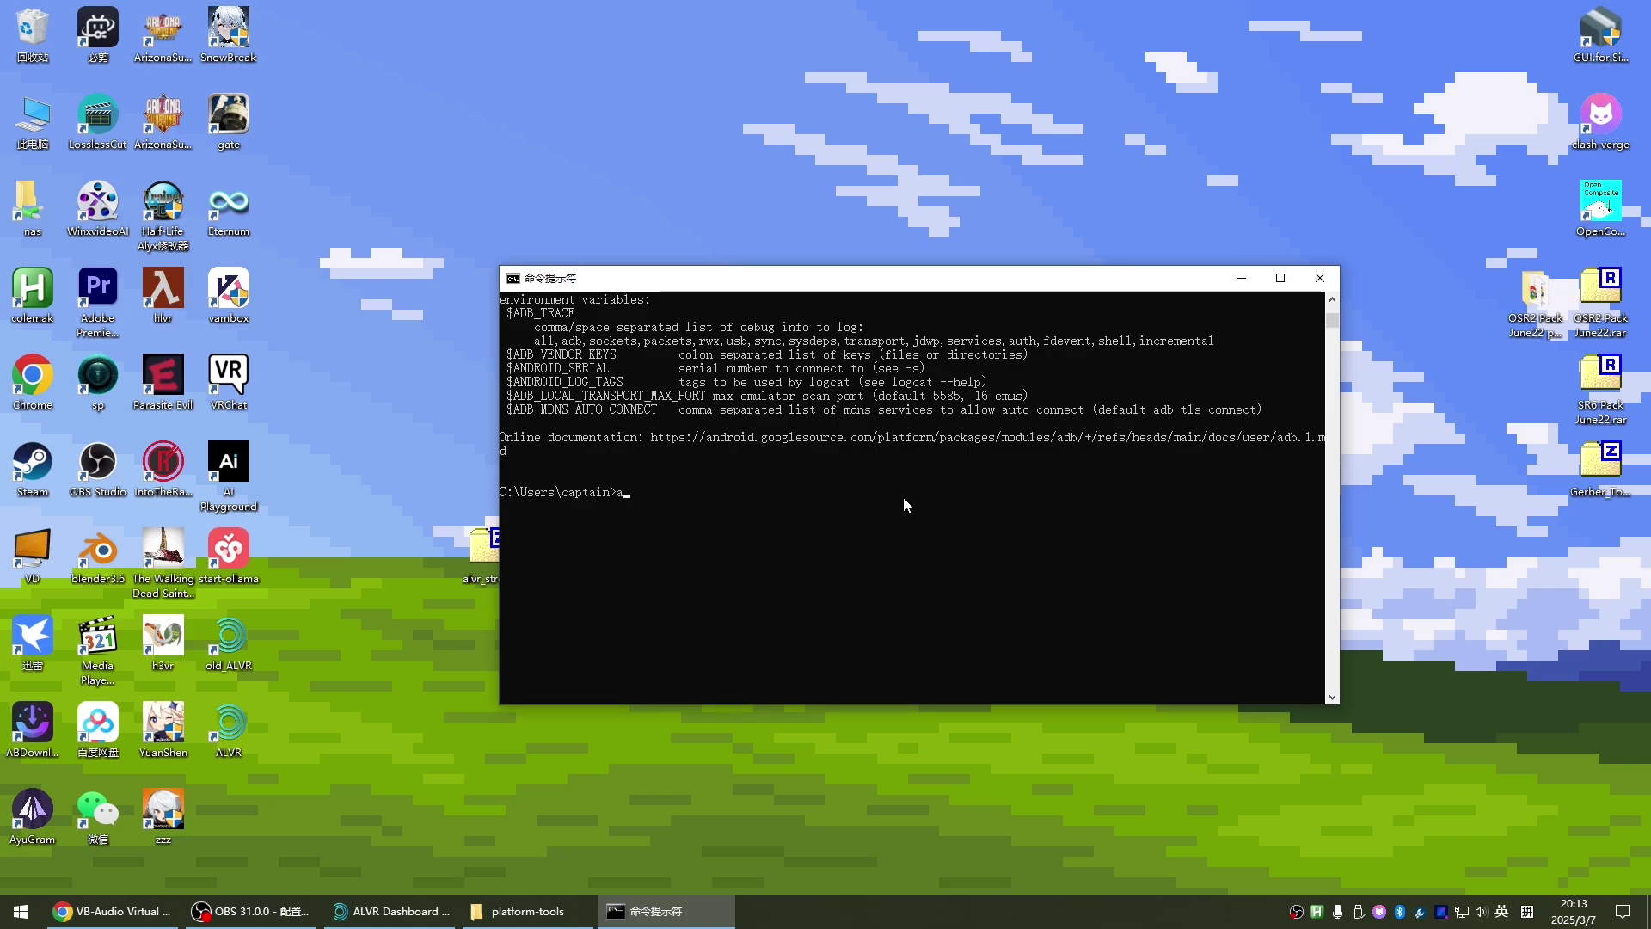
pyautogui.write('db devices')
pyautogui.press('Return')
pyautogui.moveTo(649, 550); pyautogui.dragTo(501, 552)
pyautogui.click(591, 573)
pyautogui.moveTo(700, 497); pyautogui.dragTo(501, 547)
pyautogui.click(708, 548)
pyautogui.click(654, 574)
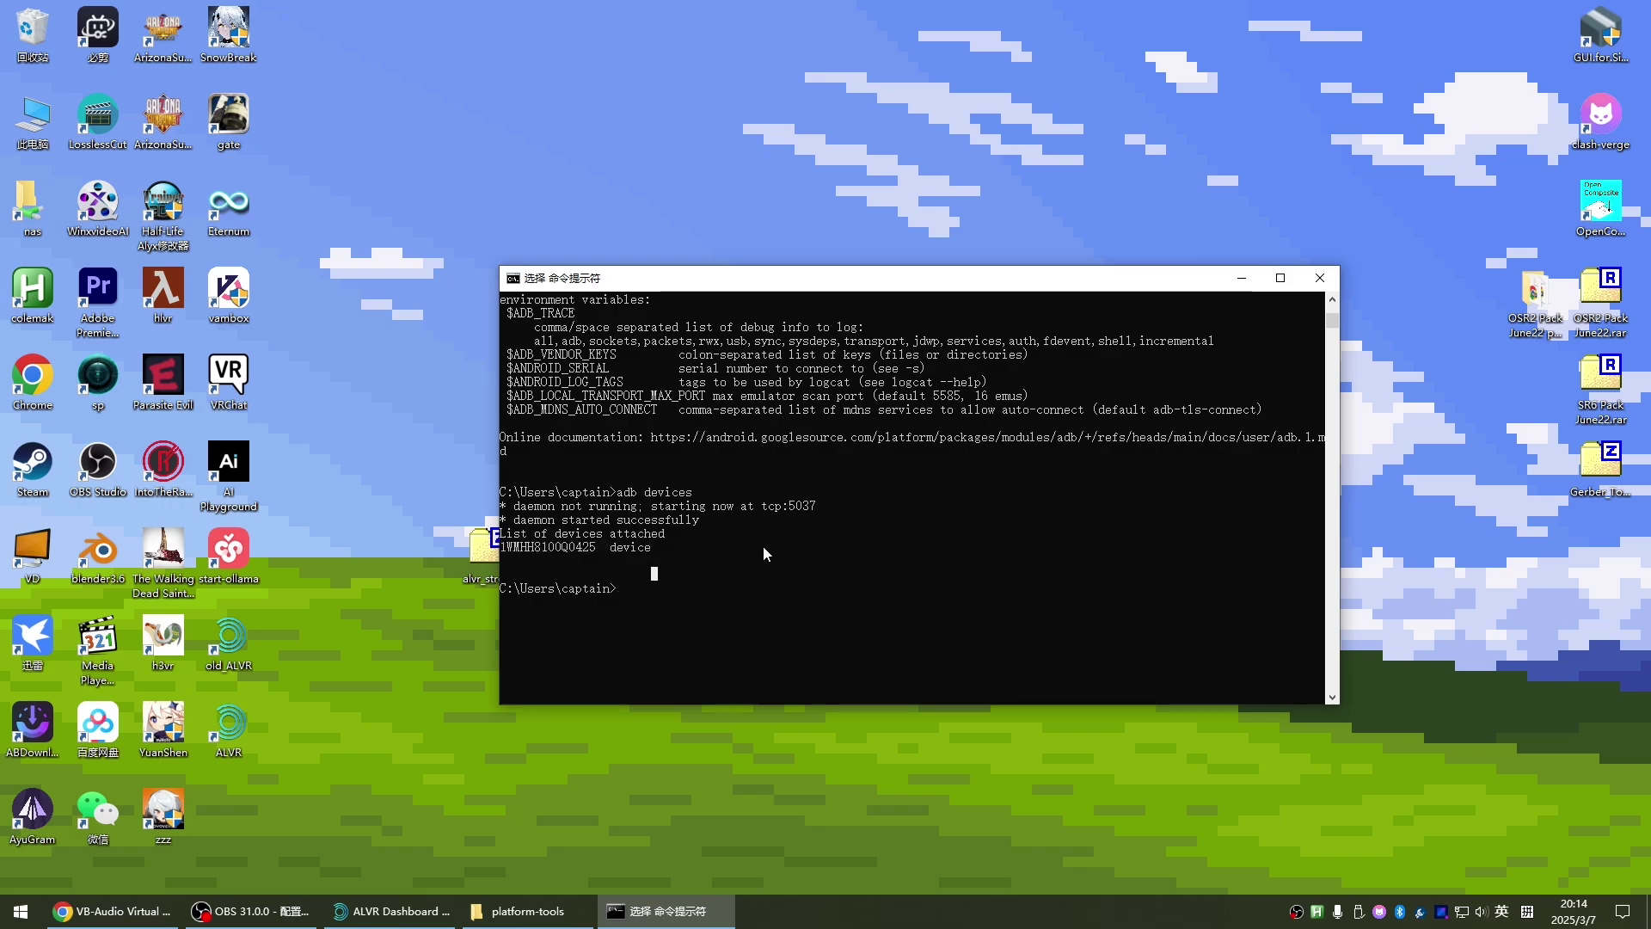
pyautogui.moveTo(649, 553); pyautogui.dragTo(501, 547)
pyautogui.click(675, 588)
pyautogui.doubleClick(629, 547)
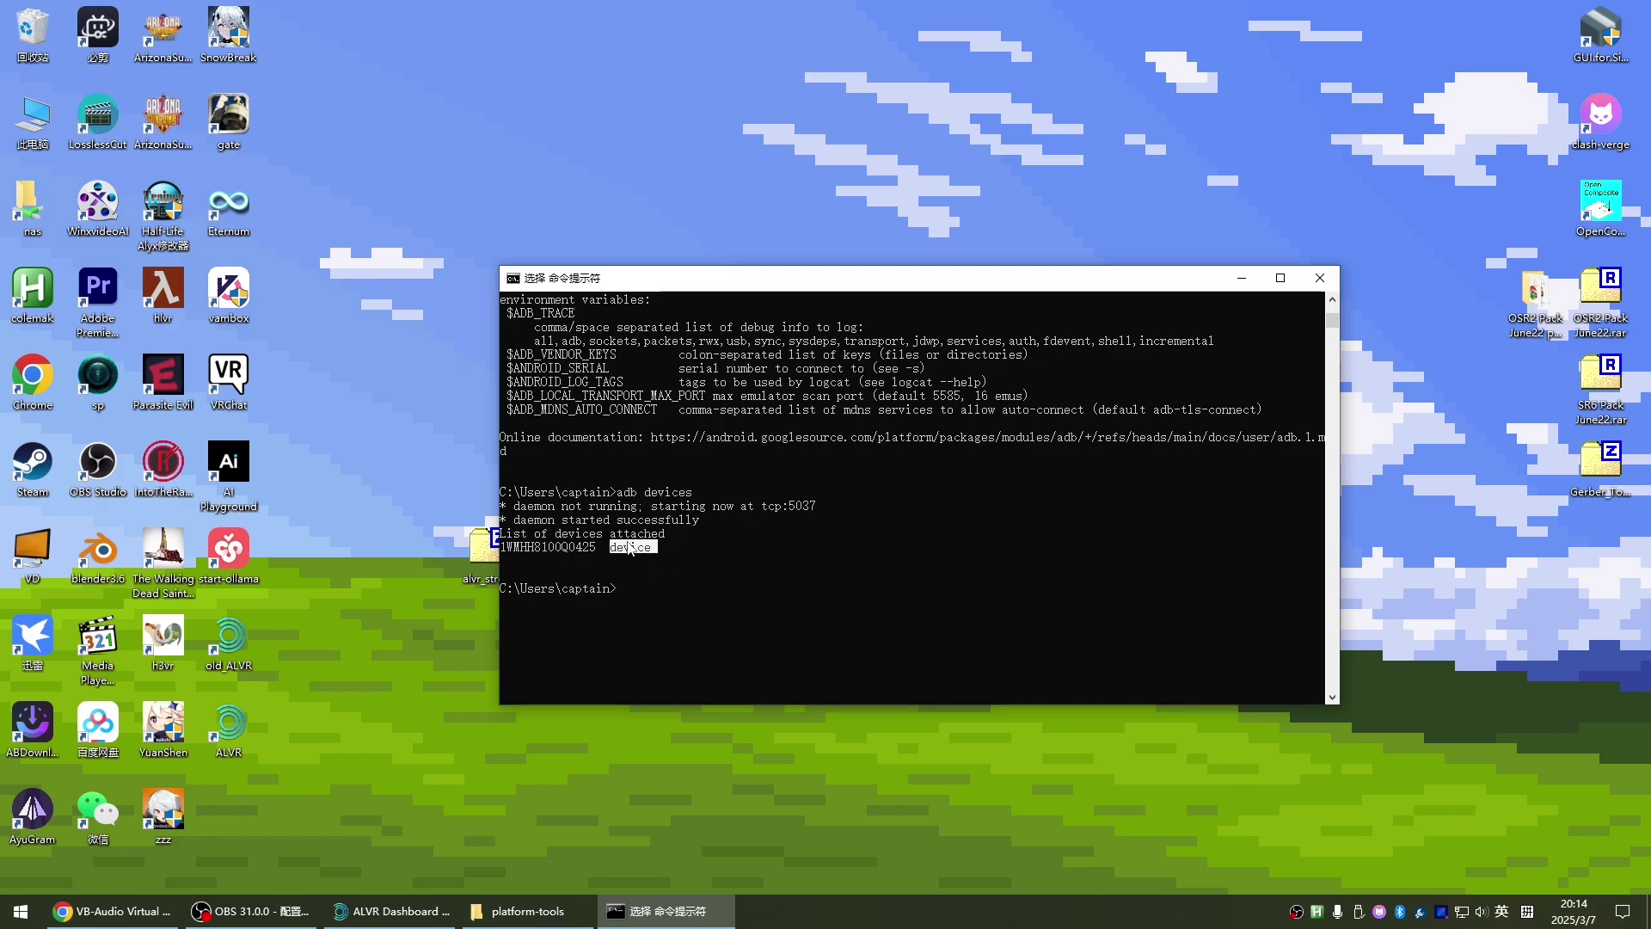
# Close the Command Prompt, show the devices in the ALVR Dashboard, and launch SteamVR from there.
pyautogui.click(1320, 278)
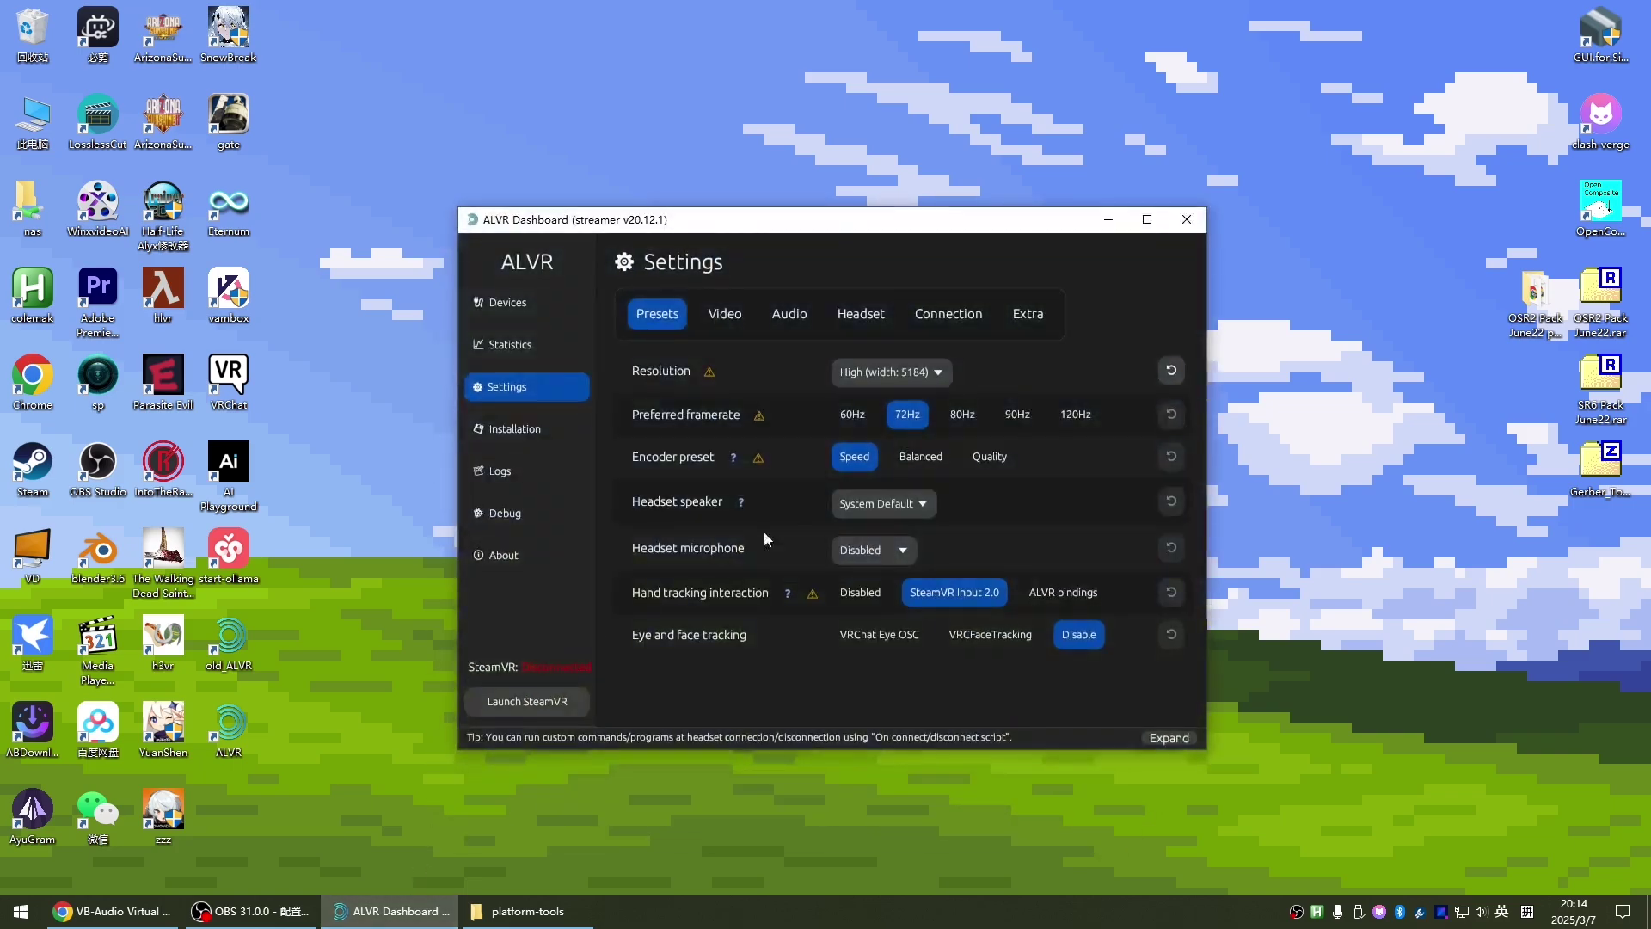
pyautogui.click(514, 310)
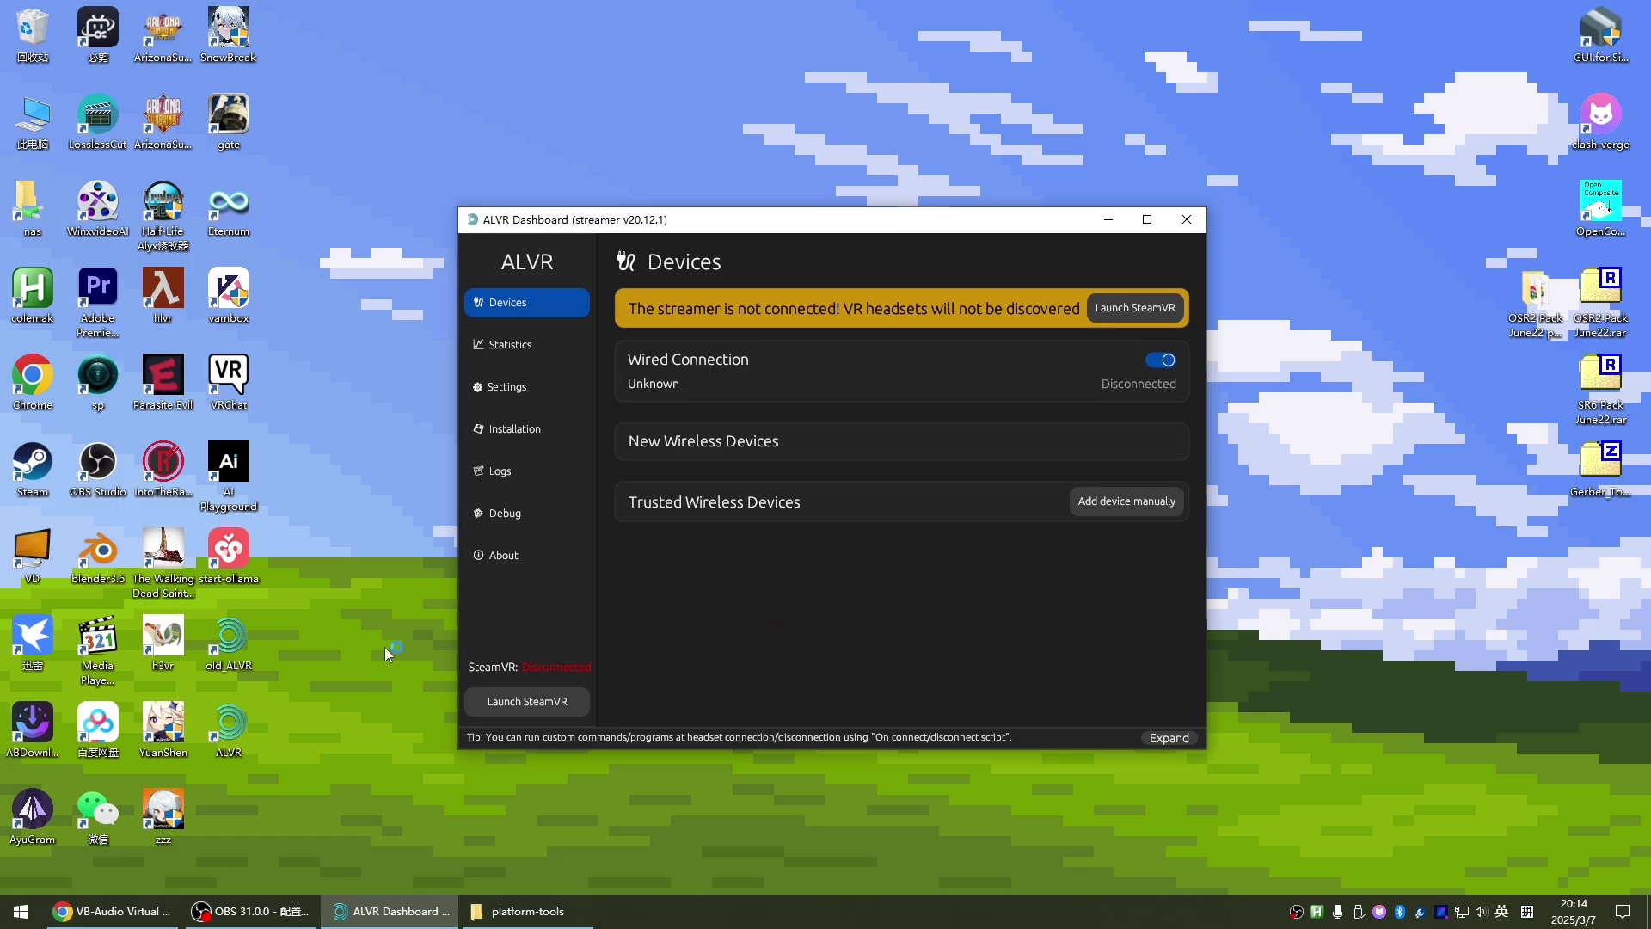
pyautogui.click(538, 694)
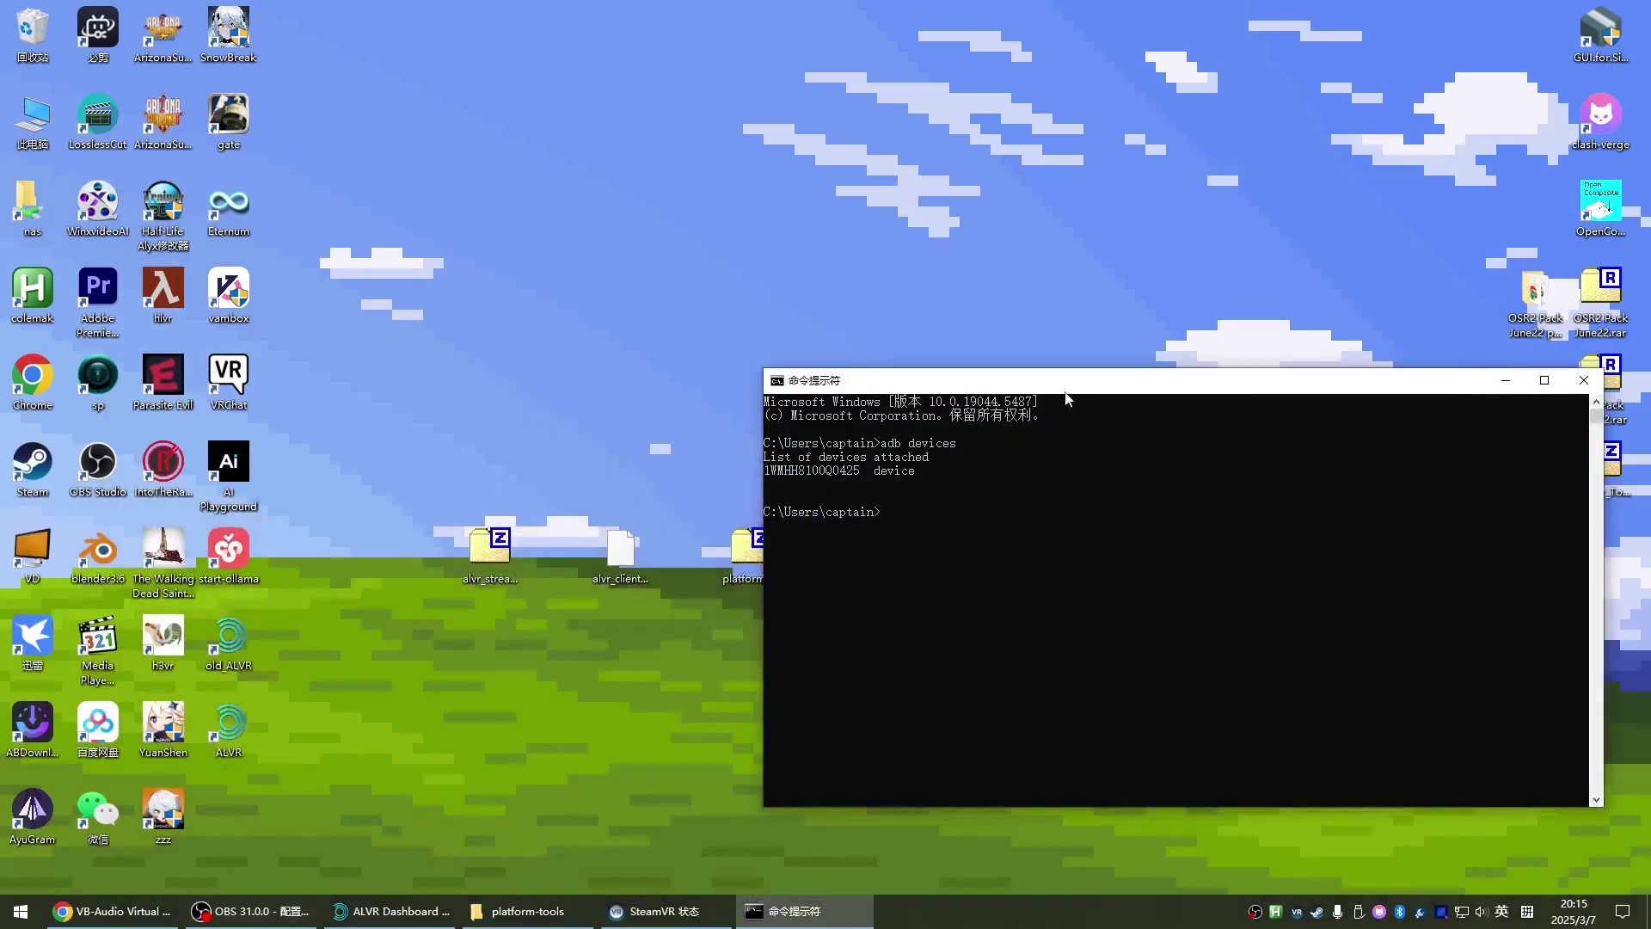
# Install alvr_client_android.apk from the desktop onto the headset with adb install in the Command Prompt.
pyautogui.moveTo(1064, 389); pyautogui.dragTo(1103, 351)
pyautogui.click(1095, 473)
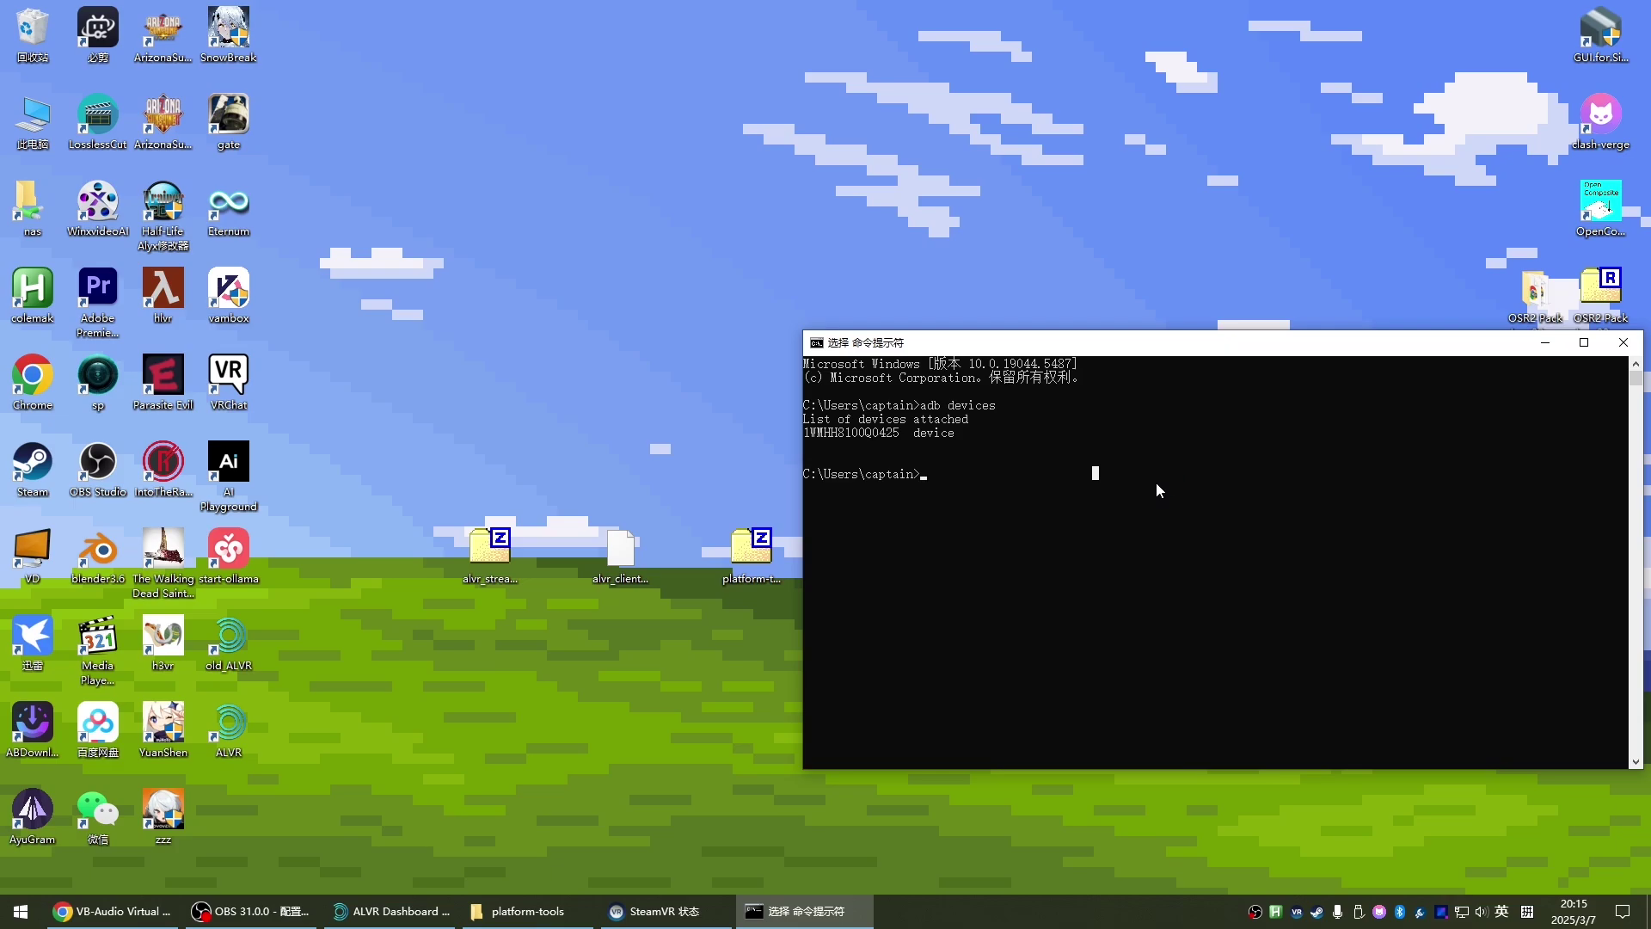
pyautogui.write('adb install')
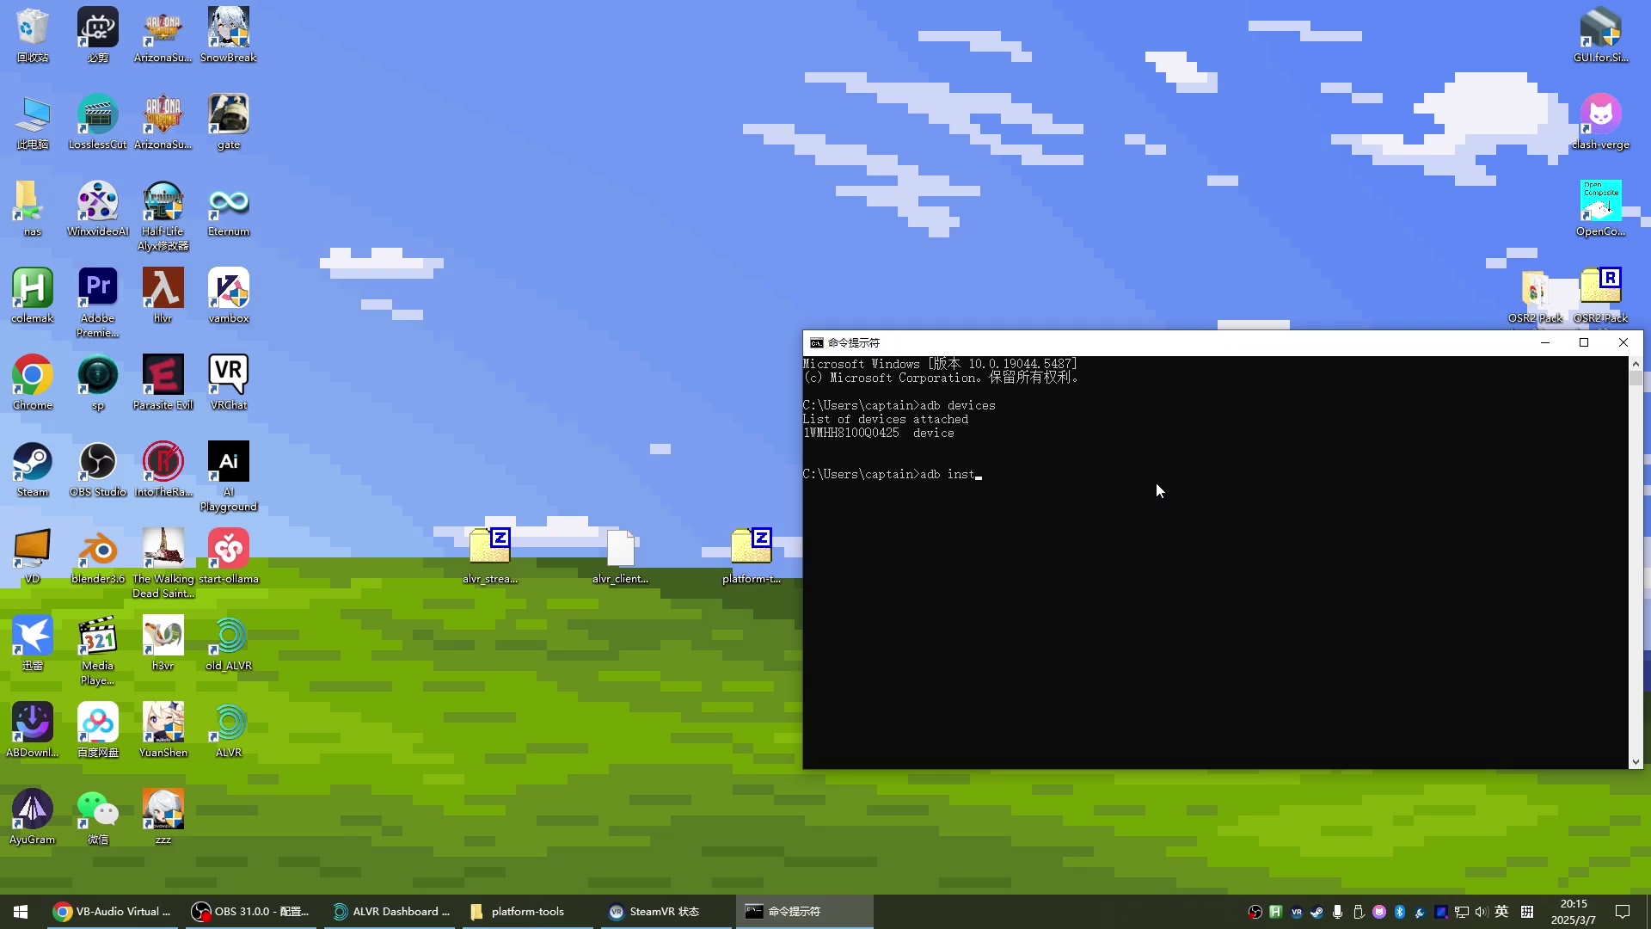
pyautogui.click(638, 551)
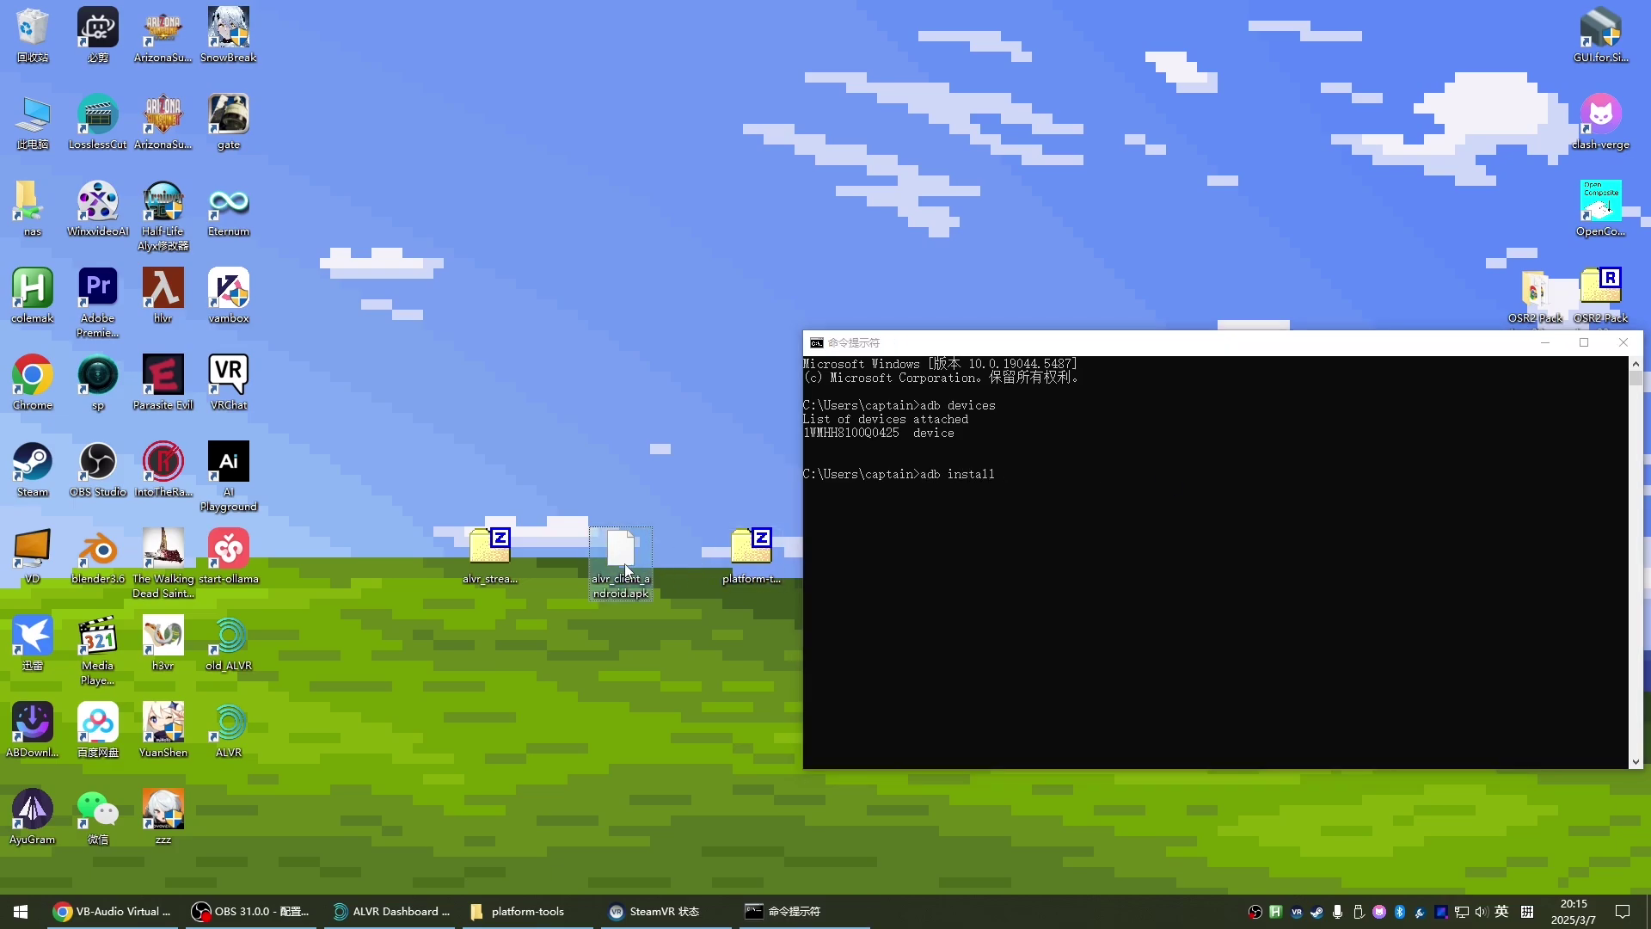
pyautogui.moveTo(624, 564); pyautogui.dragTo(1054, 527)
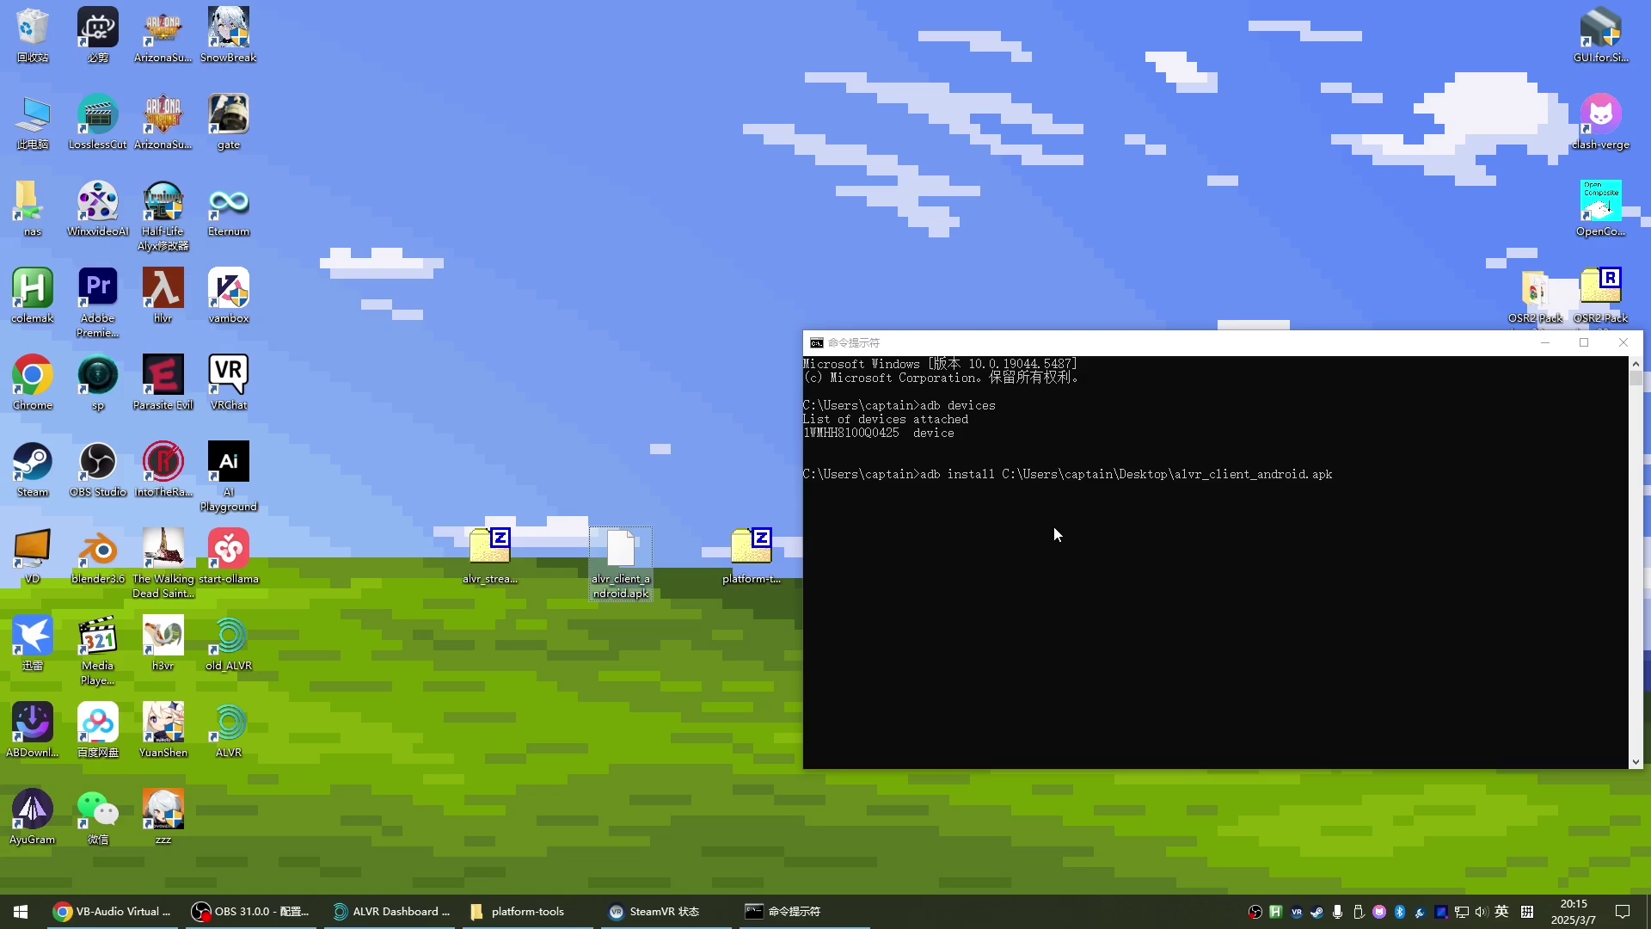
pyautogui.click(1055, 527)
pyautogui.press('Return')
# Check the result lines of the adb install output and move the Command Prompt window to the middle of the desktop.
pyautogui.moveTo(989, 487); pyautogui.dragTo(808, 506)
pyautogui.moveTo(930, 500); pyautogui.dragTo(934, 511)
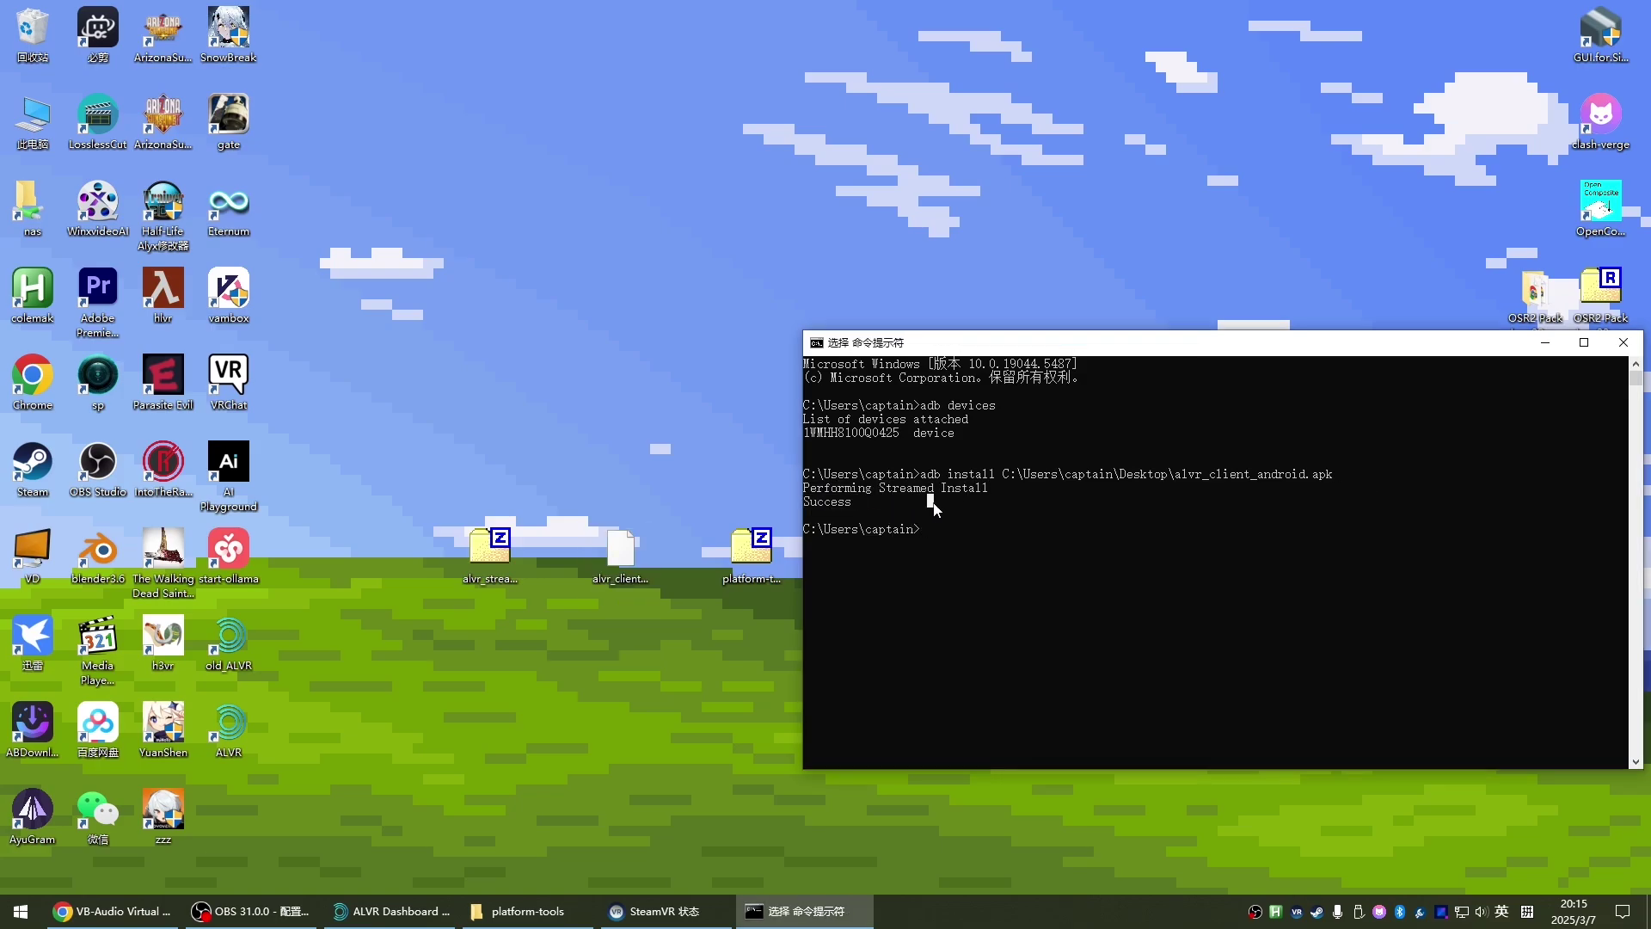
pyautogui.click(1086, 502)
pyautogui.moveTo(1161, 342); pyautogui.dragTo(769, 335)
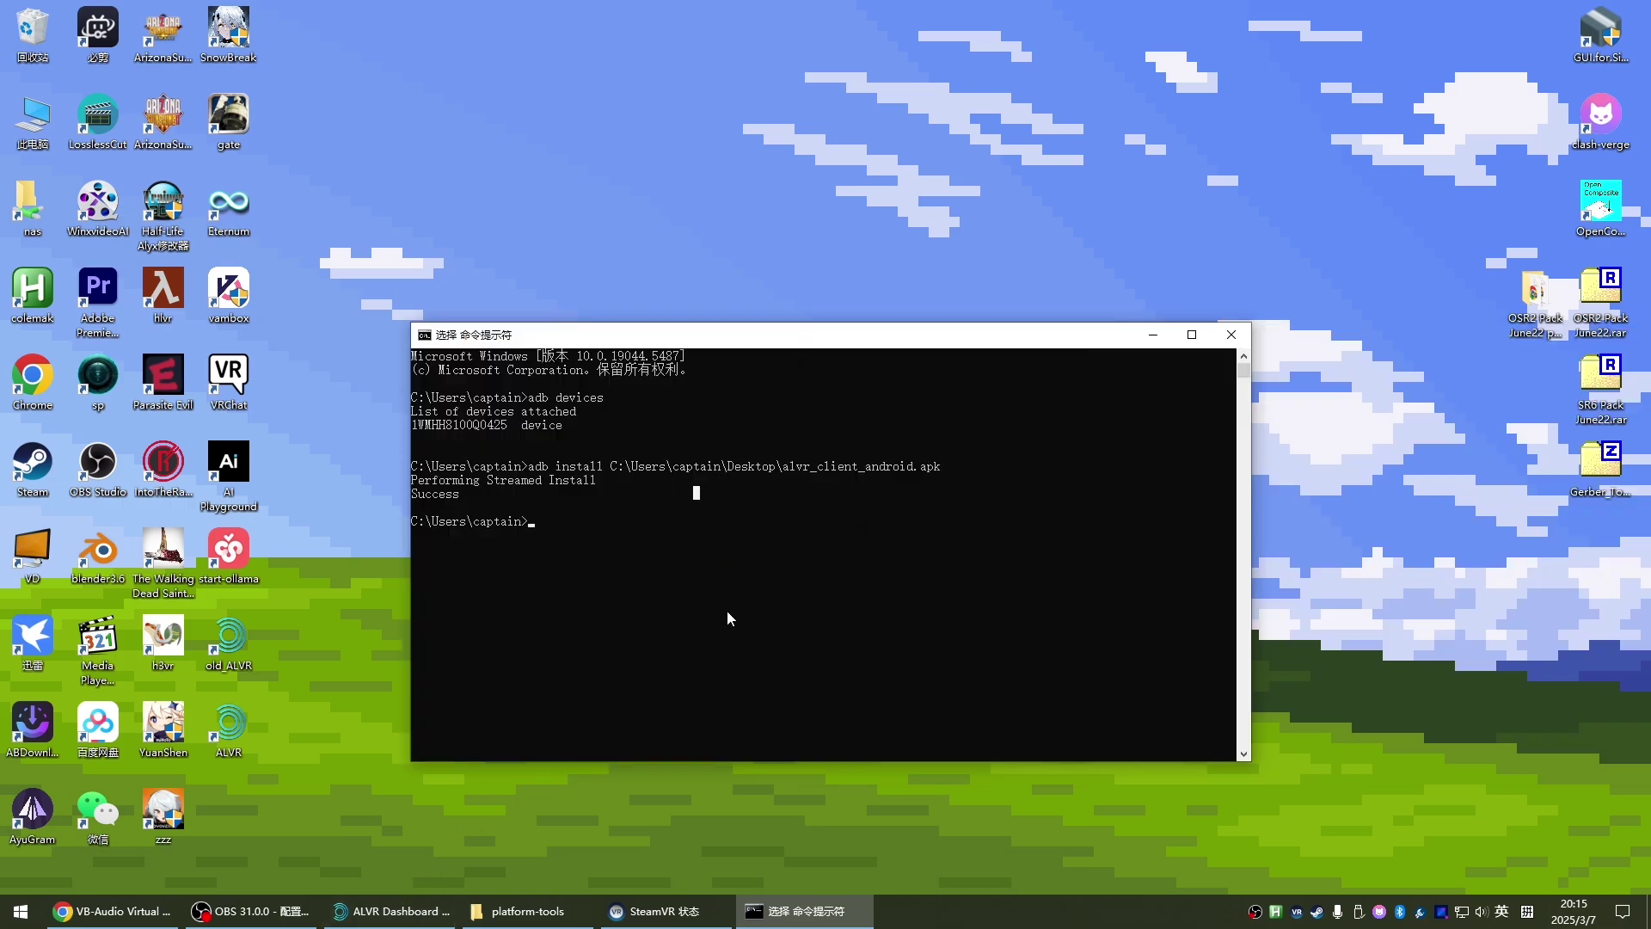